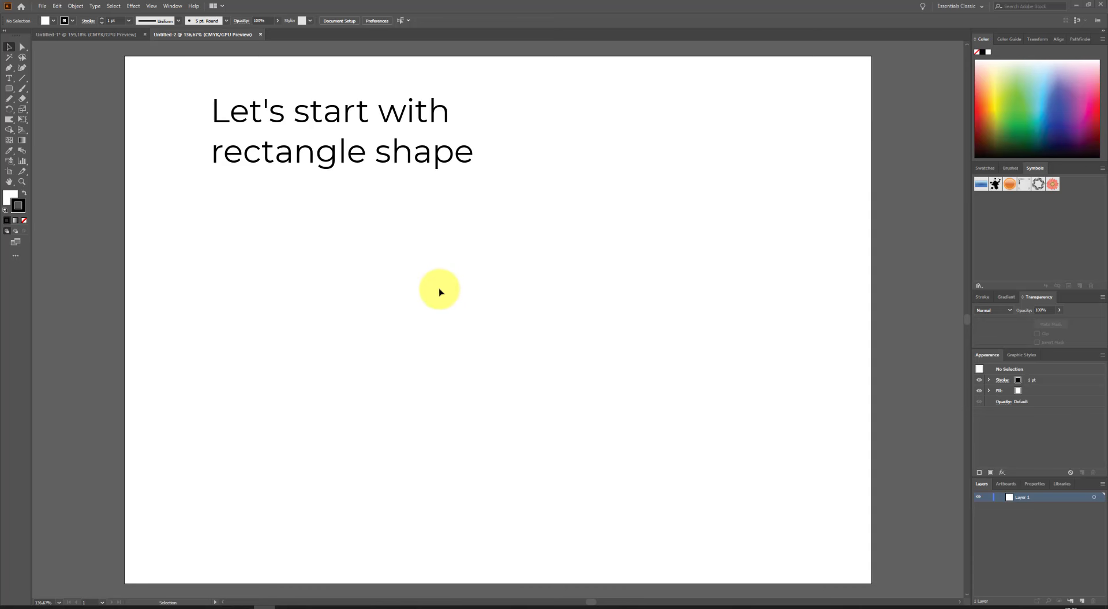
Draw a long, thin blue rounded rectangle across the upper part of the artboard
{"action": "left_click", "coordinate": [9, 91]}
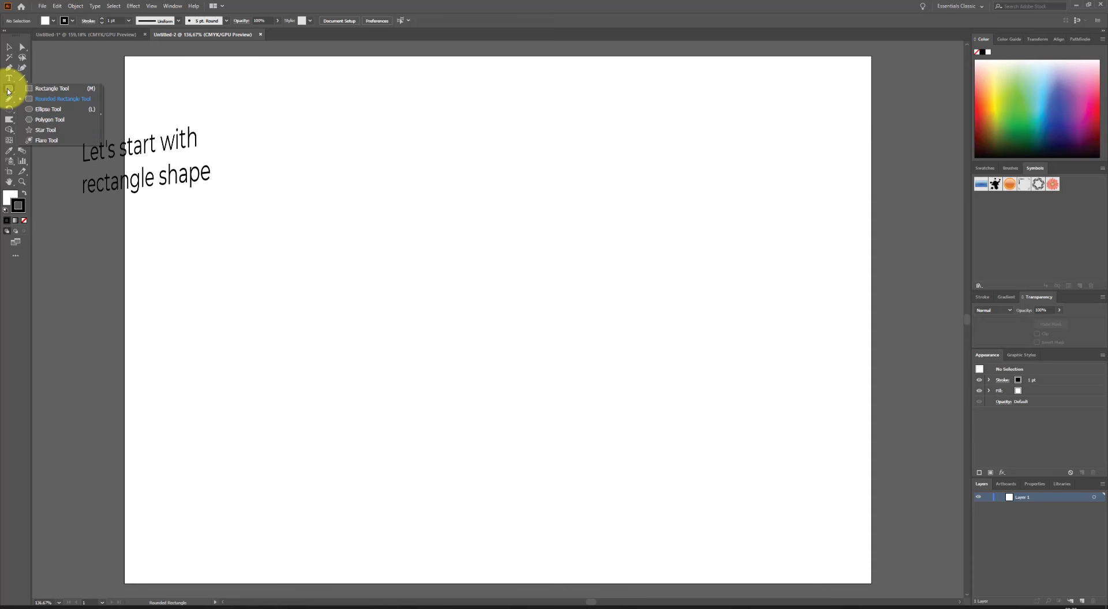
{"action": "left_click", "coordinate": [57, 101]}
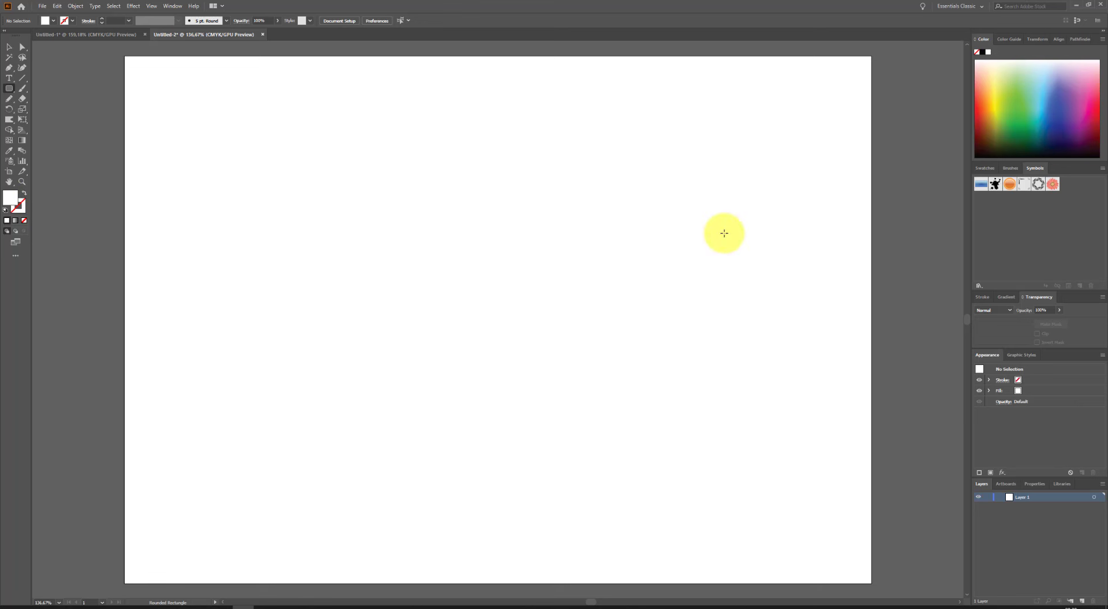
{"action": "left_click", "coordinate": [981, 169]}
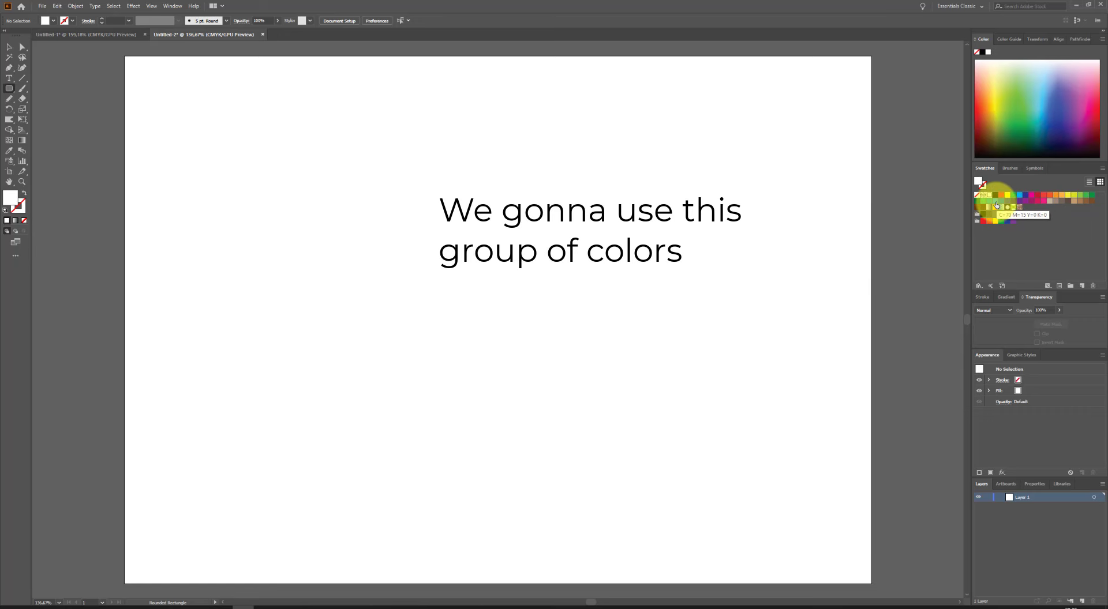
{"action": "left_click", "coordinate": [1001, 207]}
{"action": "left_click_drag", "start_coordinate": [273, 186], "coordinate": [732, 194]}
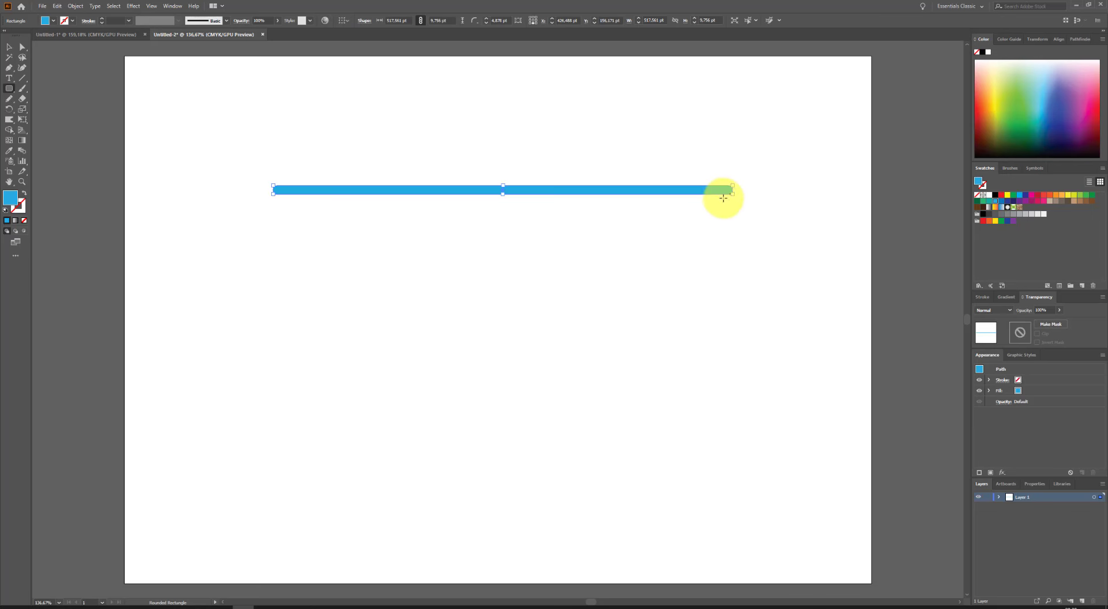
{"action": "left_click", "coordinate": [10, 50]}
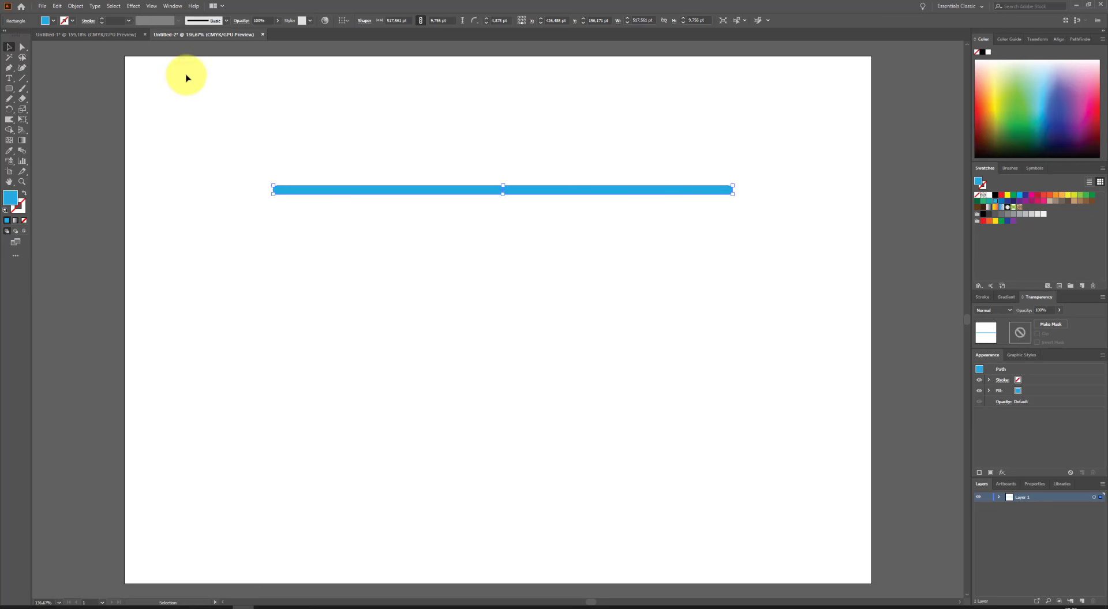
{"action": "left_click", "coordinate": [57, 6]}
Paste a copy of the bar in front, nudge it about 10 pt down, and color it darker blue
{"action": "left_click", "coordinate": [91, 50]}
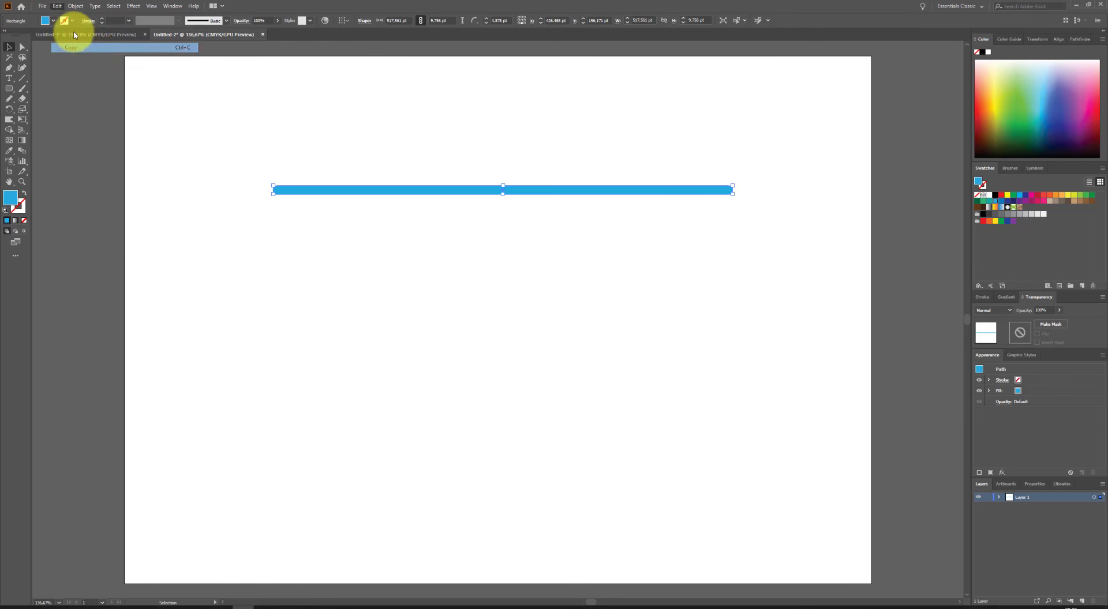
{"action": "left_click", "coordinate": [57, 6]}
{"action": "left_click", "coordinate": [80, 67]}
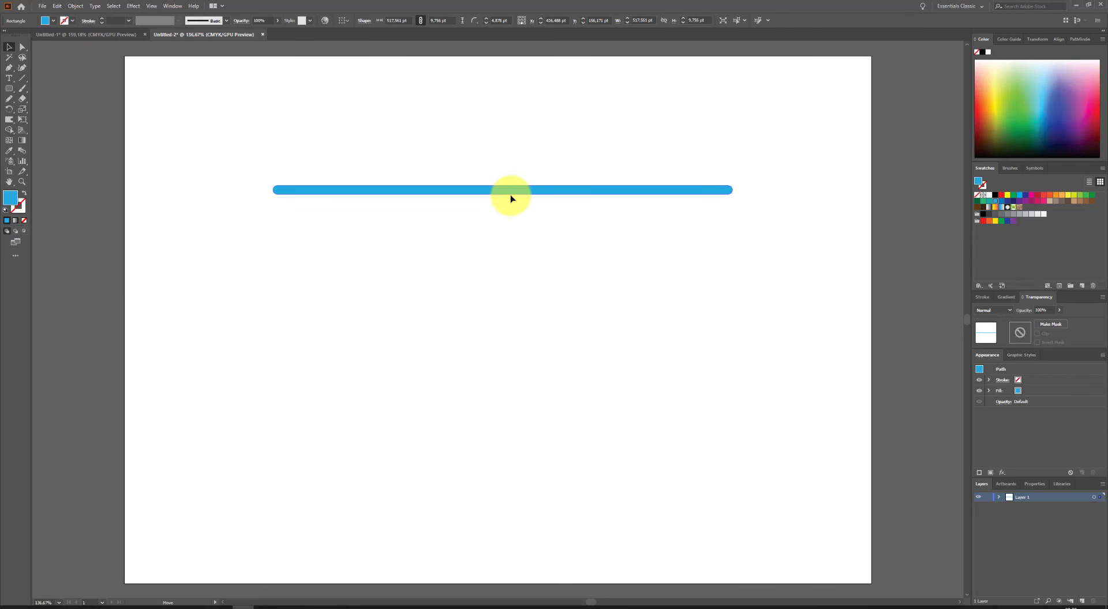
{"action": "left_click_drag", "start_coordinate": [510, 199], "coordinate": [511, 203]}
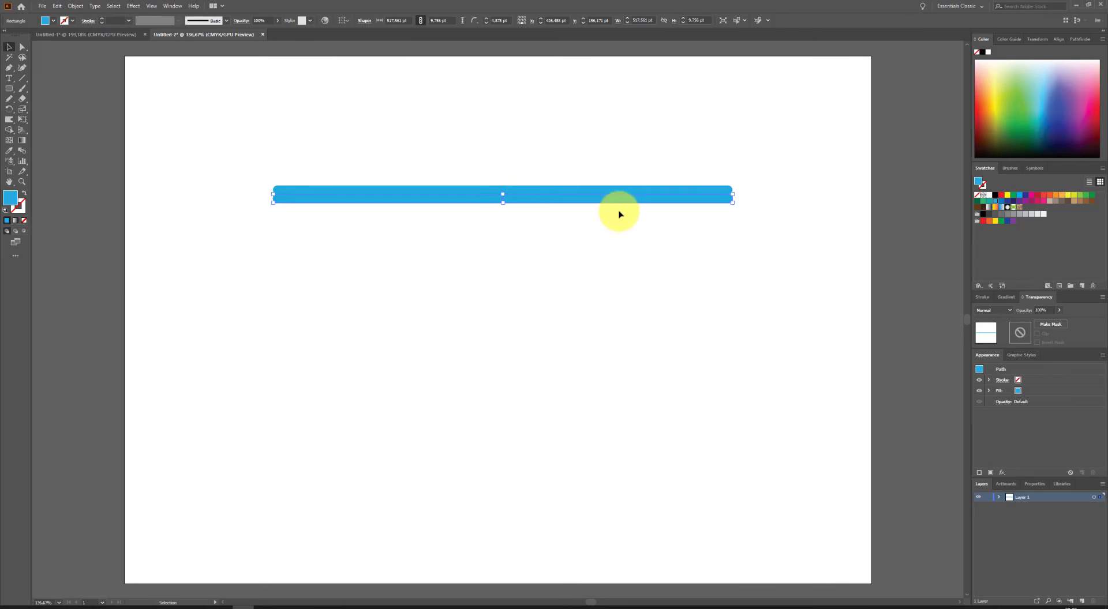
{"action": "left_click", "coordinate": [1001, 202]}
Add a third bar about 10 pt lower, filled dark navy
{"action": "left_click", "coordinate": [62, 7]}
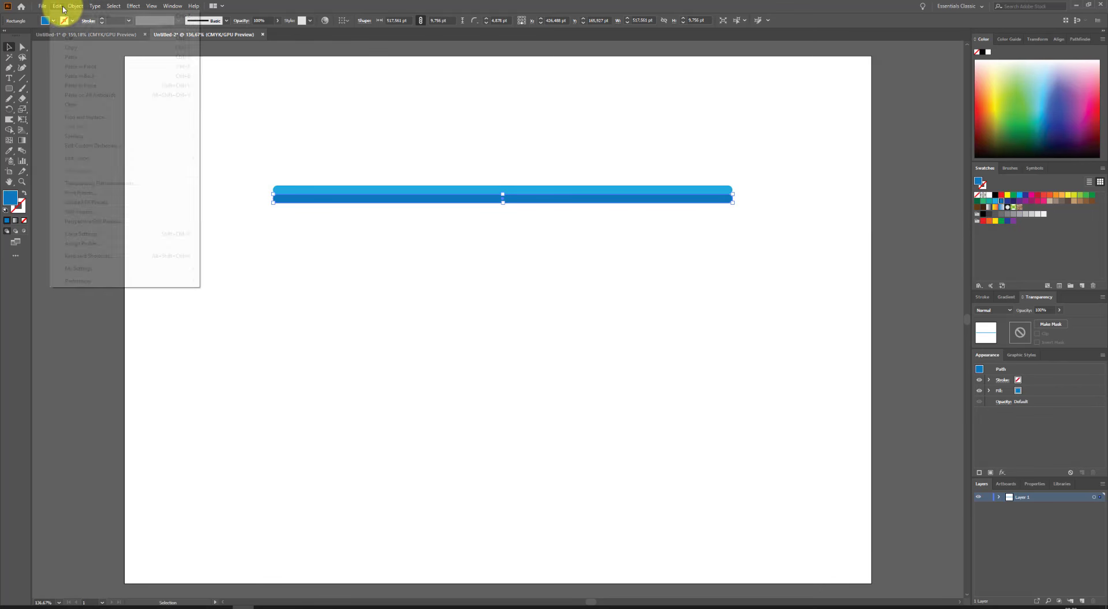
{"action": "left_click", "coordinate": [81, 46]}
{"action": "left_click", "coordinate": [56, 7]}
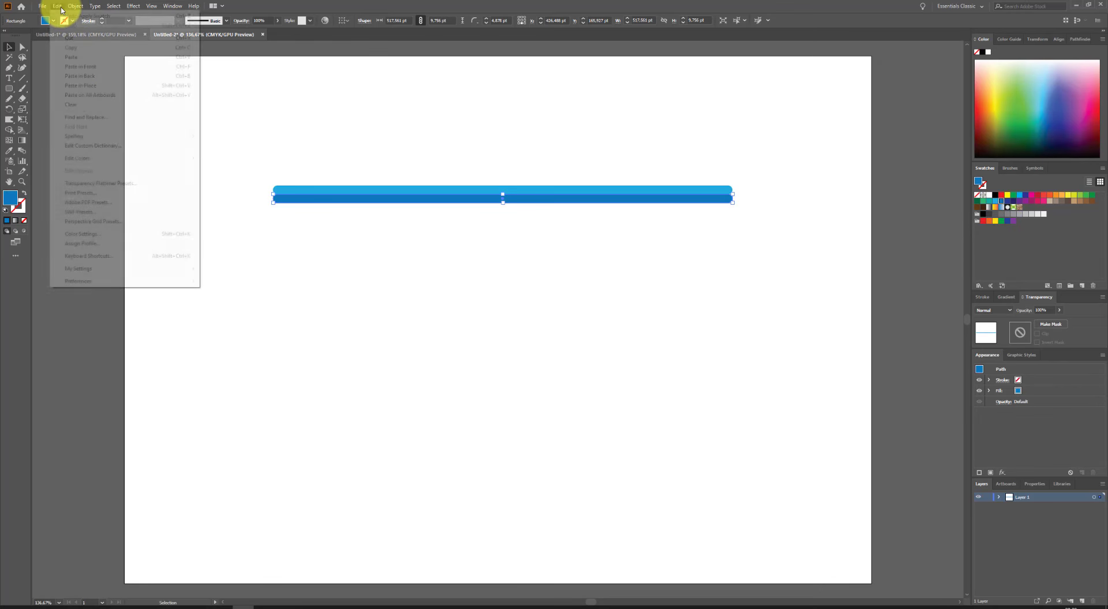
{"action": "left_click", "coordinate": [108, 71]}
{"action": "left_click_drag", "start_coordinate": [534, 206], "coordinate": [534, 213]}
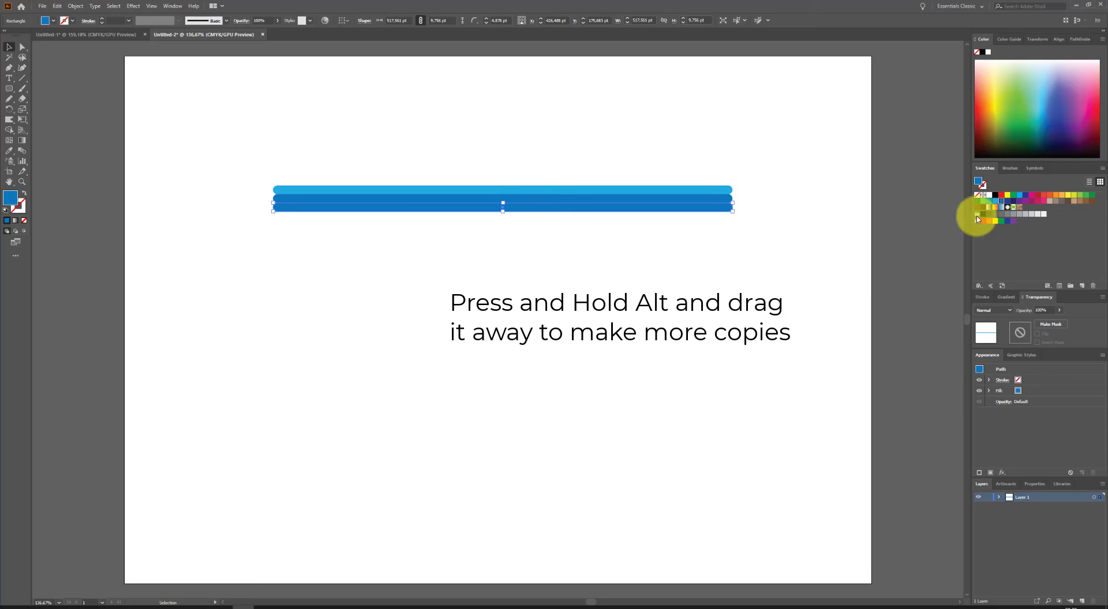
{"action": "left_click", "coordinate": [1007, 202]}
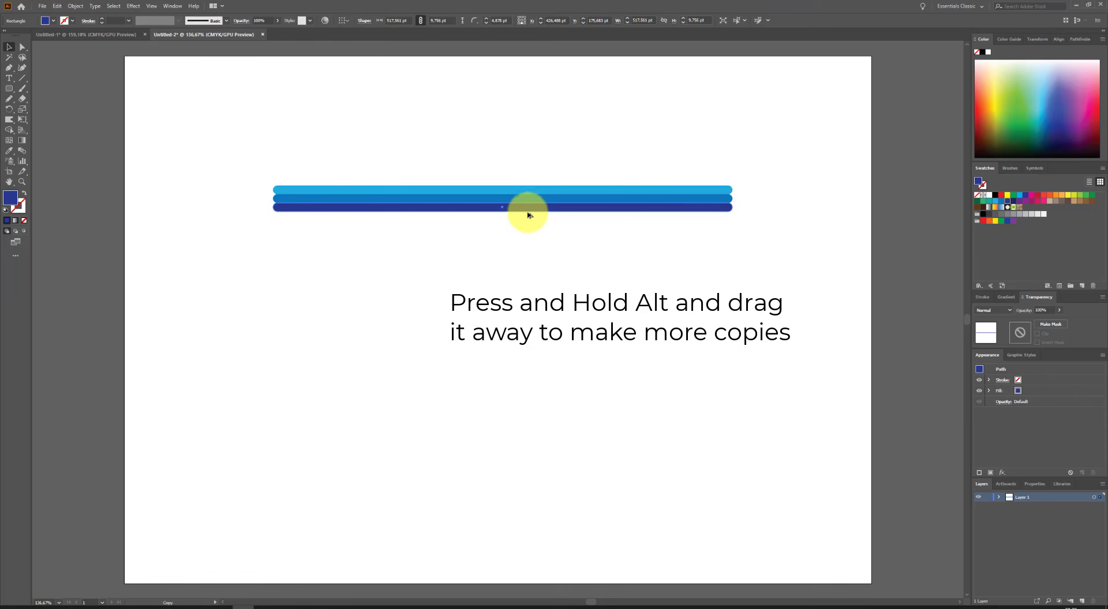
Duplicate more bars below, shading from darker navy through purple to crimson-magenta
{"action": "left_click_drag", "start_coordinate": [529, 212], "coordinate": [527, 218]}
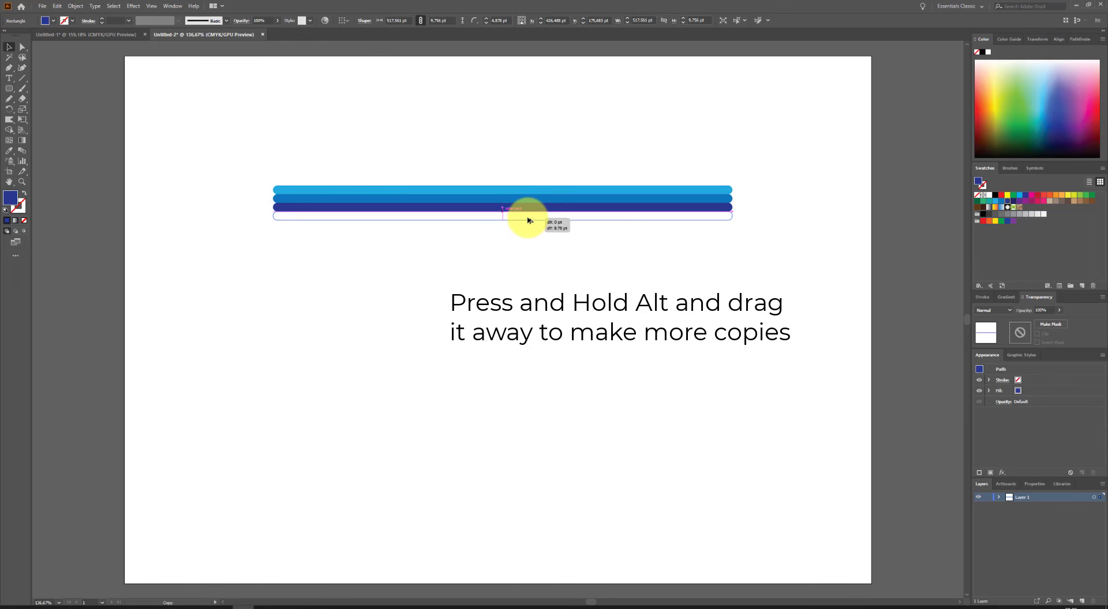
{"action": "left_click", "coordinate": [1011, 203]}
{"action": "mouse_move", "coordinate": [606, 226]}
{"action": "left_mouse_down"}
{"action": "mouse_move", "coordinate": [640, 242]}
{"action": "mouse_move", "coordinate": [618, 246]}
{"action": "left_mouse_up"}
{"action": "left_click", "coordinate": [1019, 201]}
{"action": "left_click", "coordinate": [1025, 202]}
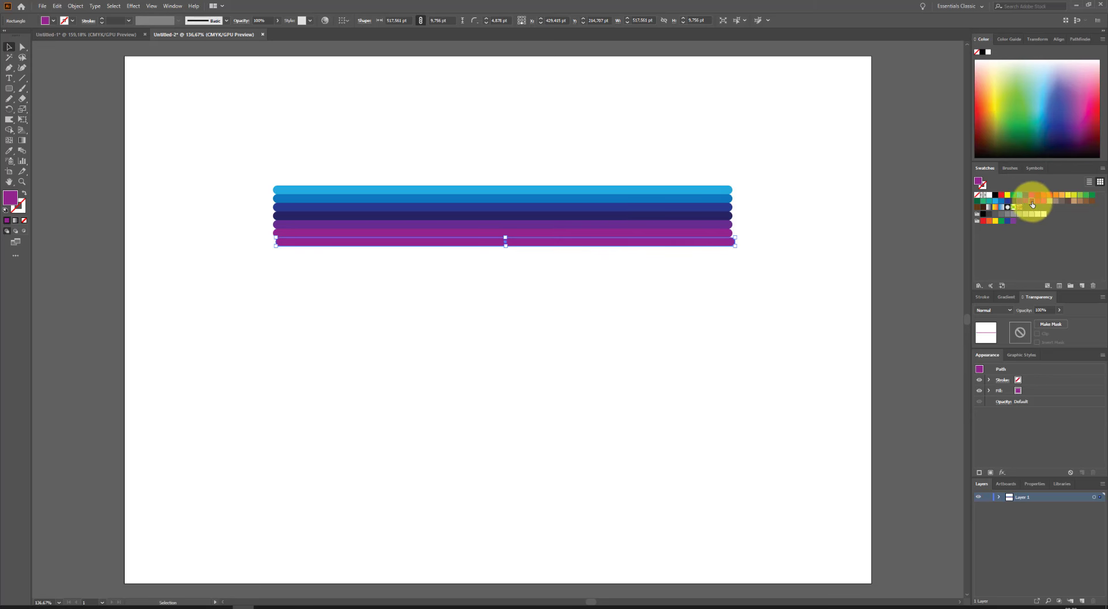
{"action": "left_click", "coordinate": [1032, 204]}
Add crimson and bright pink bars at the bottom, then select all the stripes
{"action": "left_click_drag", "start_coordinate": [680, 240], "coordinate": [733, 245]}
{"action": "left_click", "coordinate": [1037, 202]}
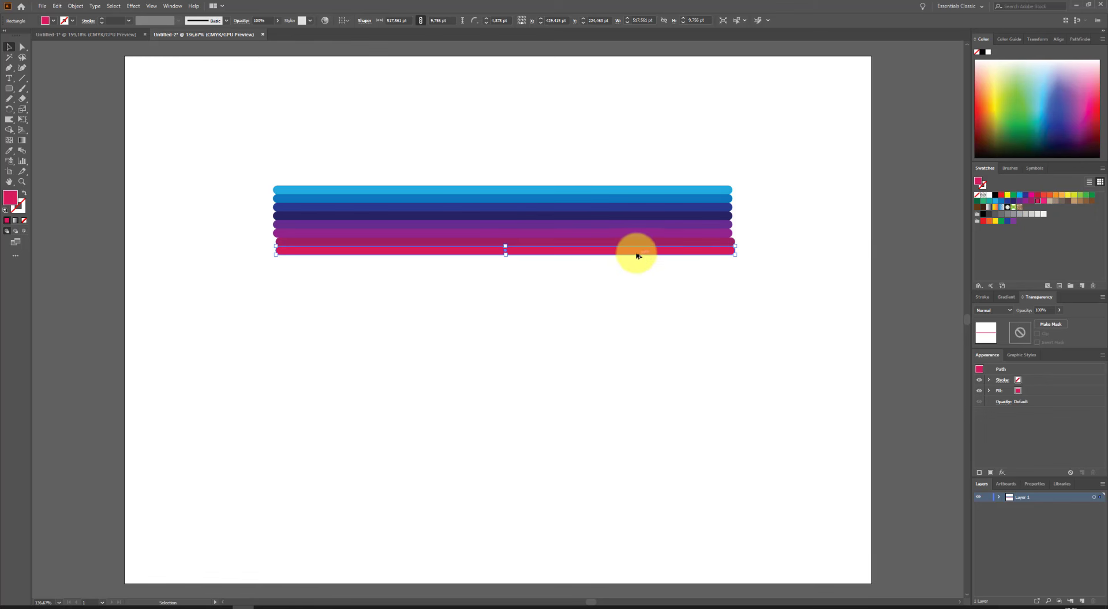
{"action": "left_click_drag", "start_coordinate": [636, 250], "coordinate": [635, 259]}
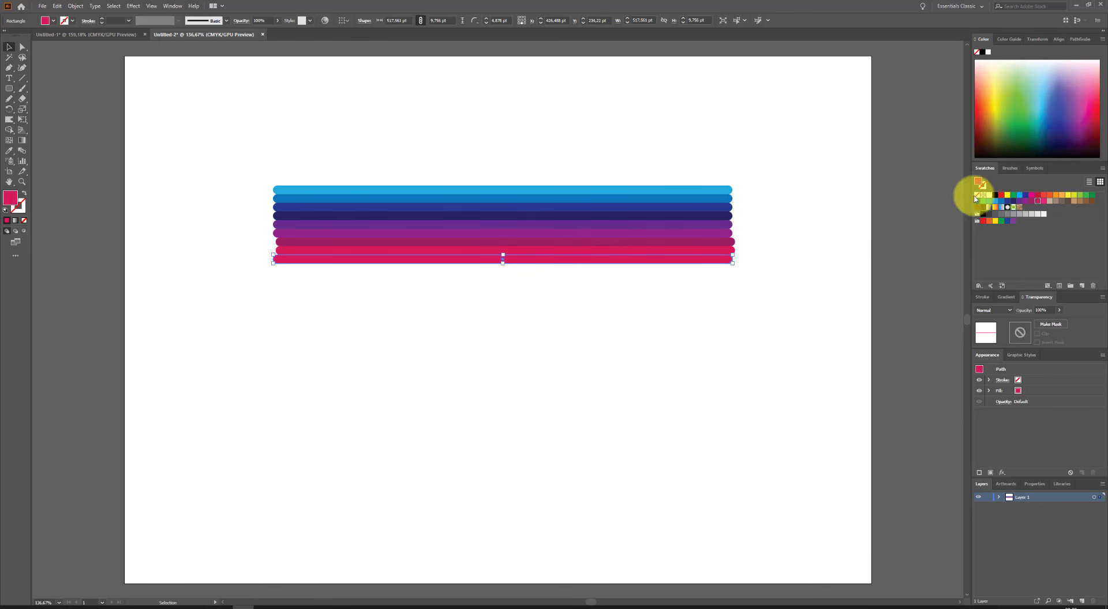
{"action": "left_click", "coordinate": [1042, 202]}
{"action": "left_click_drag", "start_coordinate": [752, 317], "coordinate": [302, 153]}
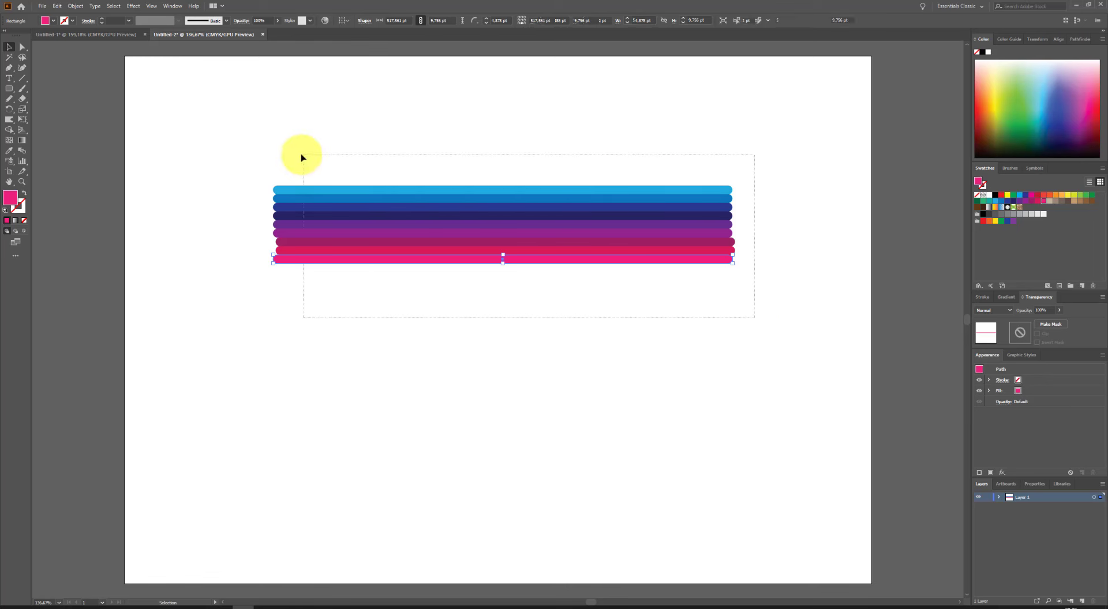
{"action": "left_click", "coordinate": [748, 328]}
{"action": "mouse_move", "coordinate": [749, 328]}
{"action": "left_mouse_down"}
{"action": "mouse_move", "coordinate": [271, 185]}
{"action": "mouse_move", "coordinate": [237, 158]}
{"action": "left_mouse_up"}
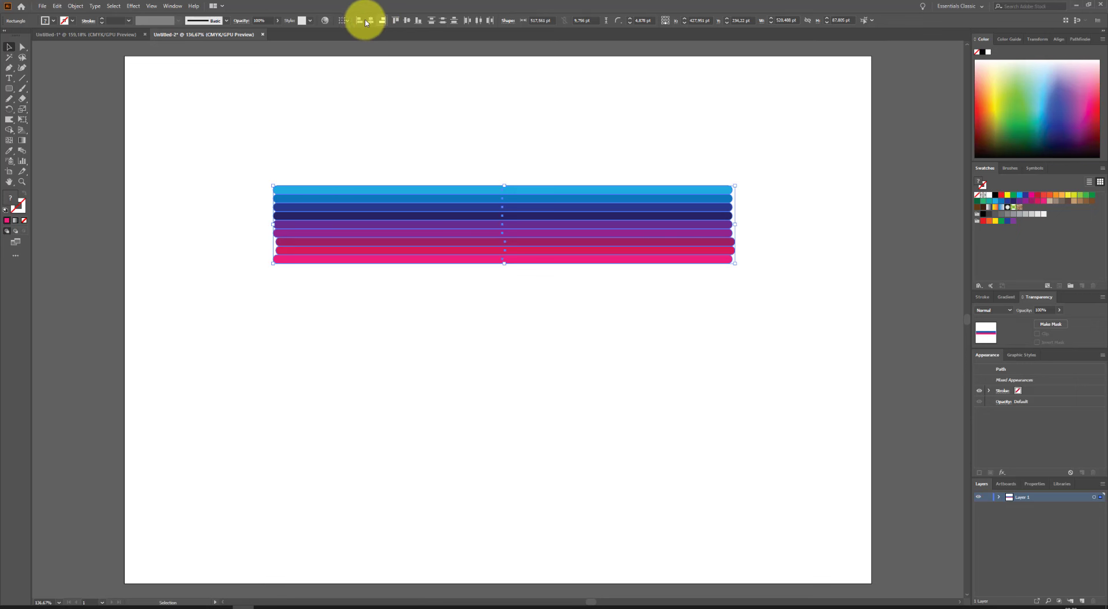
Squash the stripe stack to about 53.7 pt tall and reselect all stripes
{"action": "left_click", "coordinate": [1056, 39]}
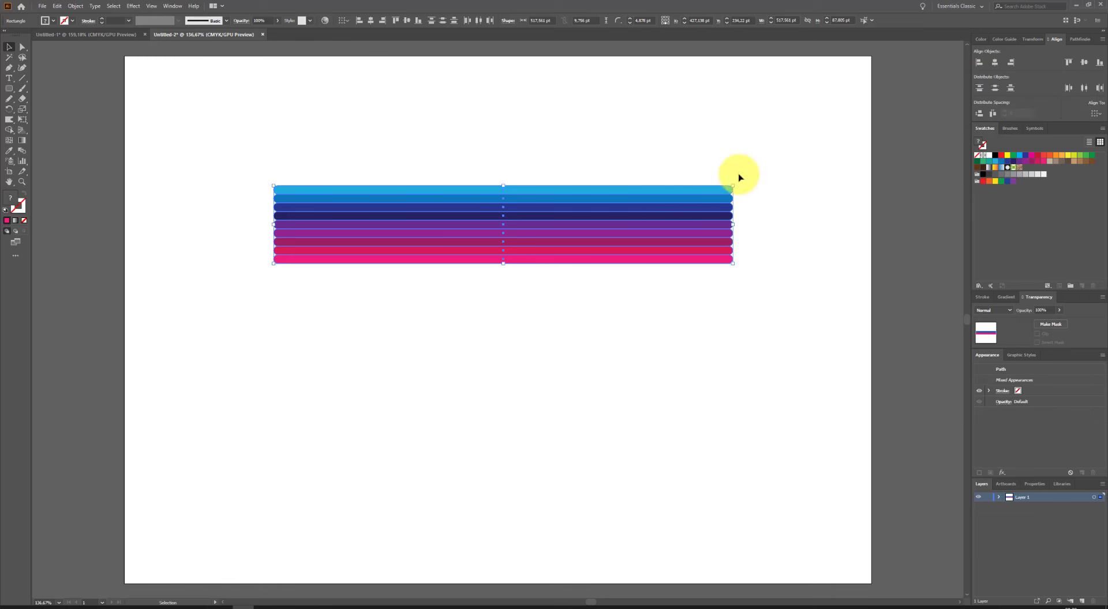
{"action": "left_click_drag", "start_coordinate": [734, 186], "coordinate": [734, 216]}
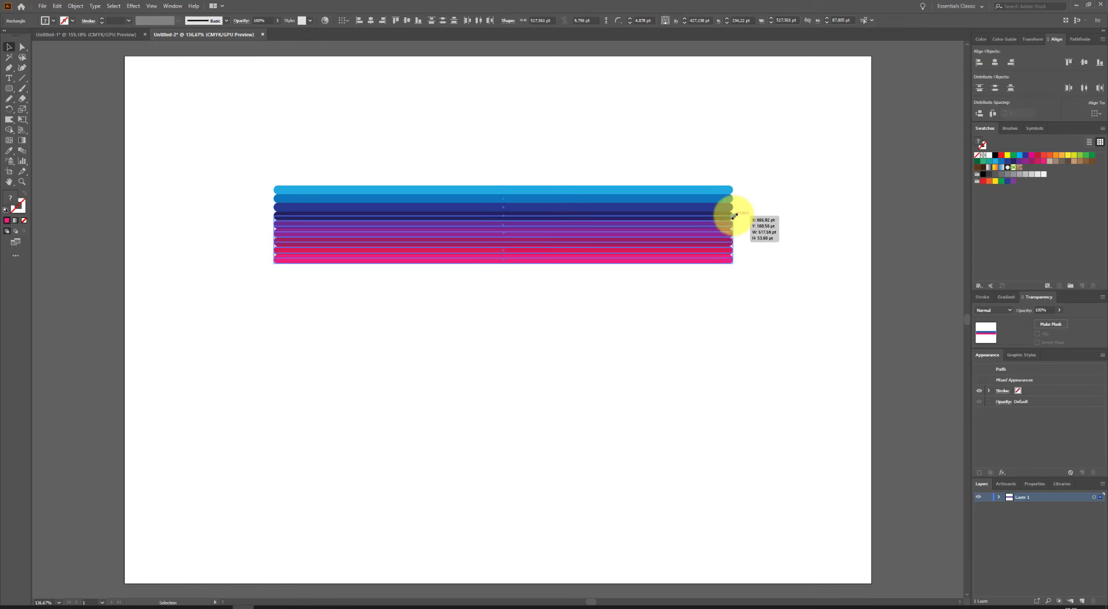
{"action": "left_click", "coordinate": [774, 248]}
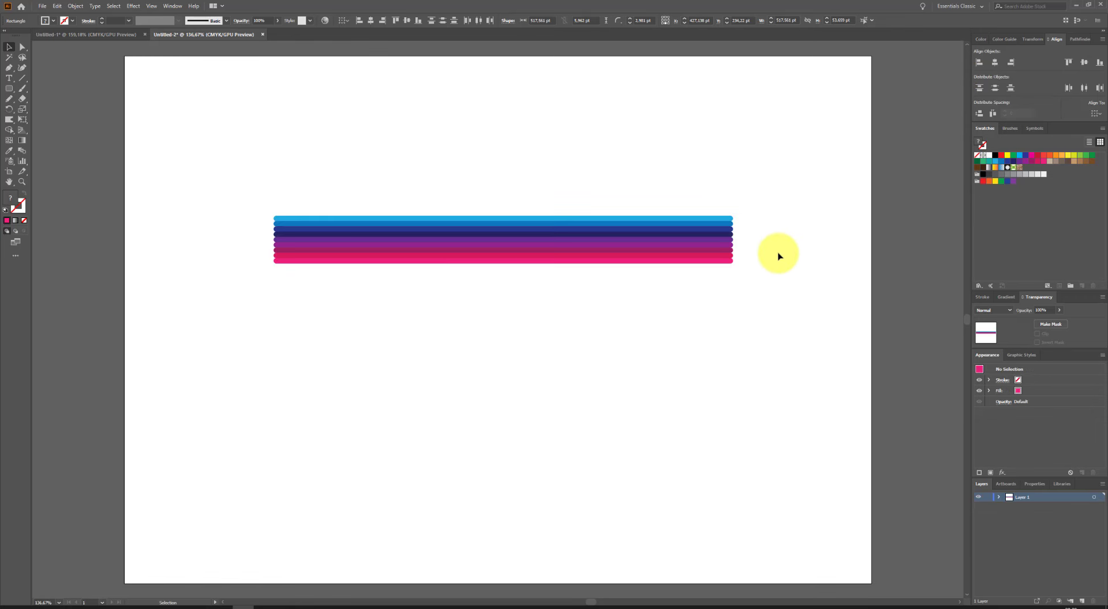
{"action": "left_click_drag", "start_coordinate": [742, 339], "coordinate": [444, 200]}
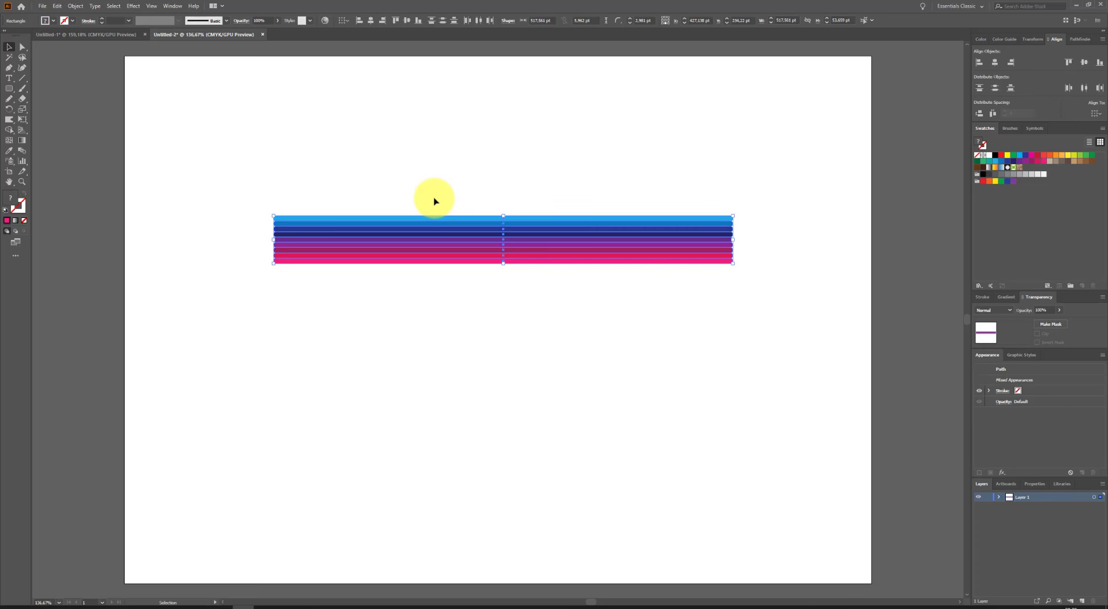
{"action": "left_click", "coordinate": [75, 6]}
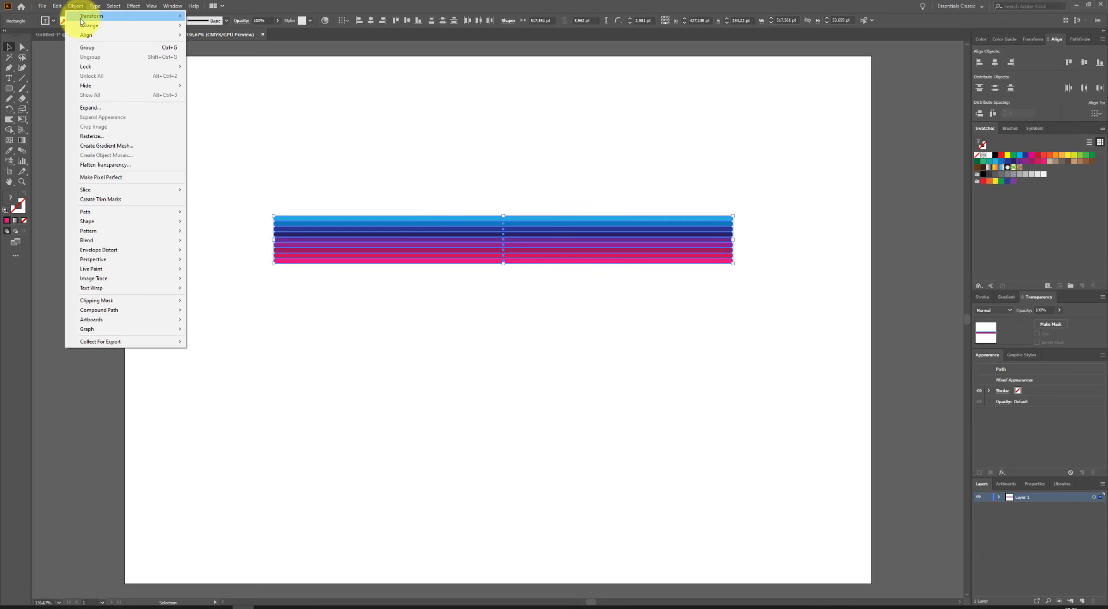
Rasterize the striped band into an image with a Transparent background
{"action": "left_click", "coordinate": [91, 138]}
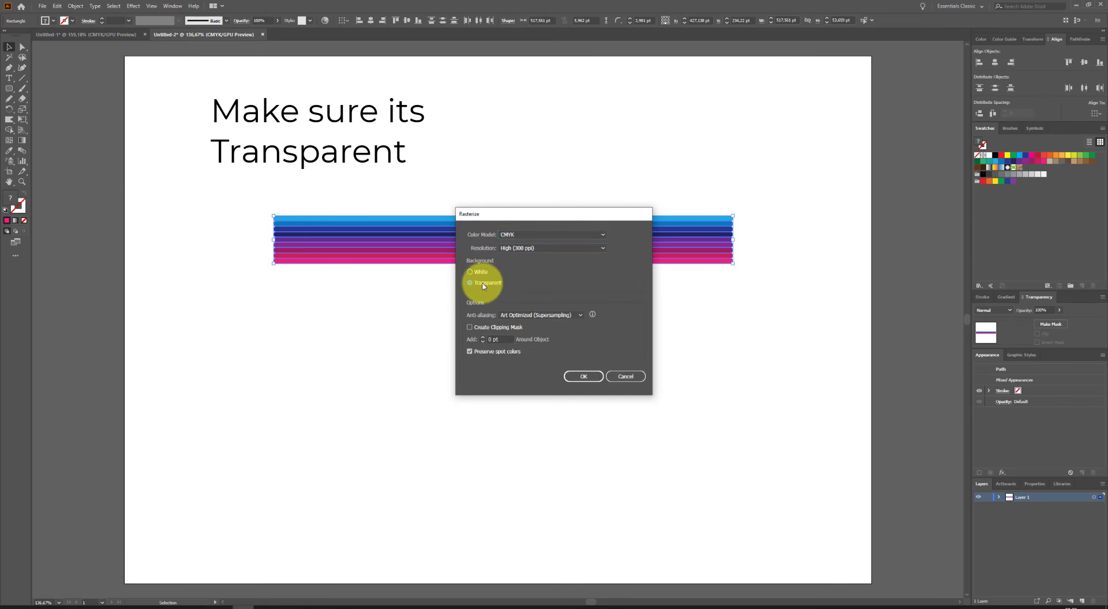
{"action": "left_click", "coordinate": [591, 378]}
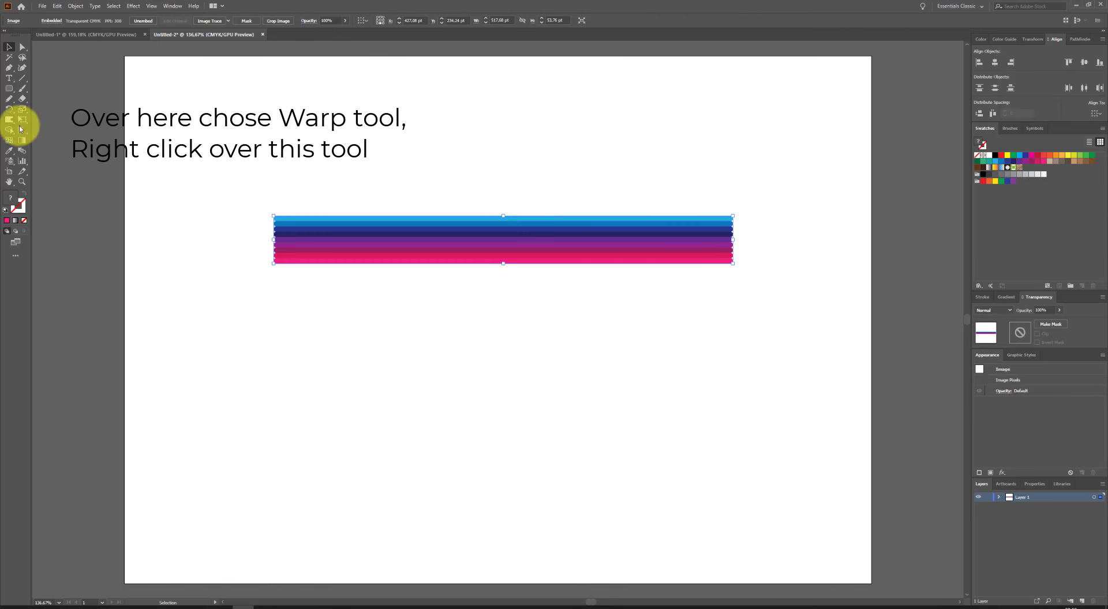
Warp both ends of the striped bar into curves, then narrow it from the right
{"action": "right_click", "coordinate": [10, 122]}
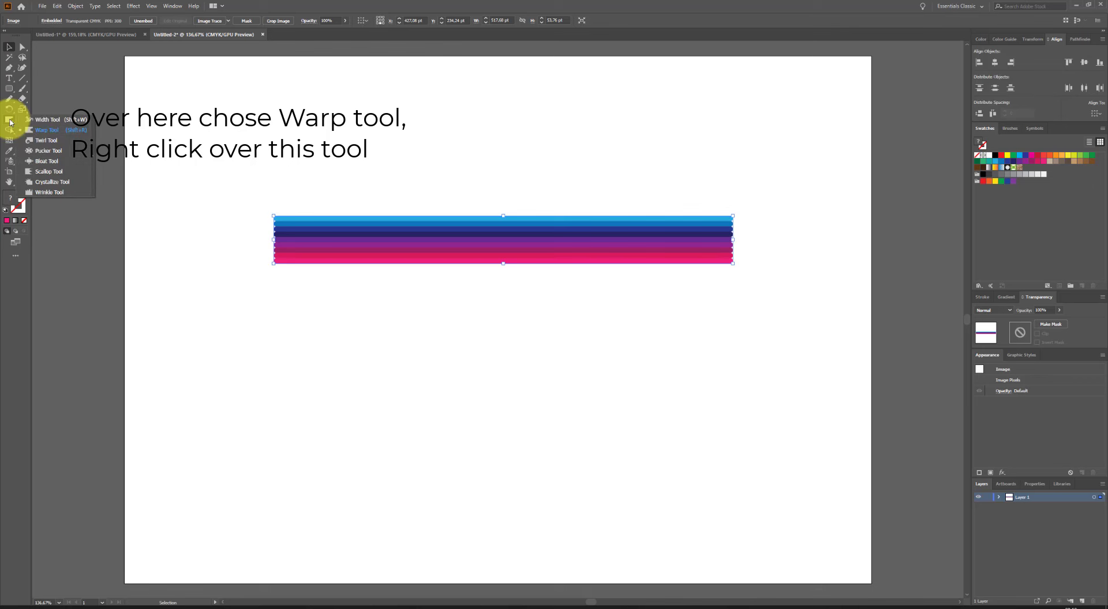
{"action": "left_click", "coordinate": [45, 130]}
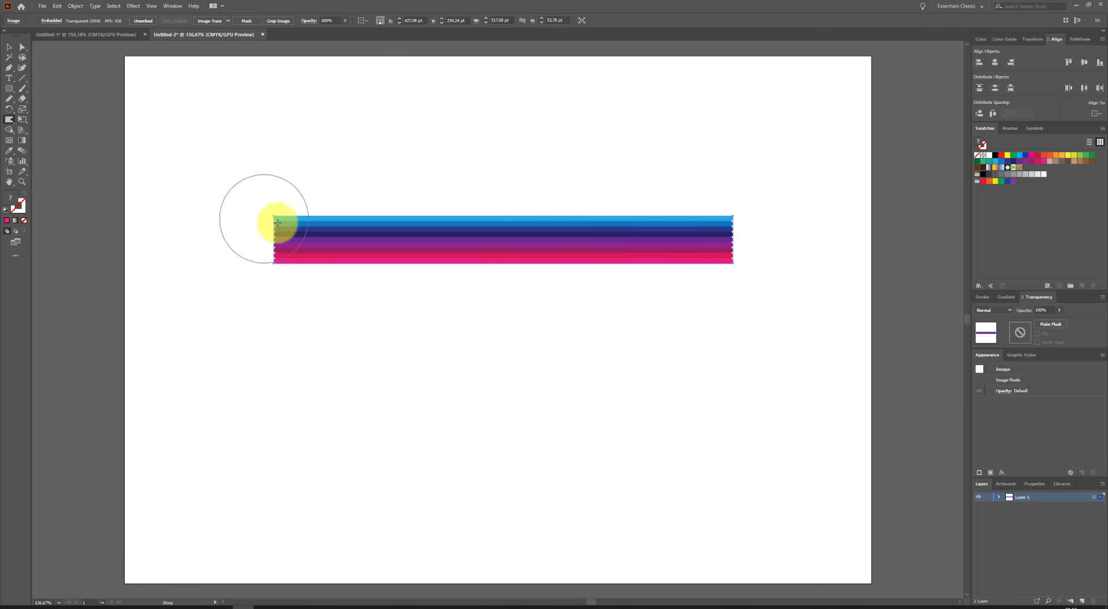
{"action": "left_click_drag", "start_coordinate": [297, 240], "coordinate": [234, 240]}
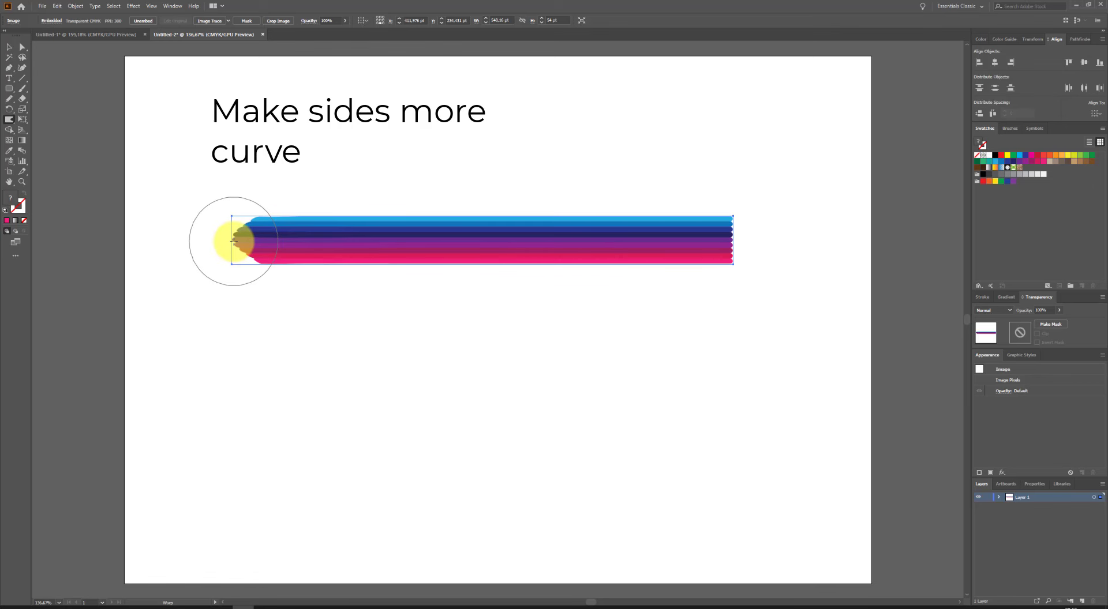
{"action": "mouse_move", "coordinate": [714, 242]}
{"action": "left_mouse_down"}
{"action": "mouse_move", "coordinate": [810, 242]}
{"action": "mouse_move", "coordinate": [749, 248]}
{"action": "mouse_move", "coordinate": [796, 243]}
{"action": "left_mouse_up"}
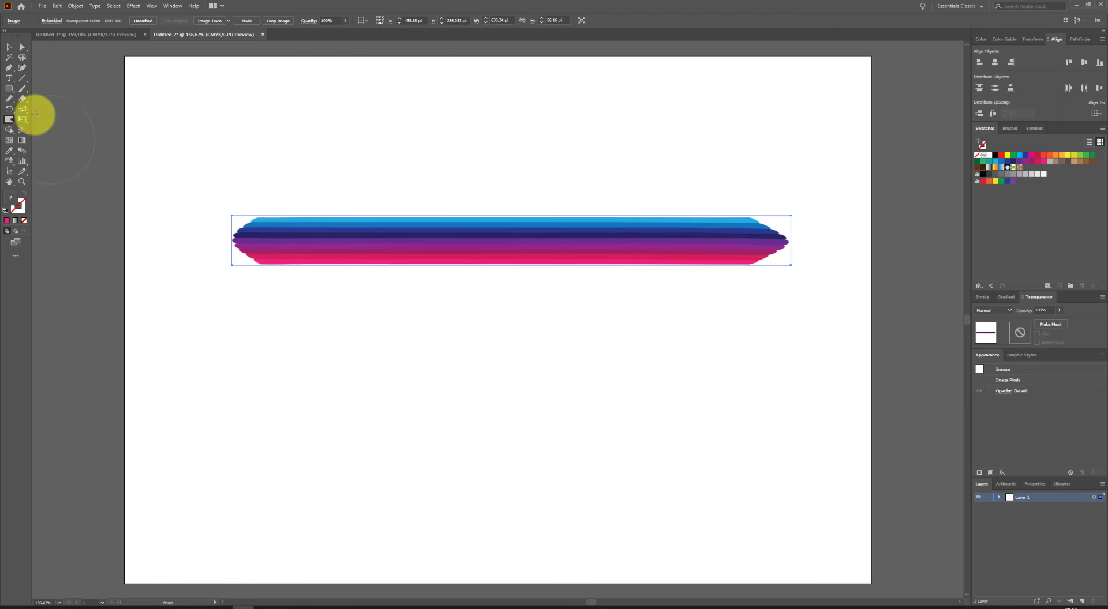
{"action": "left_click", "coordinate": [10, 50]}
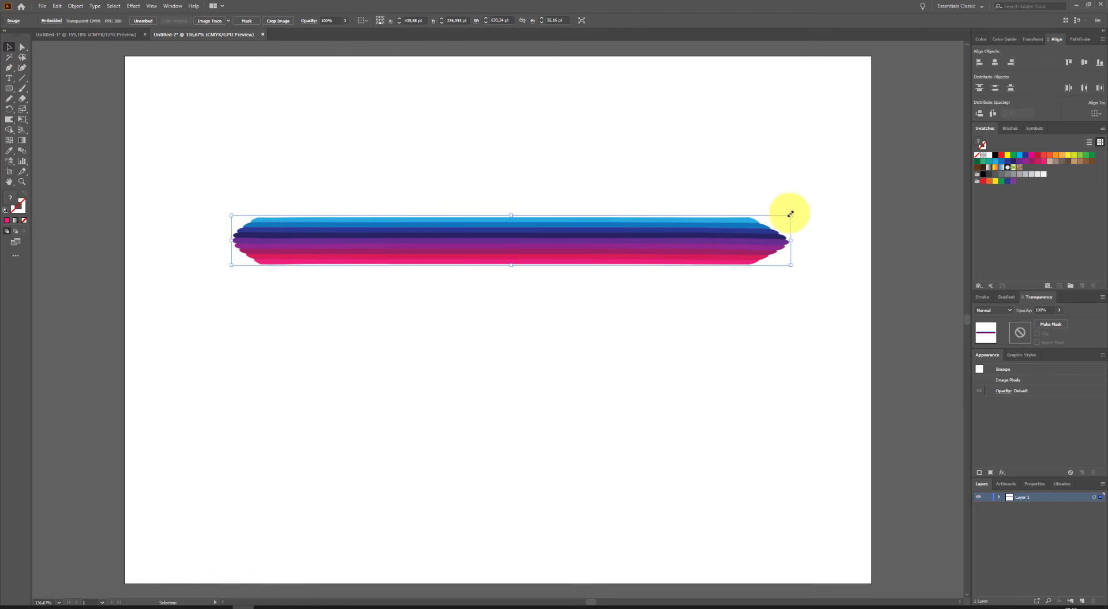
{"action": "mouse_move", "coordinate": [790, 215]}
{"action": "left_mouse_down"}
{"action": "mouse_move", "coordinate": [598, 237]}
{"action": "mouse_move", "coordinate": [636, 201]}
{"action": "mouse_move", "coordinate": [675, 215]}
{"action": "left_mouse_up"}
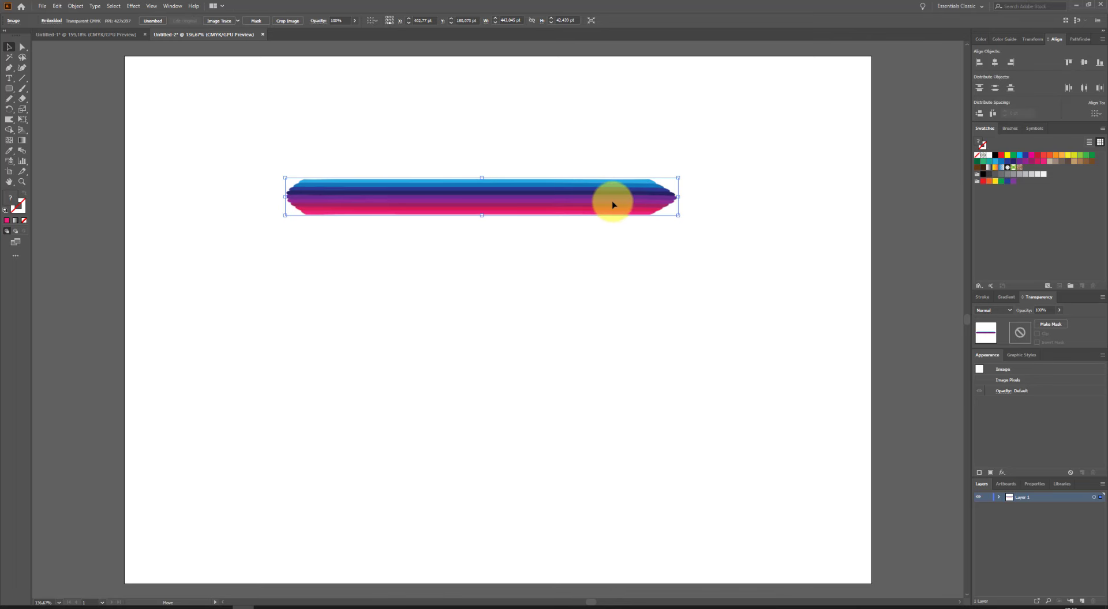
Make the striped bar slightly taller and save it as a New Symbol
{"action": "left_click_drag", "start_coordinate": [611, 203], "coordinate": [623, 206]}
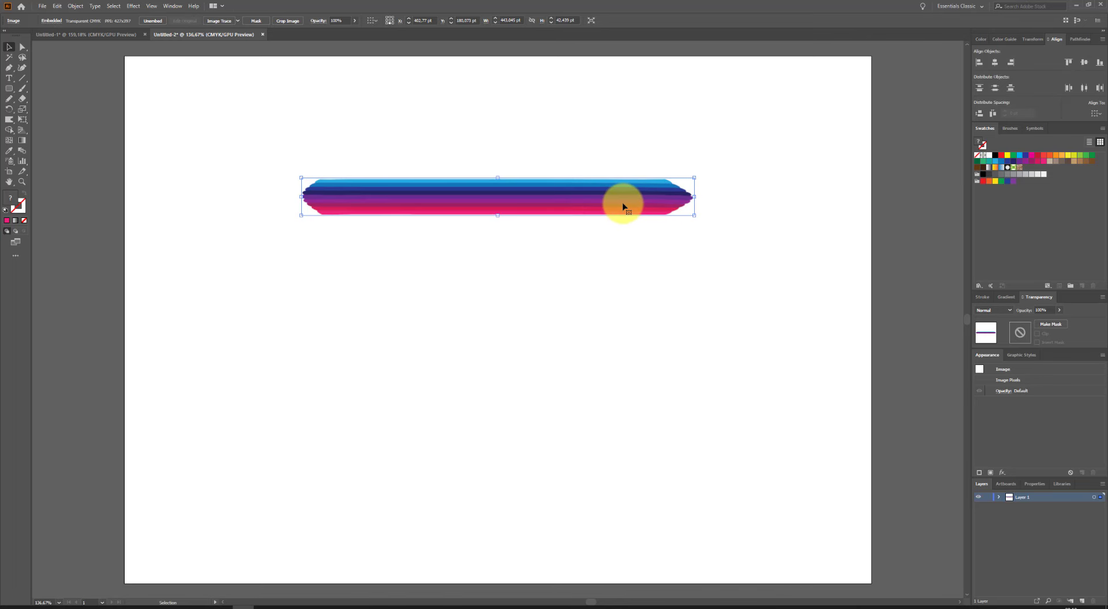
{"action": "left_click", "coordinate": [1036, 128]}
{"action": "left_click_drag", "start_coordinate": [980, 144], "coordinate": [618, 205]}
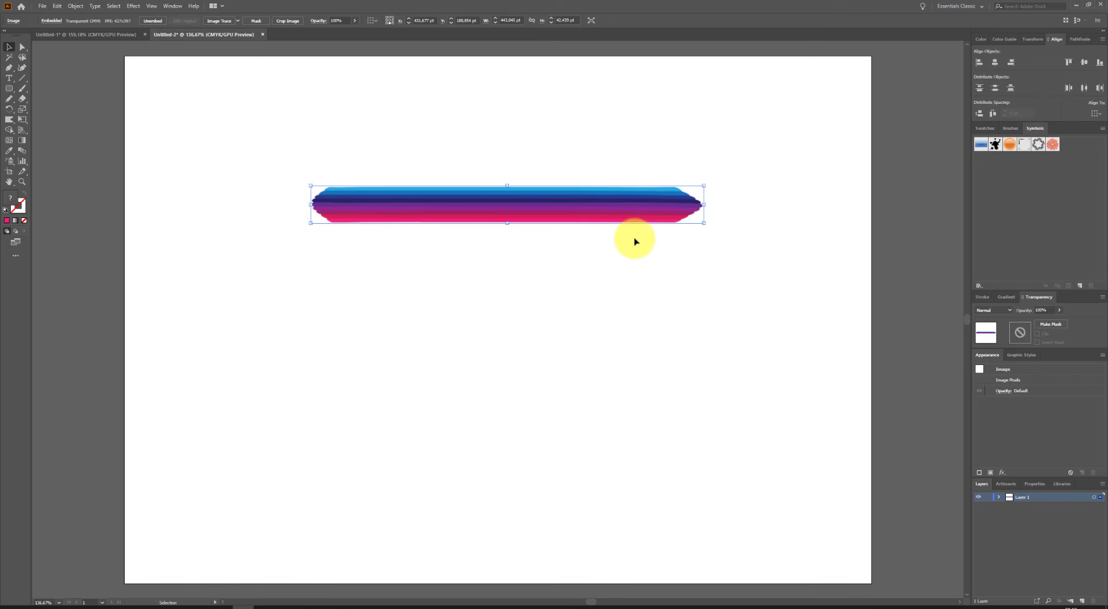
{"action": "left_click_drag", "start_coordinate": [656, 277], "coordinate": [671, 177]}
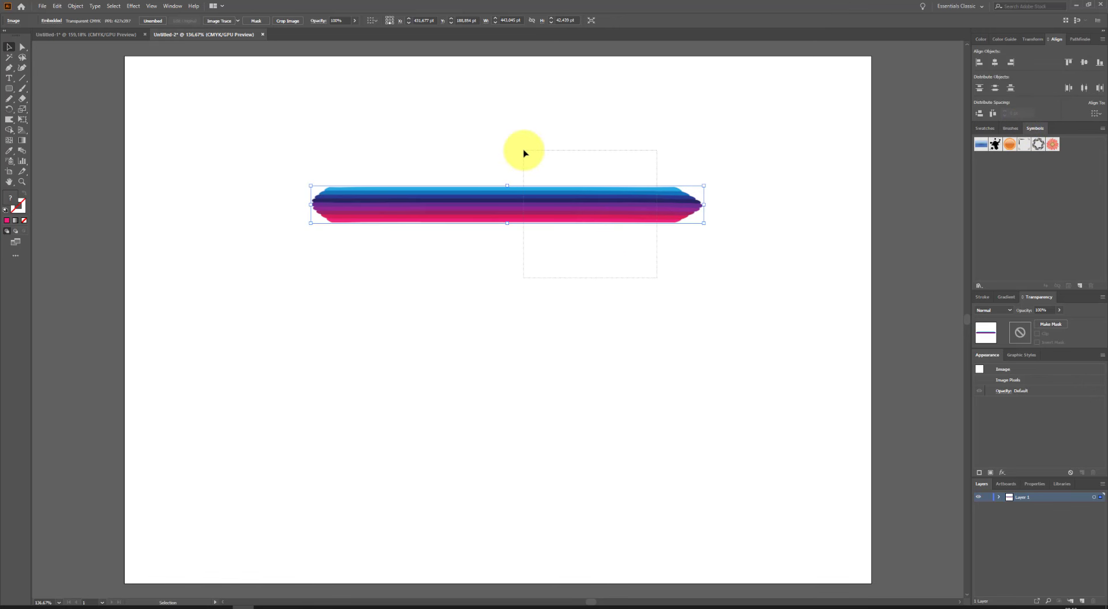
{"action": "left_click", "coordinate": [1080, 286]}
{"action": "left_click", "coordinate": [551, 380]}
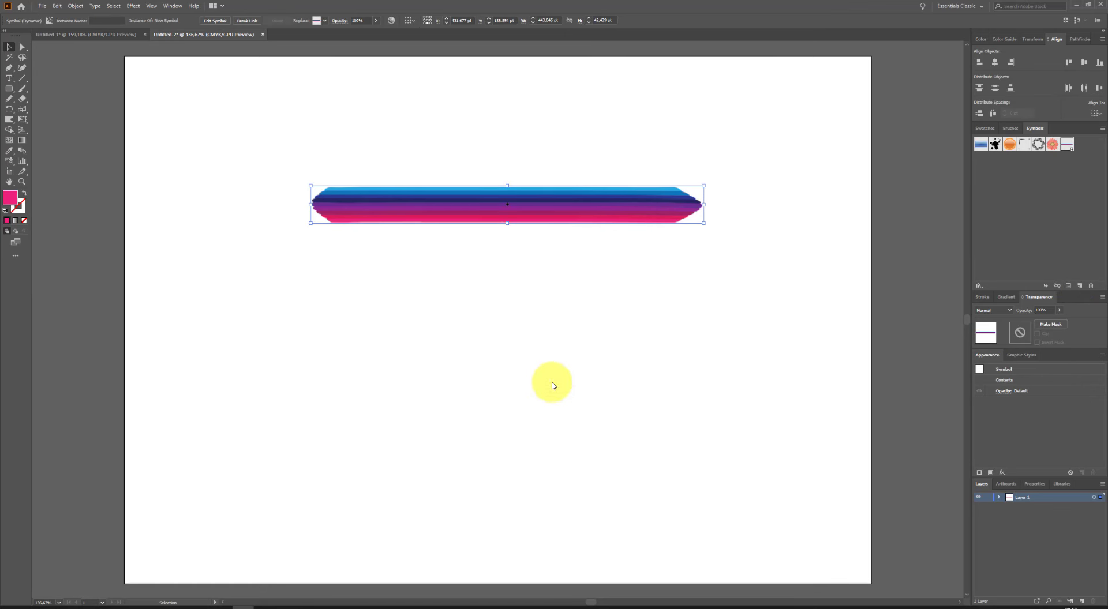
Move the symbol instance to the artboard's top-right, narrowing it slightly
{"action": "mouse_move", "coordinate": [626, 202]}
{"action": "left_mouse_down"}
{"action": "mouse_move", "coordinate": [758, 119]}
{"action": "mouse_move", "coordinate": [788, 113]}
{"action": "left_mouse_up"}
{"action": "mouse_move", "coordinate": [863, 92]}
{"action": "left_mouse_down"}
{"action": "mouse_move", "coordinate": [677, 95]}
{"action": "mouse_move", "coordinate": [829, 94]}
{"action": "left_mouse_up"}
{"action": "left_click", "coordinate": [746, 124]}
{"action": "left_click", "coordinate": [761, 193]}
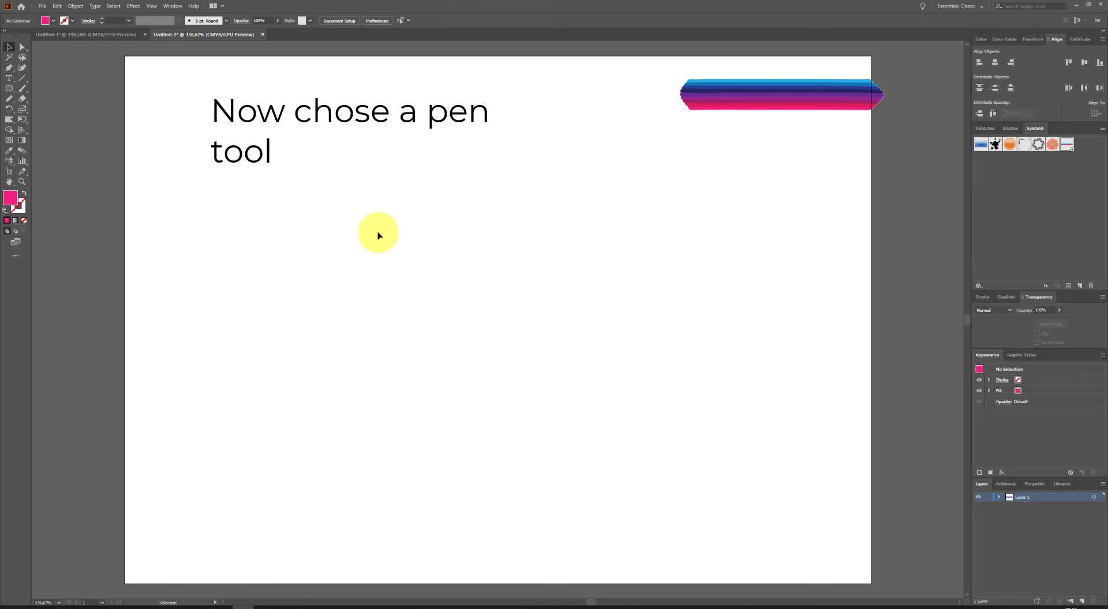
Draw an unfilled, pink-stroked zigzag path with the Pen tool on the artboard's left
{"action": "left_click", "coordinate": [9, 68]}
{"action": "left_click_drag", "start_coordinate": [9, 68], "coordinate": [45, 71]}
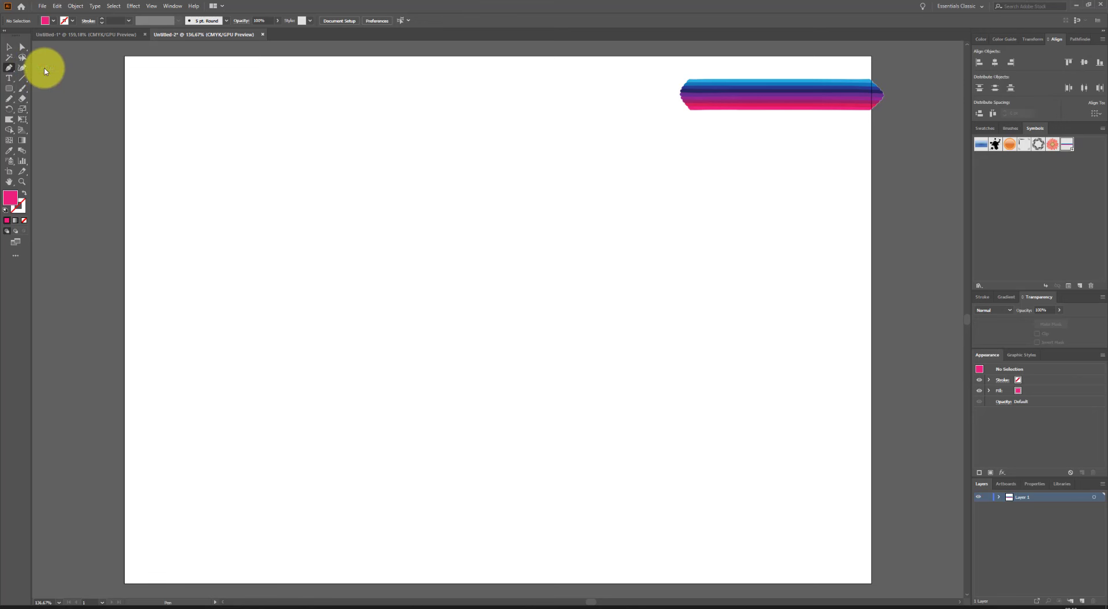
{"action": "left_click", "coordinate": [11, 222]}
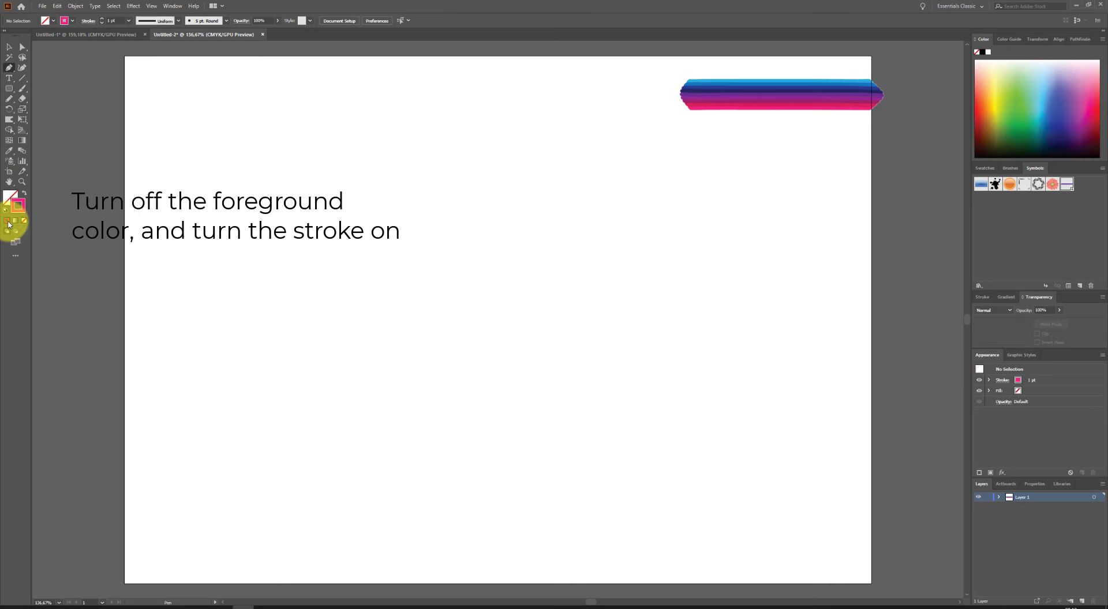
{"action": "left_click", "coordinate": [240, 383]}
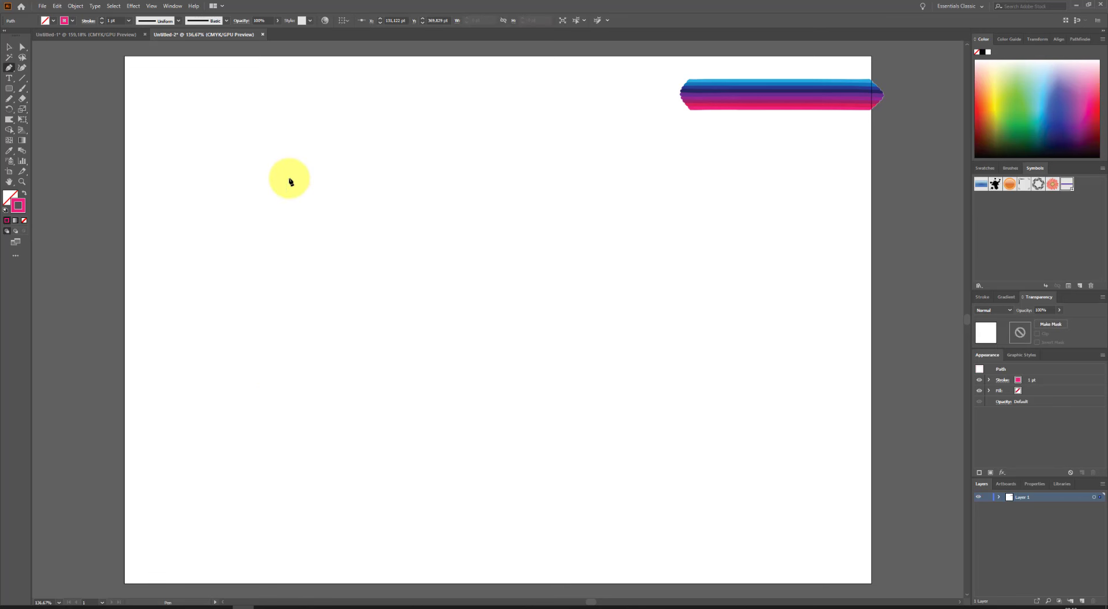
{"action": "left_click_drag", "start_coordinate": [289, 177], "coordinate": [324, 267]}
{"action": "left_click", "coordinate": [336, 349]}
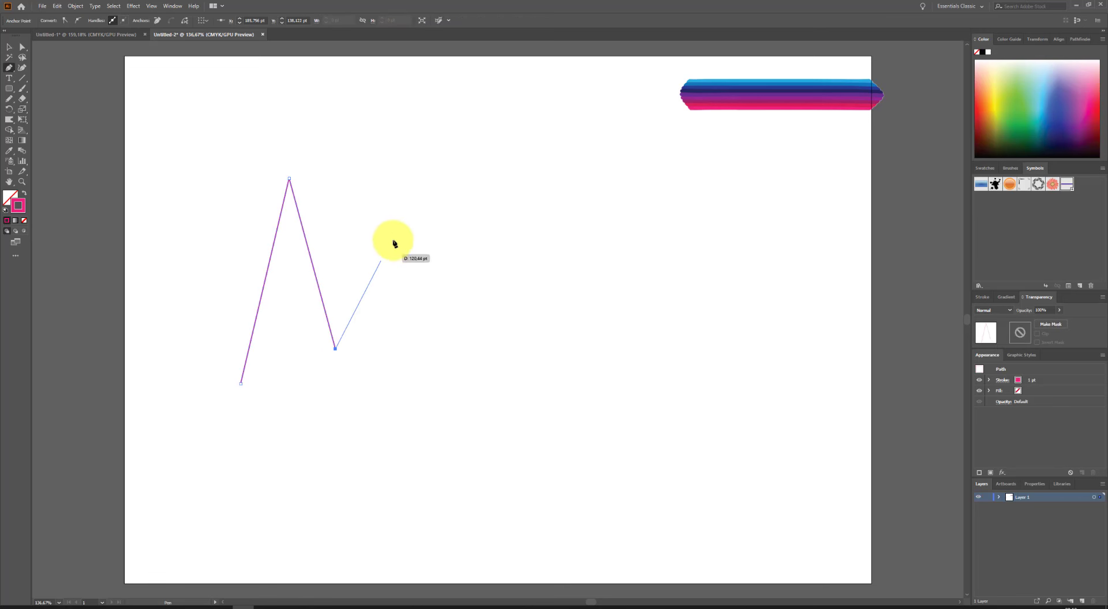
{"action": "left_click", "coordinate": [398, 217]}
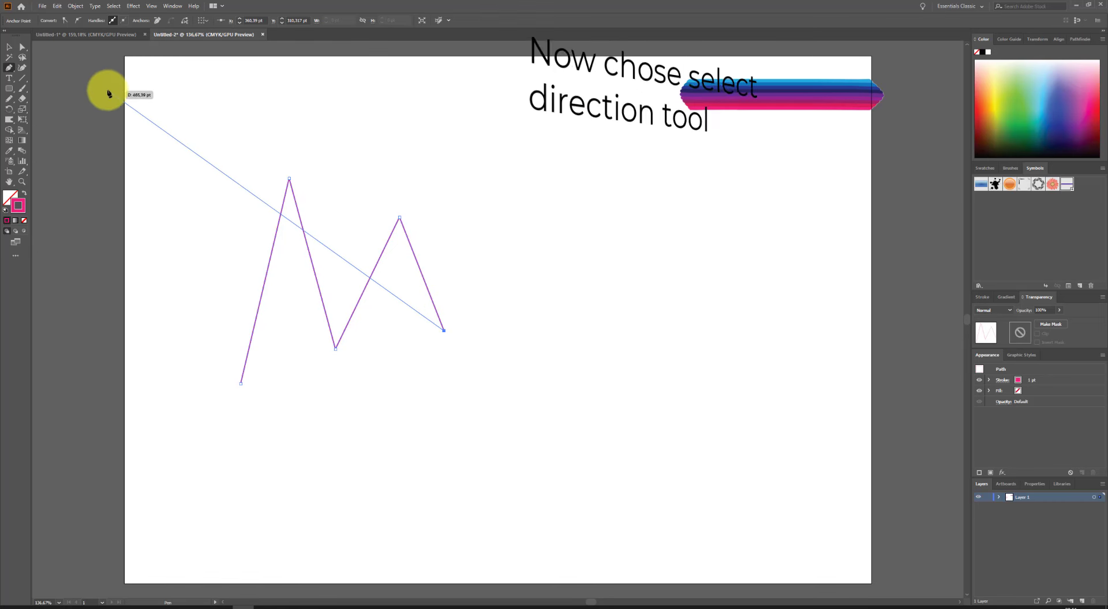
{"action": "left_click", "coordinate": [22, 48]}
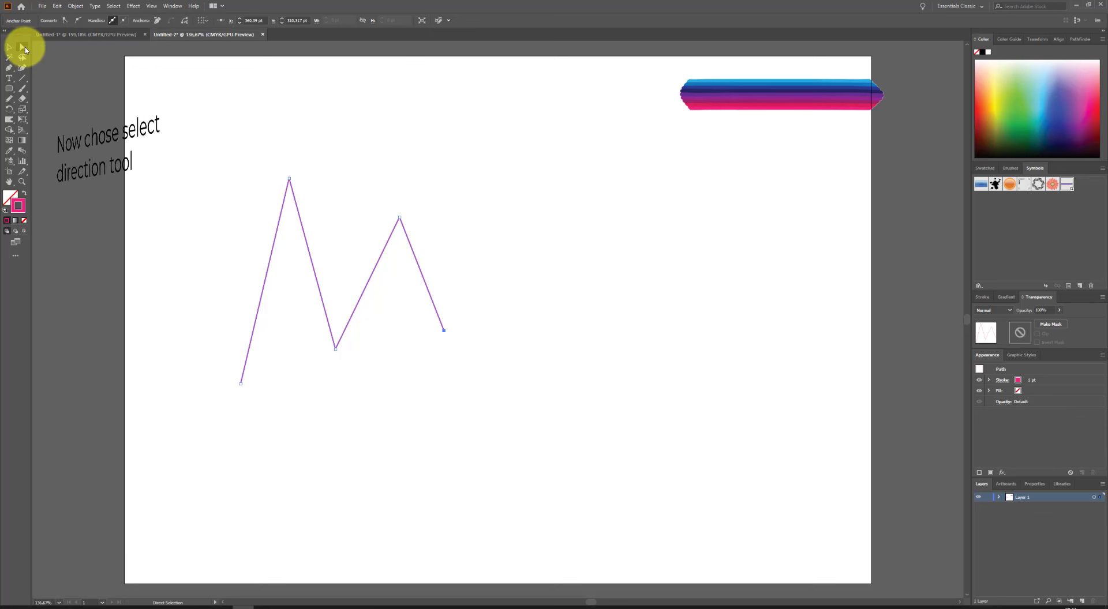
Convert the zigzag's peak, valley and second peak anchors to smooth points
{"action": "left_click", "coordinate": [21, 47]}
{"action": "left_click", "coordinate": [51, 51]}
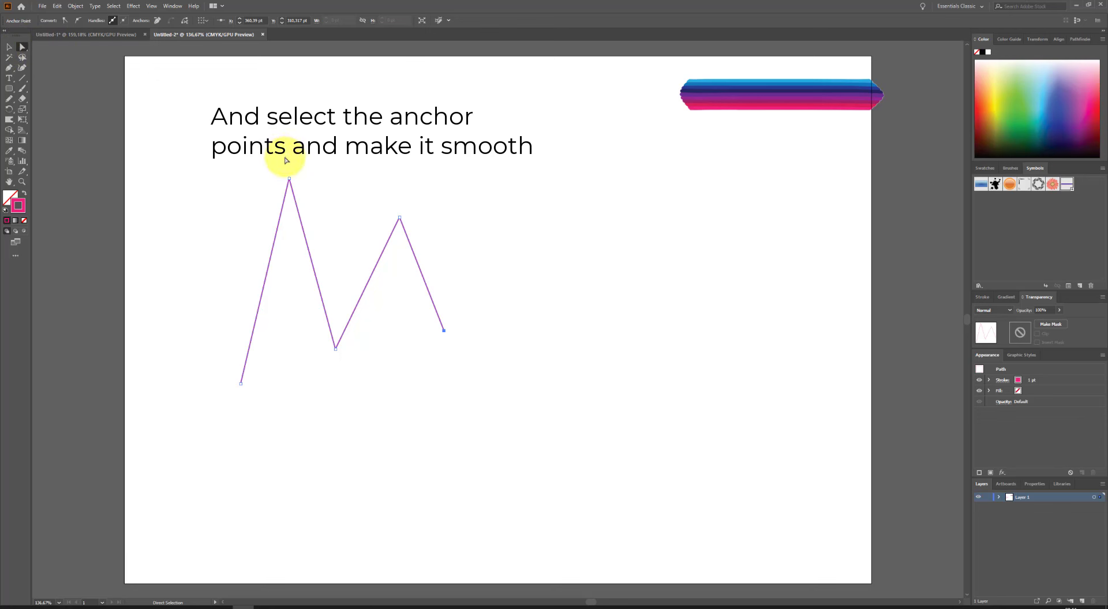
{"action": "left_click_drag", "start_coordinate": [255, 156], "coordinate": [317, 215]}
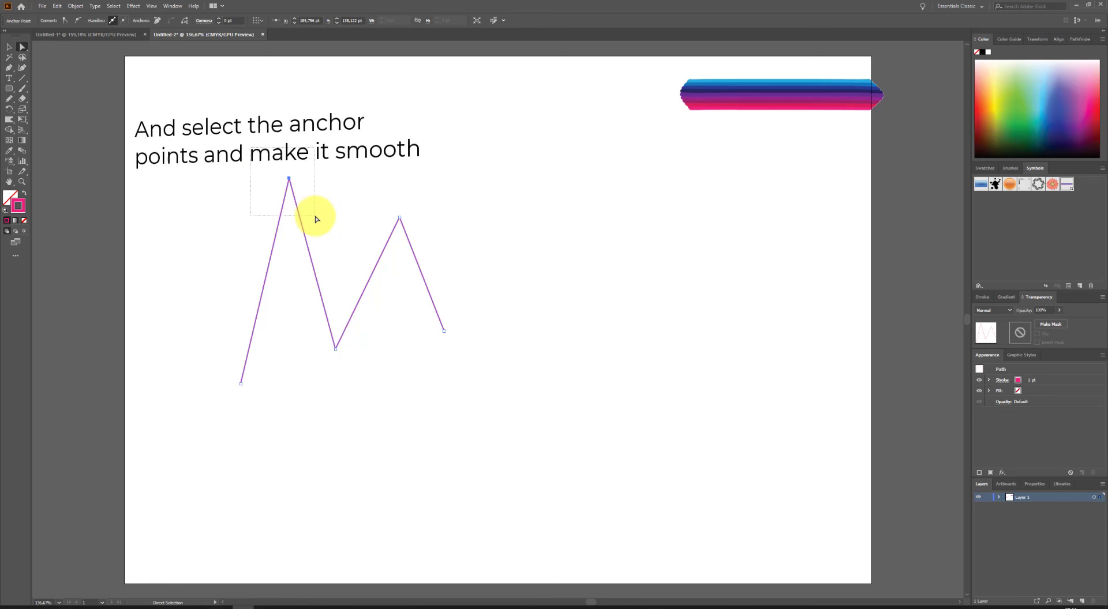
{"action": "left_click", "coordinate": [79, 21]}
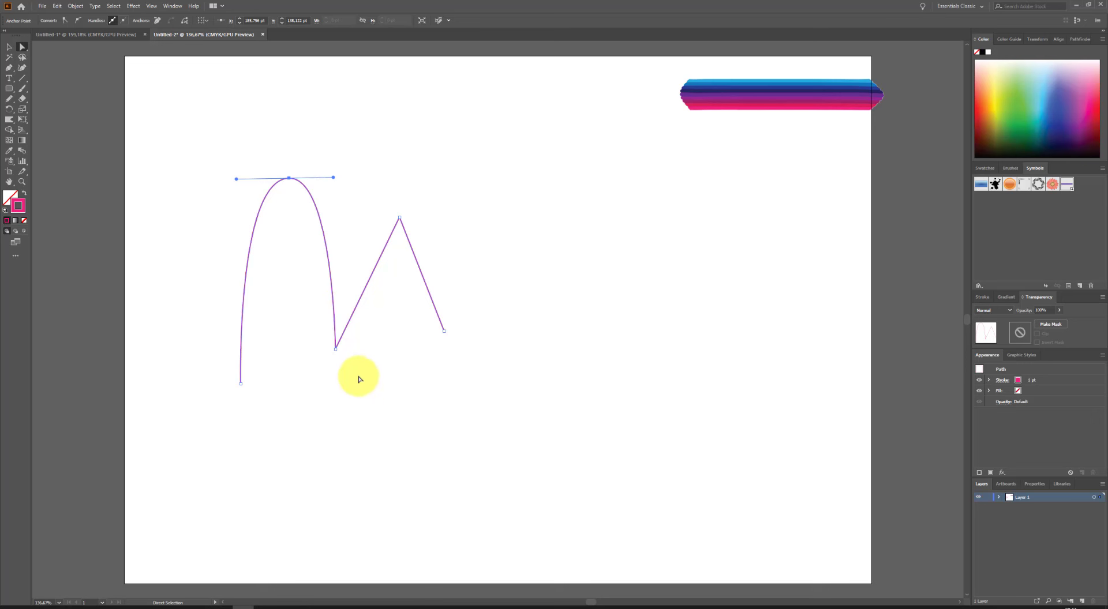
{"action": "left_click_drag", "start_coordinate": [357, 374], "coordinate": [318, 336]}
{"action": "left_click", "coordinate": [79, 21]}
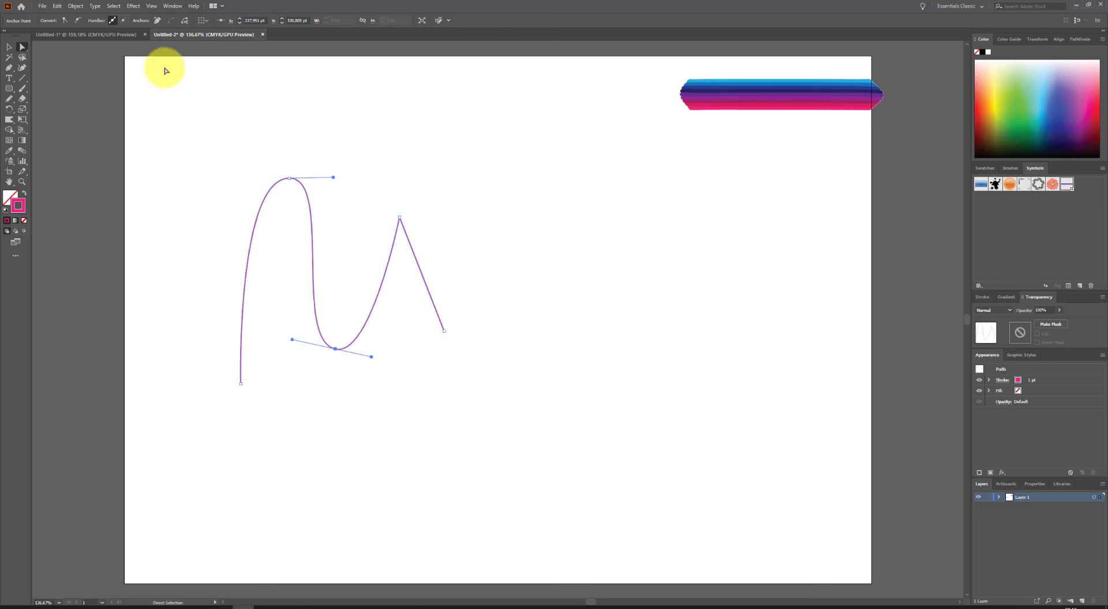
{"action": "left_click_drag", "start_coordinate": [385, 207], "coordinate": [423, 240]}
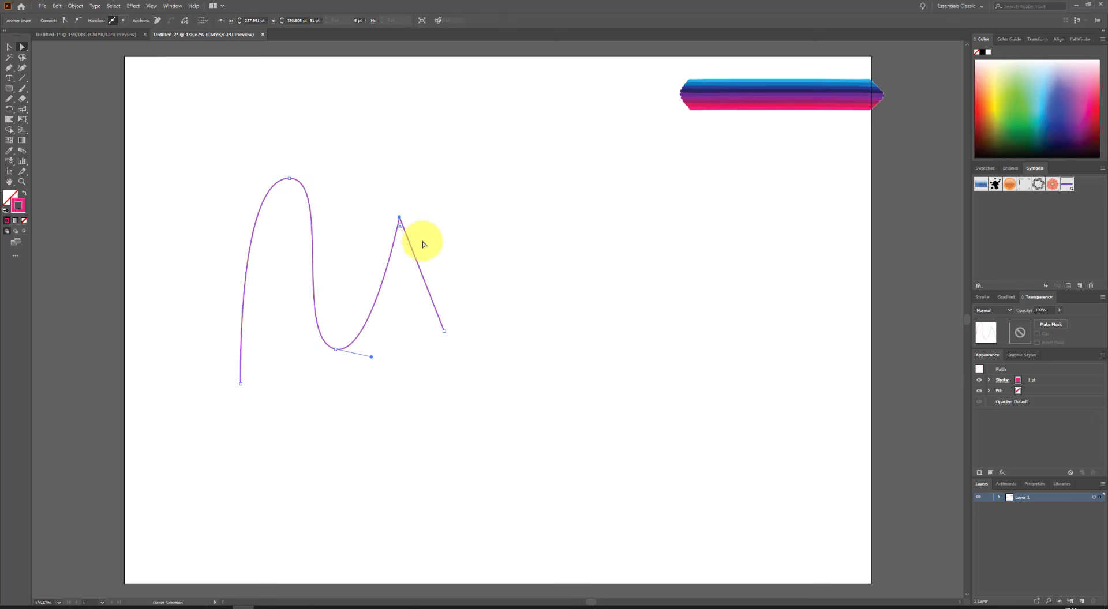
{"action": "left_click", "coordinate": [77, 21]}
Move the wave toward the artboard centre and reselect the whole path
{"action": "left_click", "coordinate": [8, 47]}
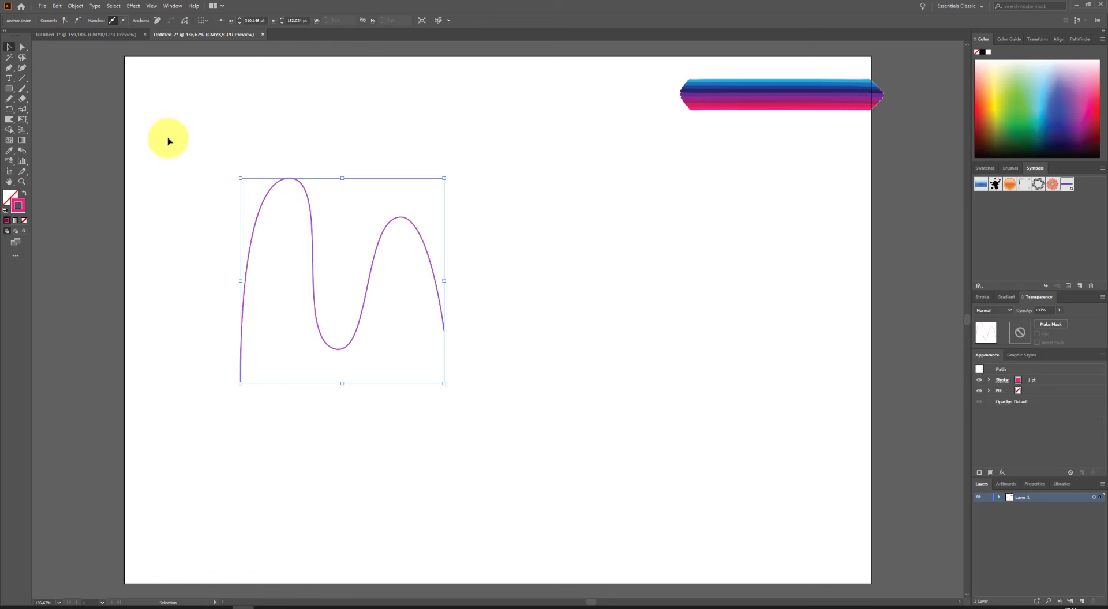
{"action": "left_click_drag", "start_coordinate": [423, 241], "coordinate": [541, 247]}
{"action": "left_click", "coordinate": [646, 361]}
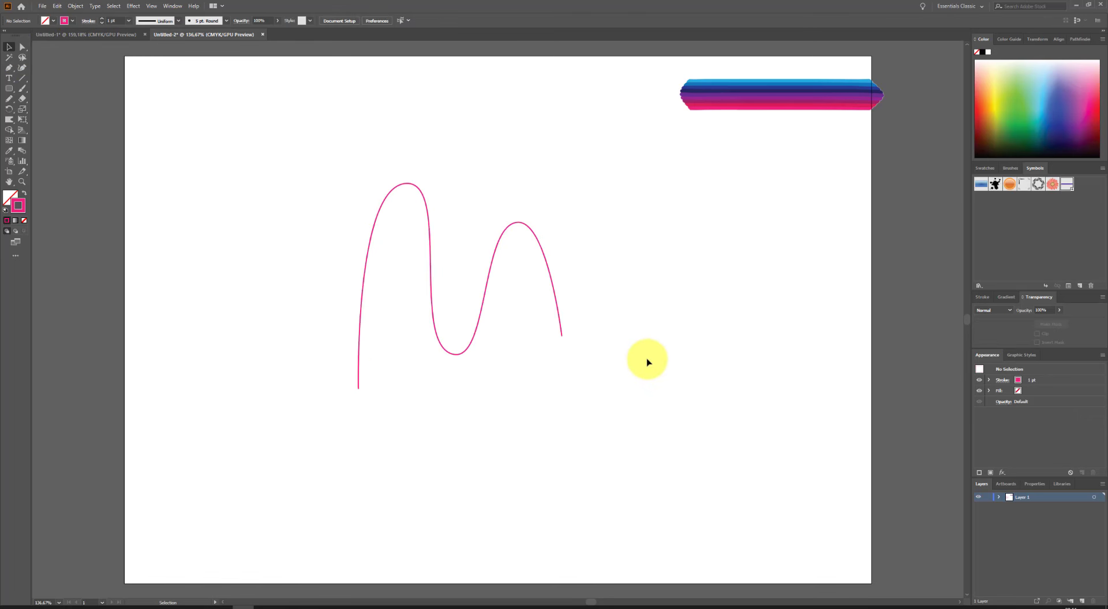
{"action": "mouse_move", "coordinate": [627, 411]}
{"action": "left_mouse_down"}
{"action": "mouse_move", "coordinate": [257, 169]}
{"action": "mouse_move", "coordinate": [253, 152]}
{"action": "left_mouse_up"}
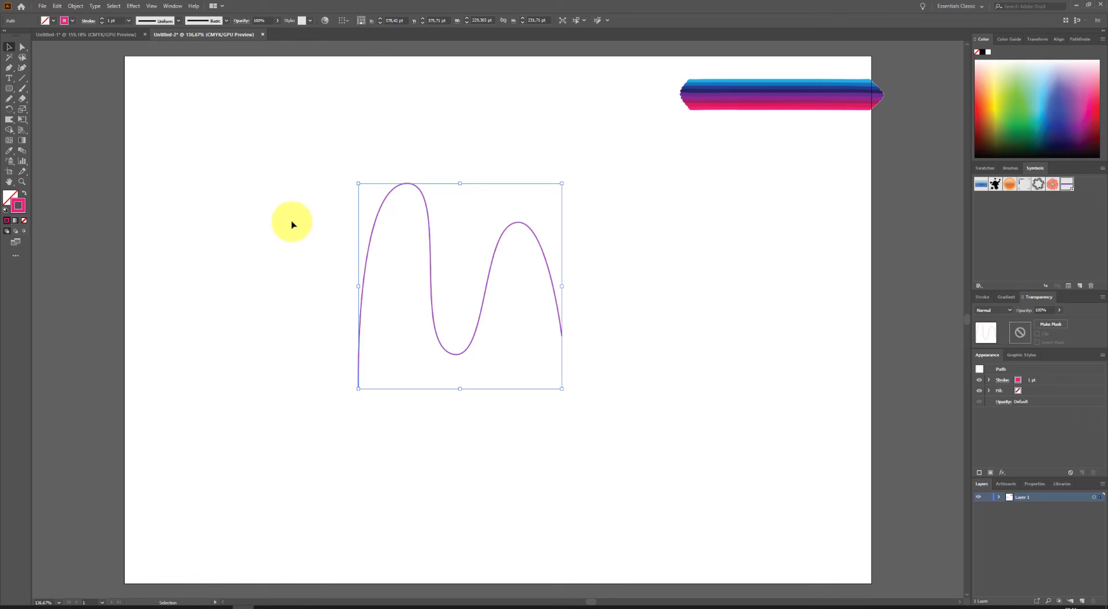
{"action": "left_click_drag", "start_coordinate": [323, 149], "coordinate": [548, 404]}
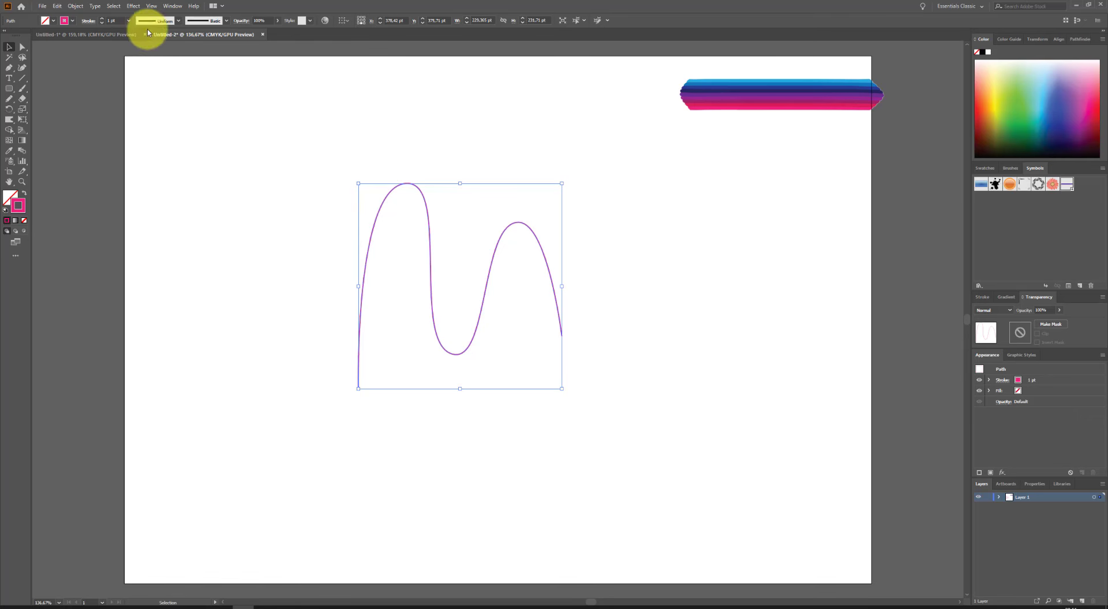
Apply 3D Extrude & Bevel to the wave with preview, trying 100 pt then settling on 80 pt depth
{"action": "left_click", "coordinate": [133, 6]}
{"action": "mouse_move", "coordinate": [173, 54]}
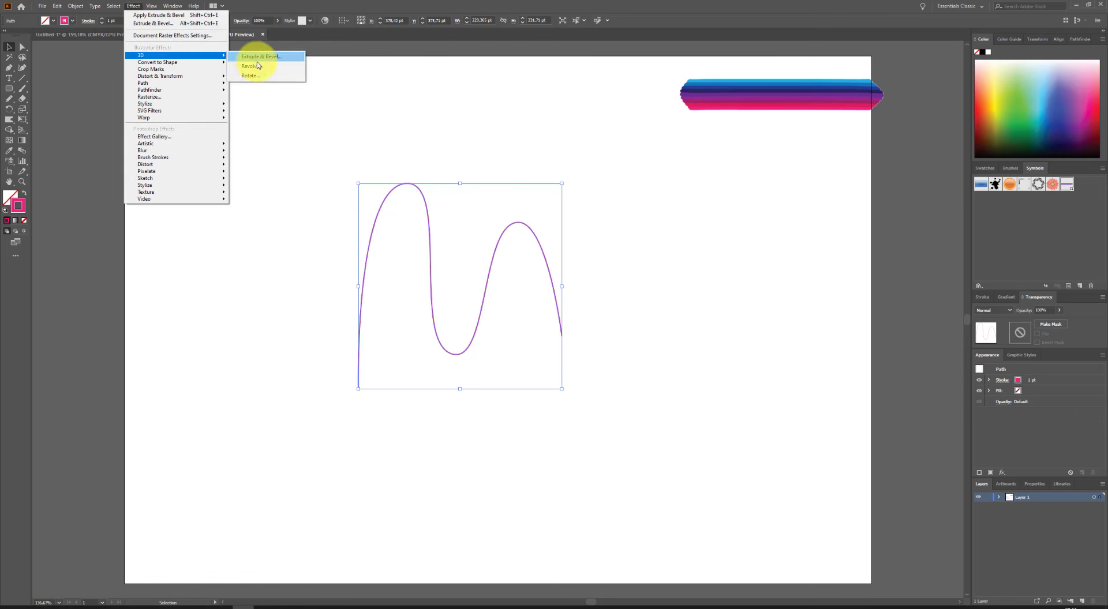
{"action": "left_click", "coordinate": [255, 57]}
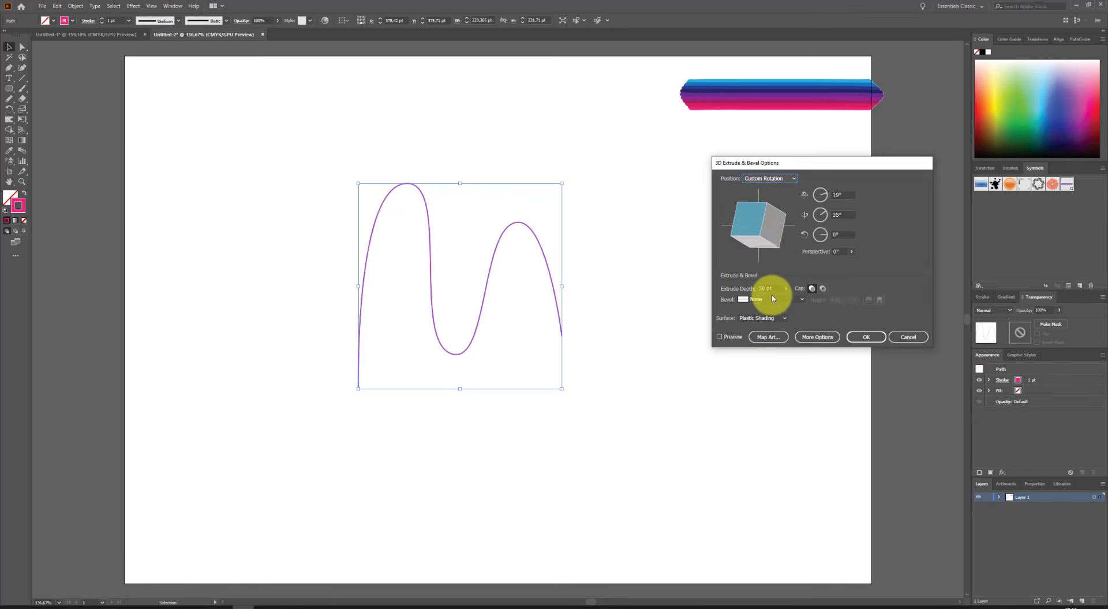
{"action": "left_click", "coordinate": [719, 337]}
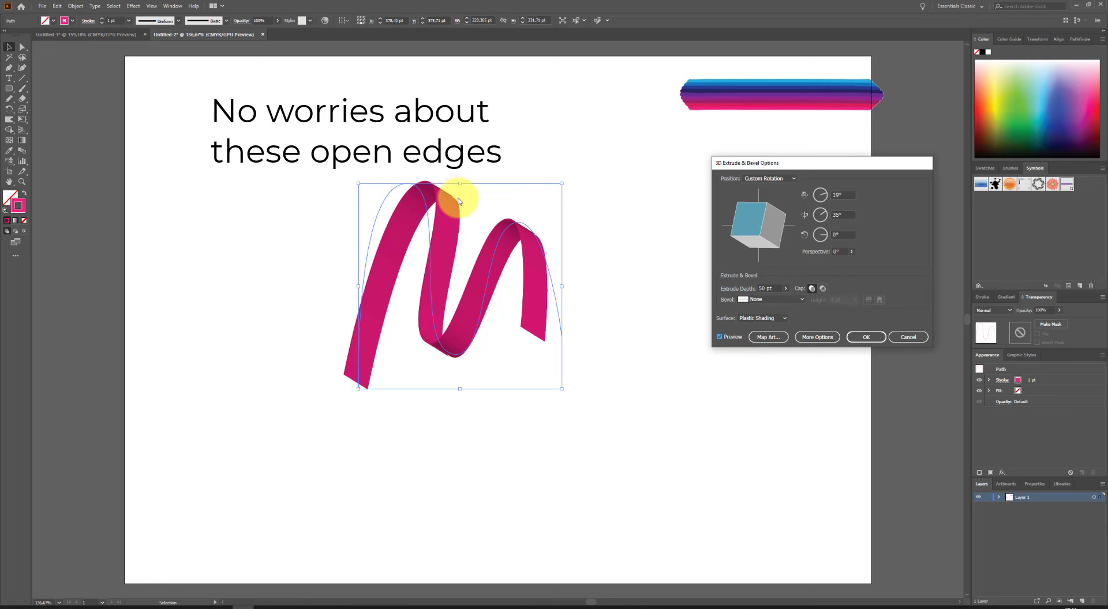
{"action": "double_click", "coordinate": [775, 288]}
{"action": "type", "text": "100"}
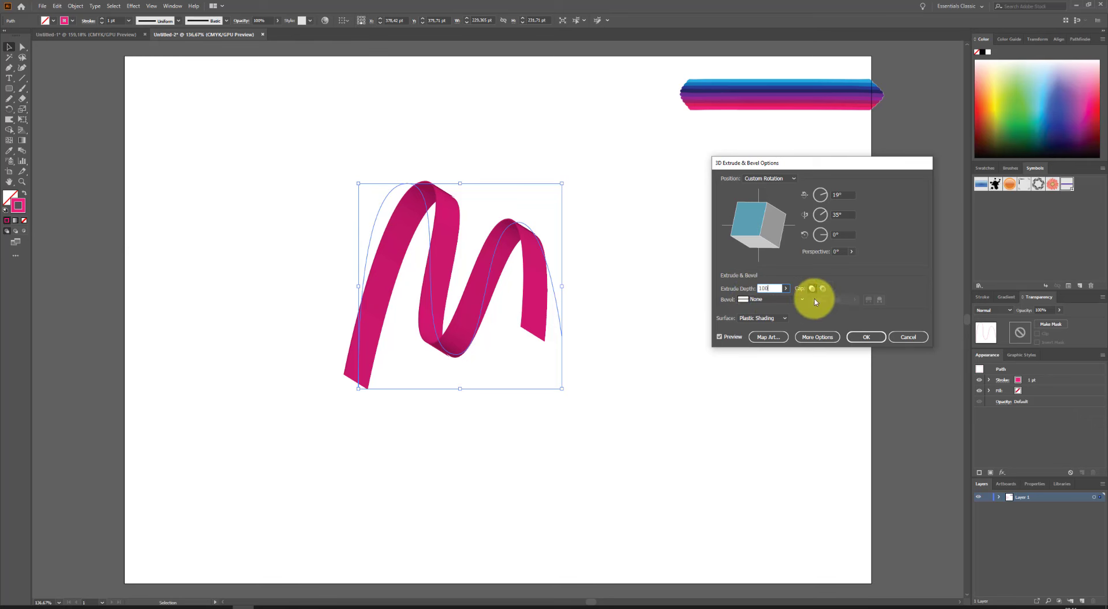
{"action": "left_click", "coordinate": [823, 291]}
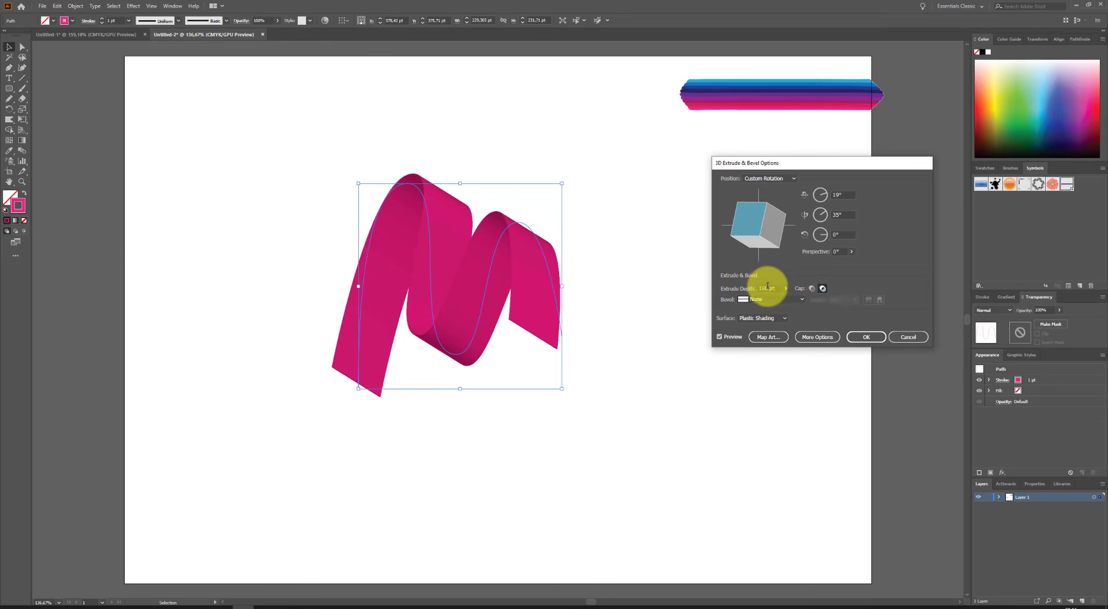
{"action": "left_click_drag", "start_coordinate": [777, 287], "coordinate": [750, 292]}
{"action": "type", "text": "0"}
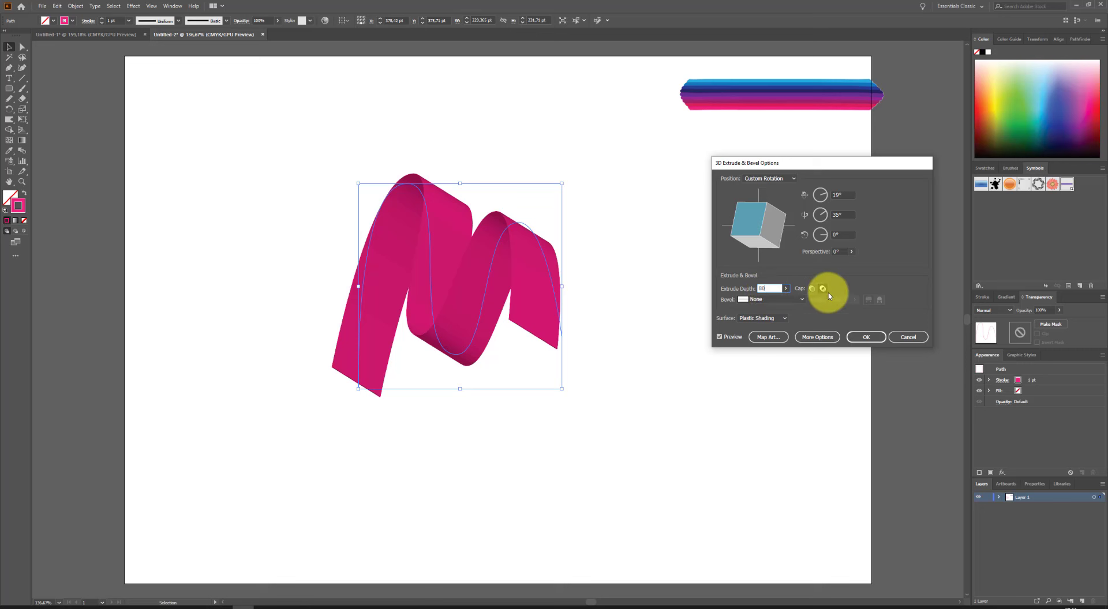
{"action": "left_click", "coordinate": [824, 289]}
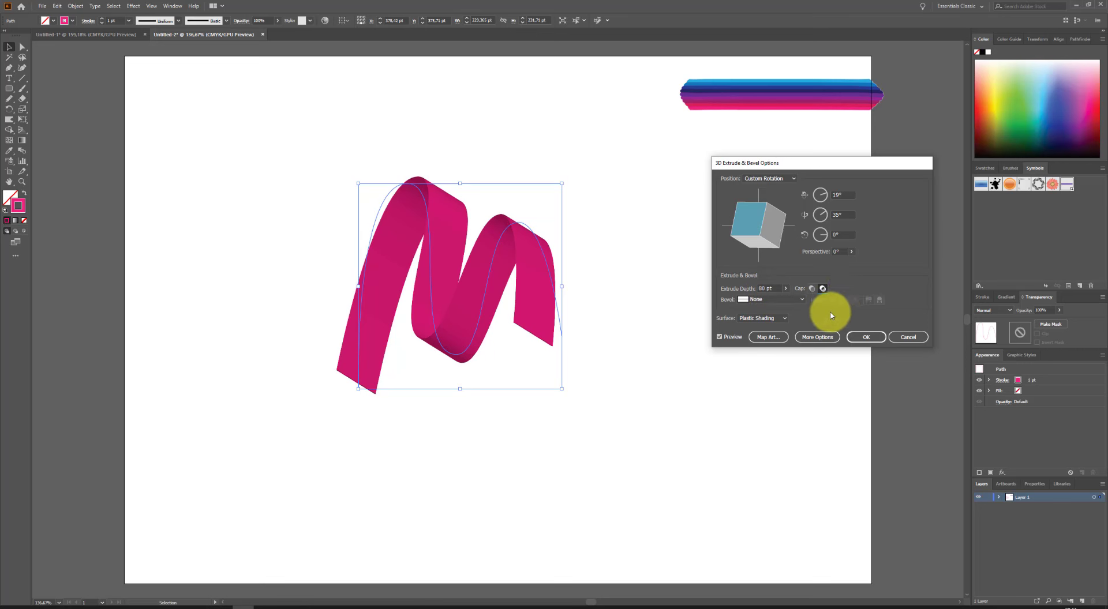
In Map Art, step to Surface 3 of 5 of the ribbon
{"action": "left_click", "coordinate": [769, 338]}
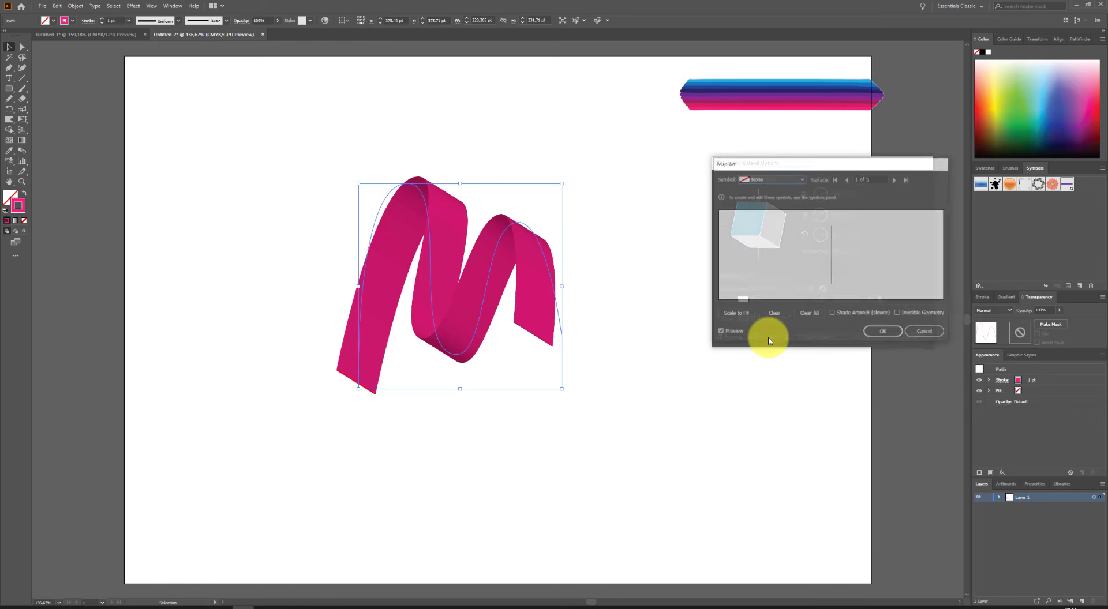
{"action": "left_click", "coordinate": [871, 178]}
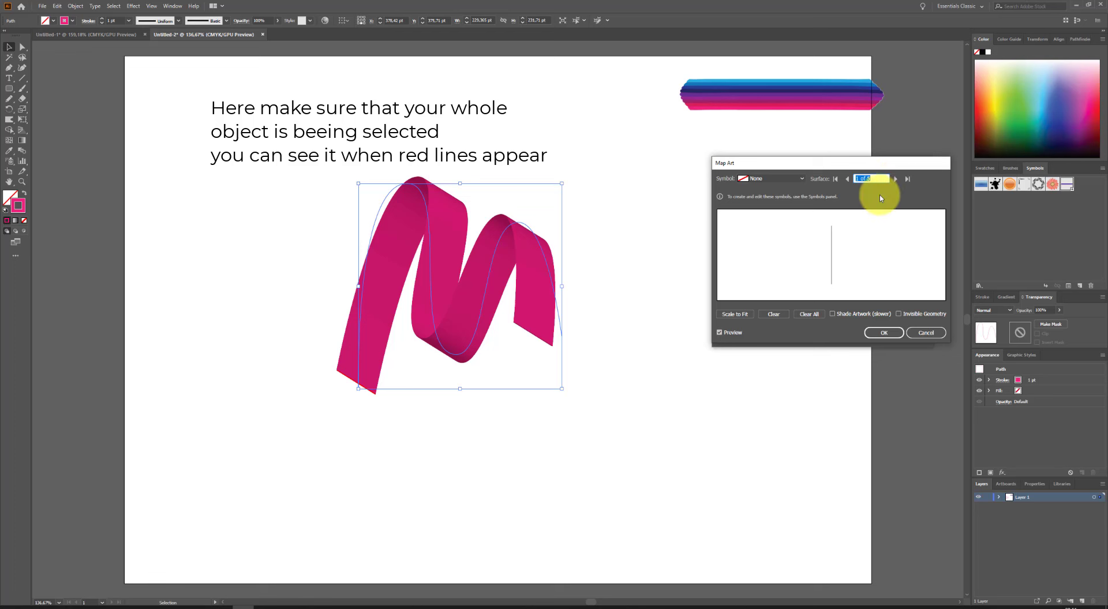
{"action": "left_click", "coordinate": [894, 180]}
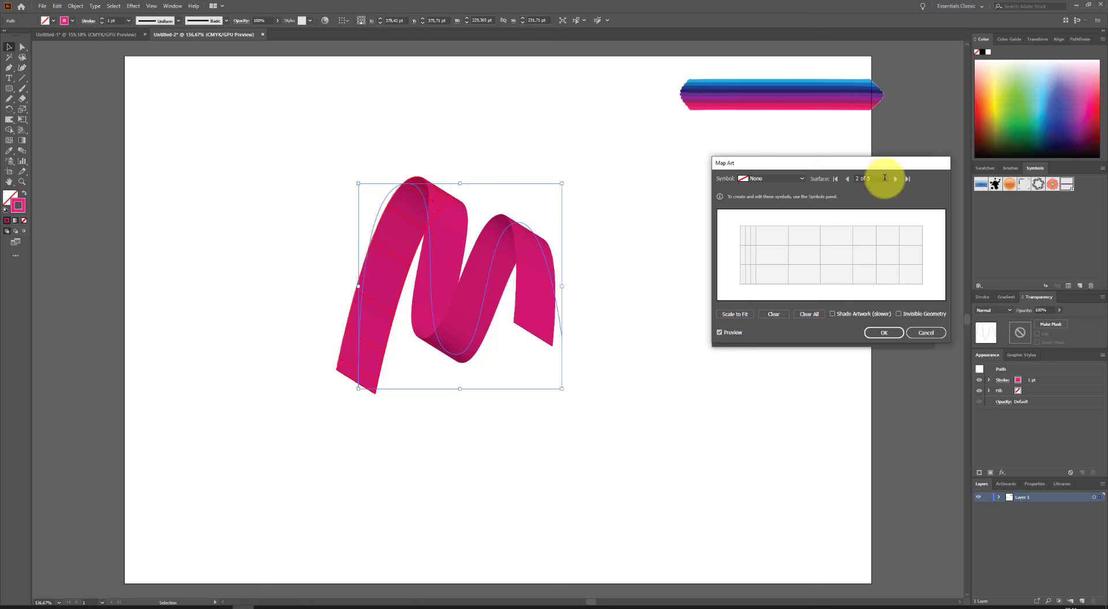
{"action": "left_click", "coordinate": [895, 180]}
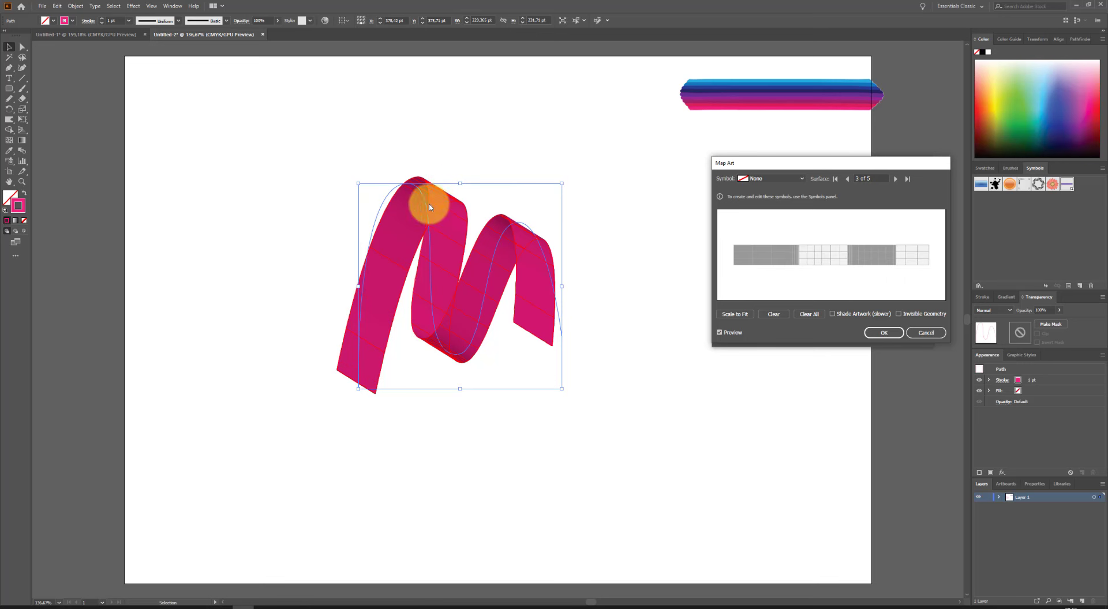
Map New Symbol with Scale to Fit and Invisible Geometry, then apply the 3D effect
{"action": "left_click", "coordinate": [788, 181]}
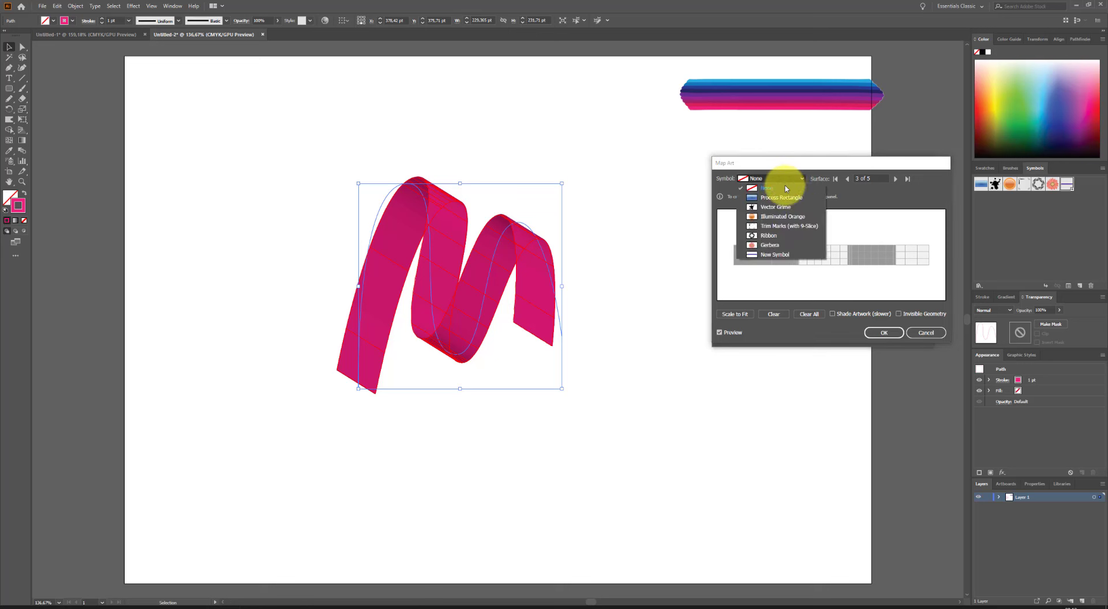
{"action": "left_click", "coordinate": [773, 256]}
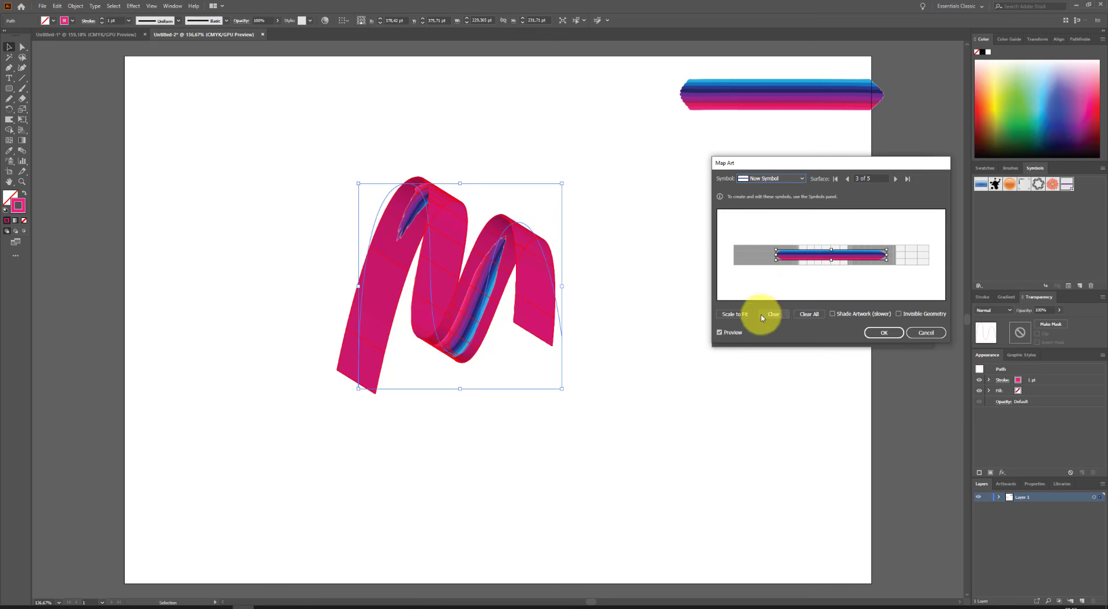
{"action": "left_click", "coordinate": [728, 315]}
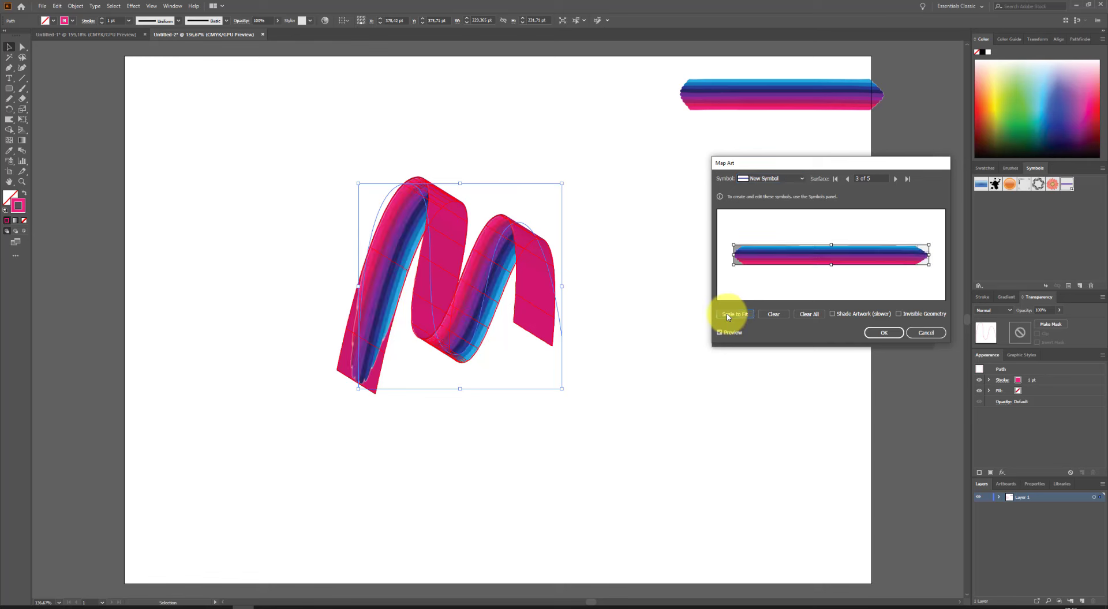
{"action": "left_click", "coordinate": [907, 316]}
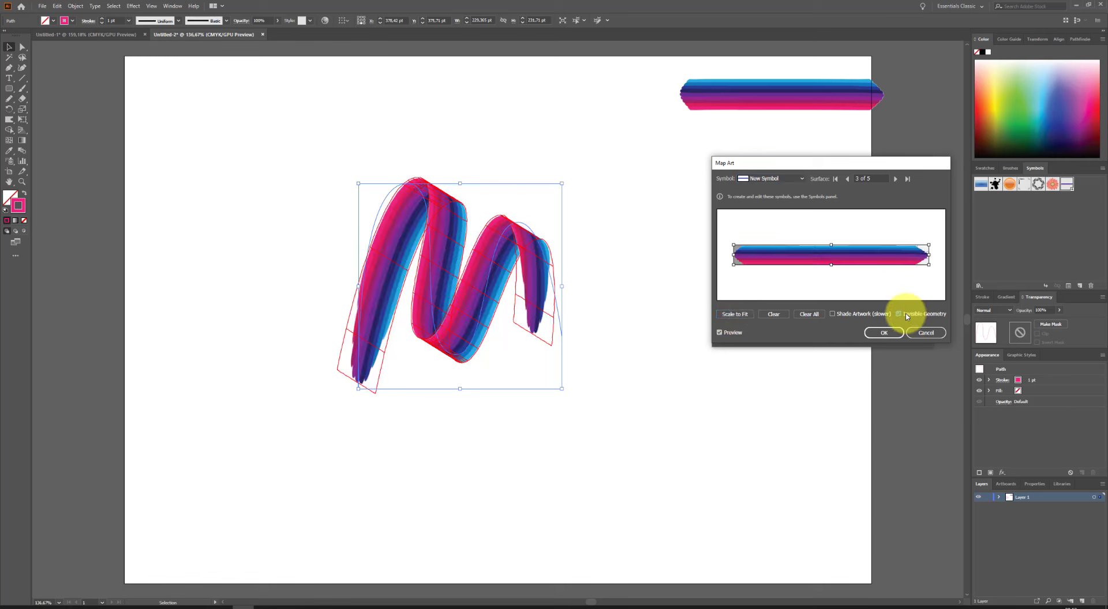
{"action": "left_click", "coordinate": [899, 338]}
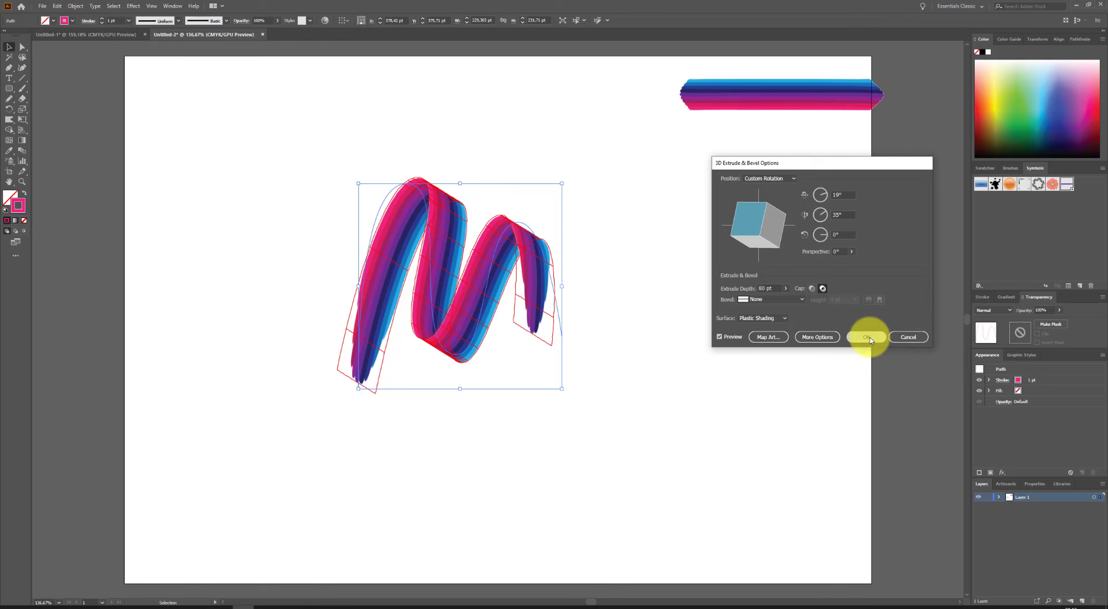
{"action": "left_click", "coordinate": [870, 338]}
Move the striped ribbon right under the bar and expand its appearance
{"action": "left_click", "coordinate": [707, 347]}
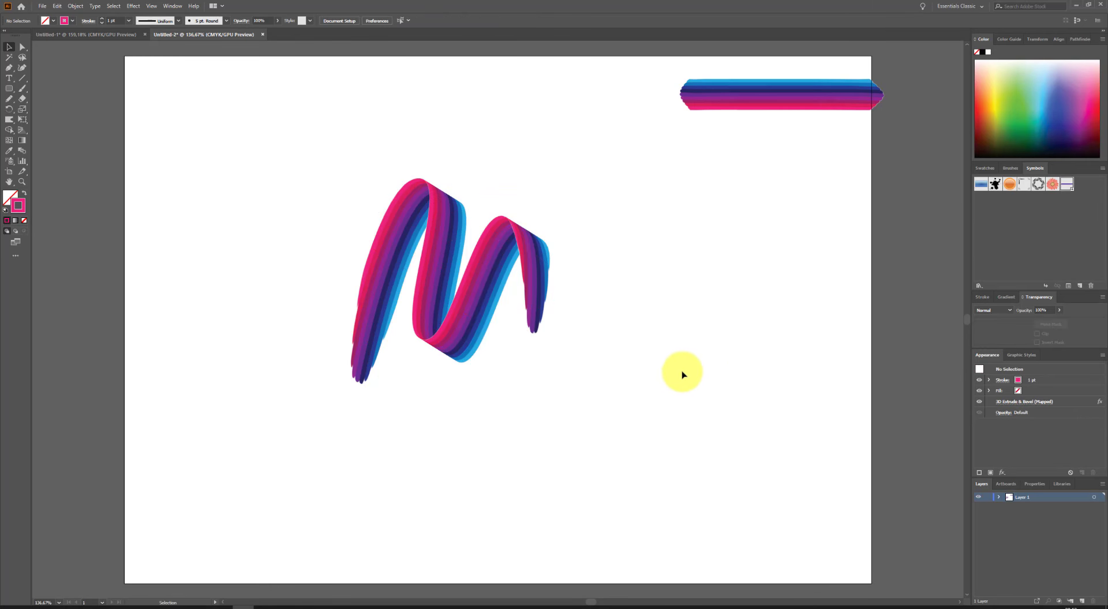
{"action": "mouse_move", "coordinate": [532, 262]}
{"action": "left_mouse_down"}
{"action": "mouse_move", "coordinate": [537, 315]}
{"action": "mouse_move", "coordinate": [838, 211]}
{"action": "left_mouse_up"}
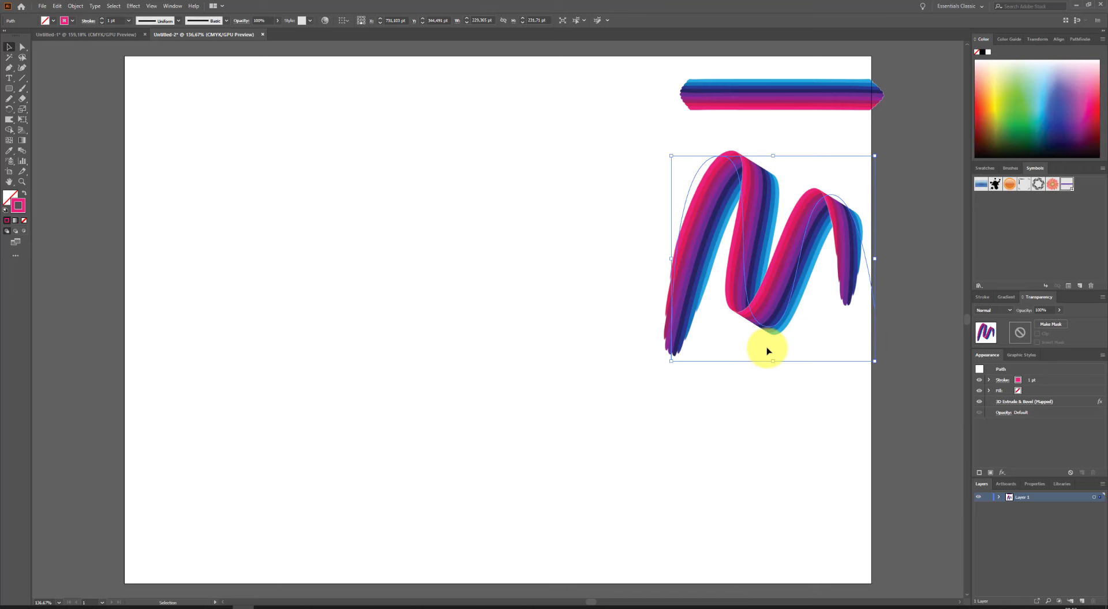
{"action": "left_click", "coordinate": [75, 6]}
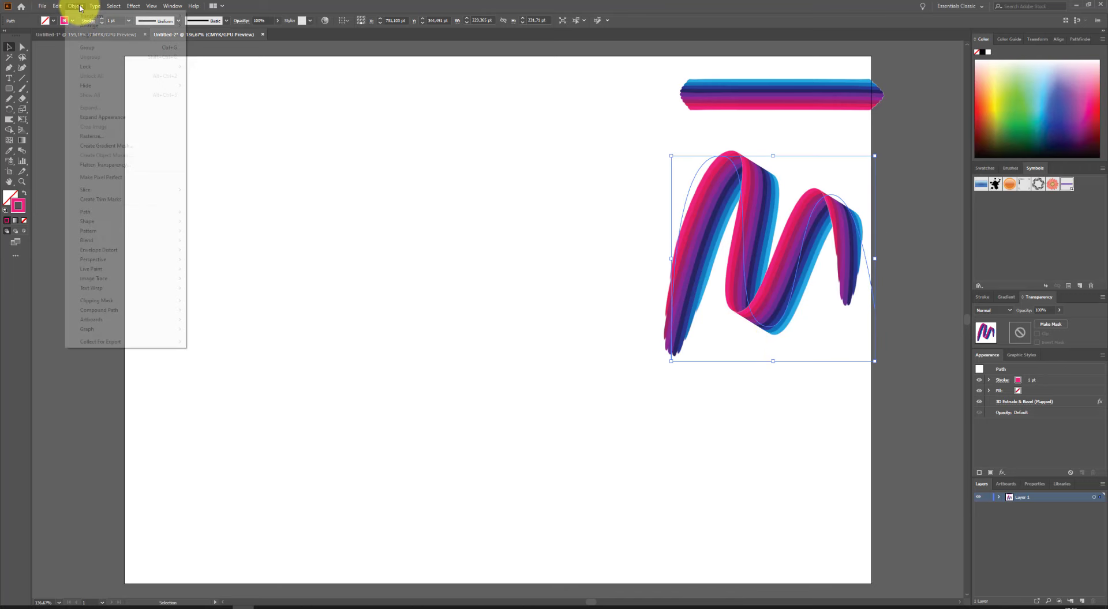
{"action": "left_click", "coordinate": [107, 118]}
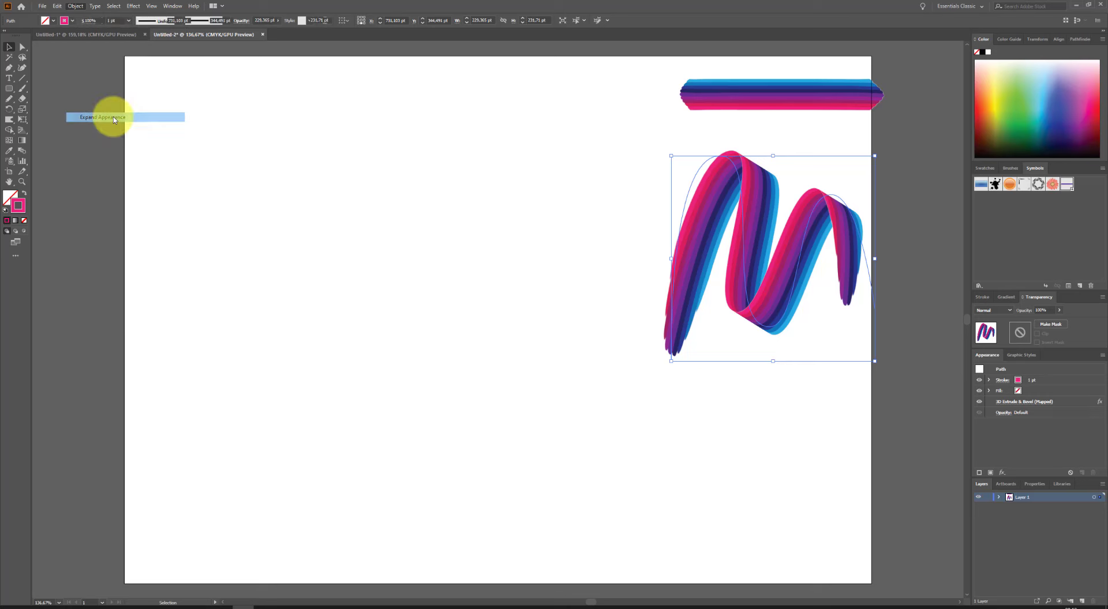
Ungroup the expanded ribbon artwork twice so its pieces are separate
{"action": "right_click", "coordinate": [750, 222]}
{"action": "left_click", "coordinate": [799, 279]}
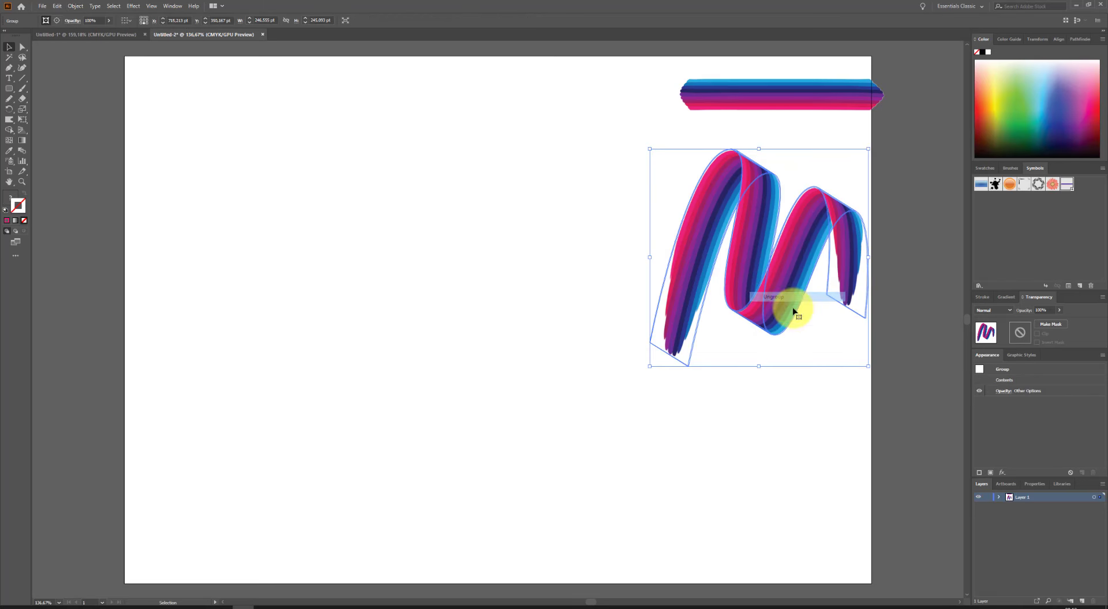
{"action": "left_click", "coordinate": [809, 416]}
{"action": "mouse_move", "coordinate": [793, 256]}
{"action": "left_mouse_down"}
{"action": "mouse_move", "coordinate": [807, 324]}
{"action": "mouse_move", "coordinate": [796, 237]}
{"action": "mouse_move", "coordinate": [864, 291]}
{"action": "left_mouse_up"}
{"action": "right_click", "coordinate": [786, 240]}
{"action": "left_click", "coordinate": [816, 315]}
{"action": "left_click", "coordinate": [811, 385]}
Test-move two ribbon pieces to check separation, then undo both moves
{"action": "left_click_drag", "start_coordinate": [787, 286], "coordinate": [773, 342]}
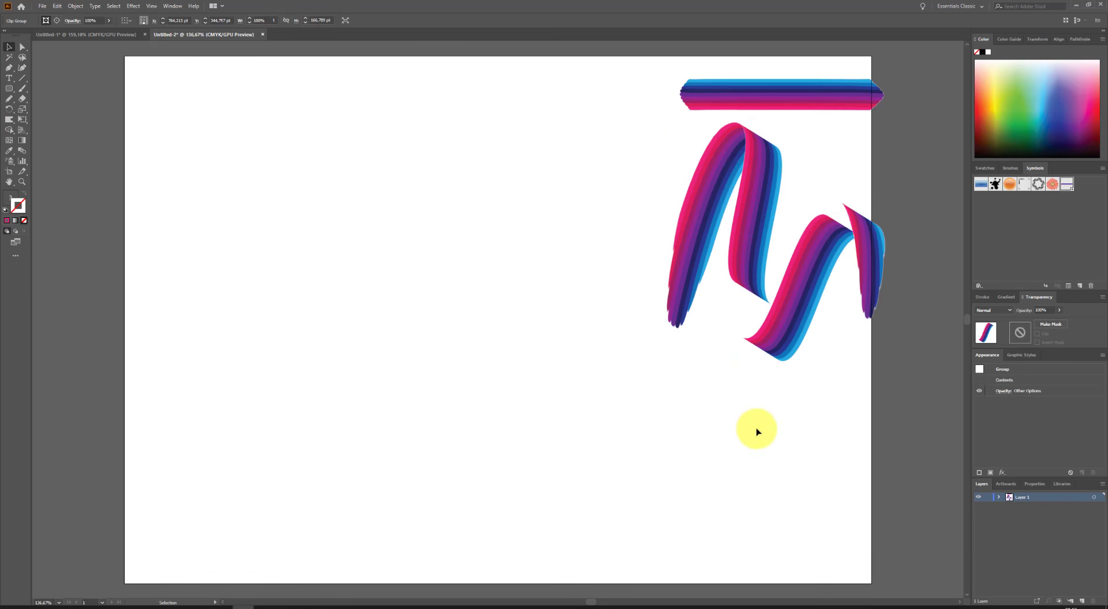
{"action": "left_click", "coordinate": [855, 412]}
{"action": "key", "text": "ctrl+z"}
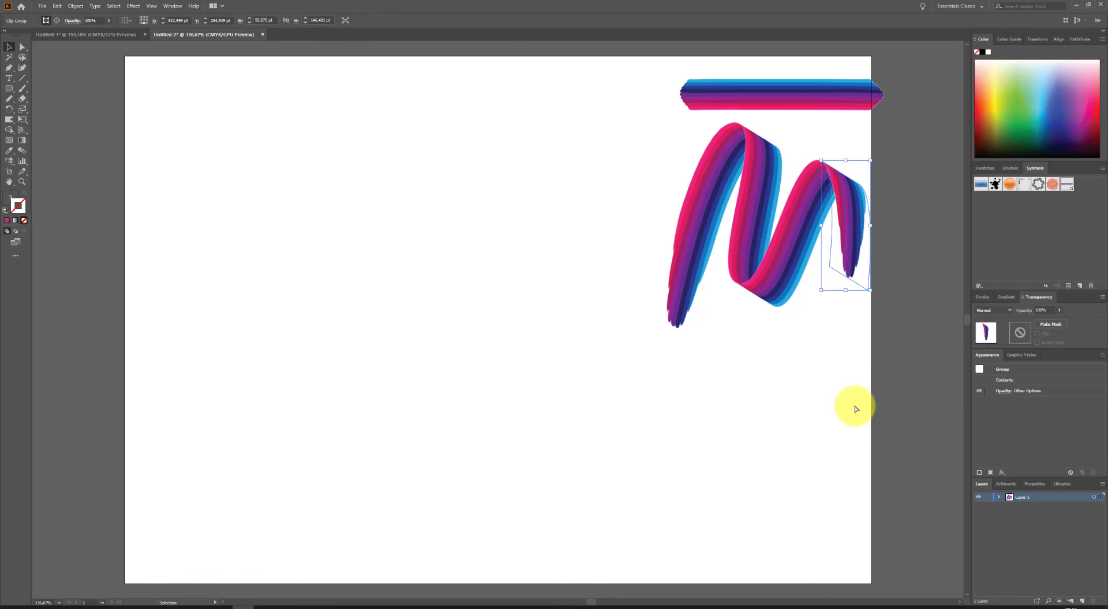
{"action": "key", "text": "ctrl+z"}
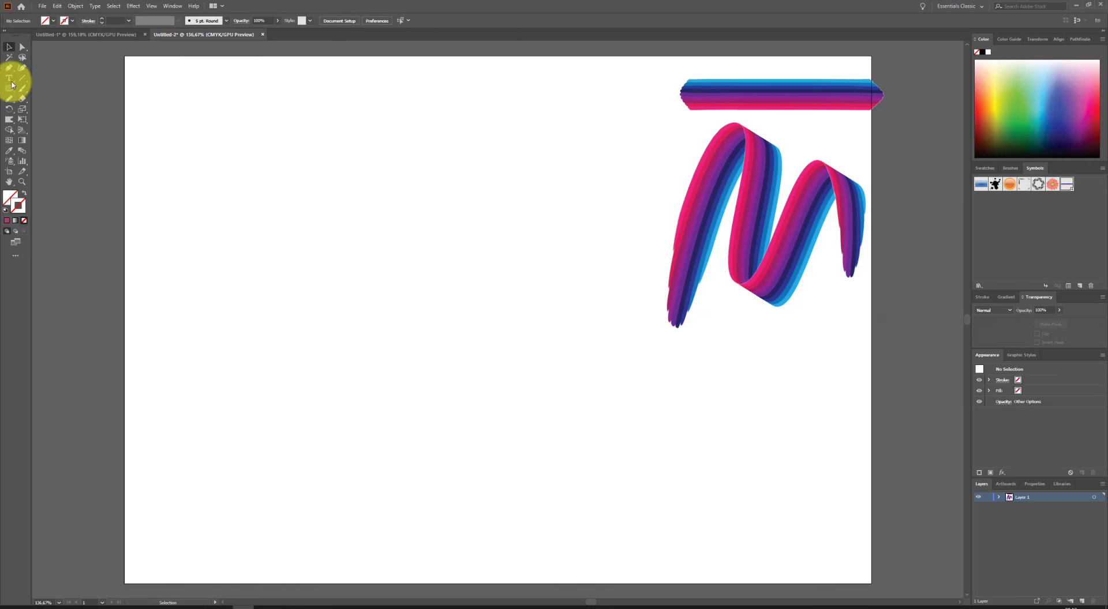
Draw a five-point pink-stroked zigzag path left of the page centre
{"action": "left_click", "coordinate": [9, 69]}
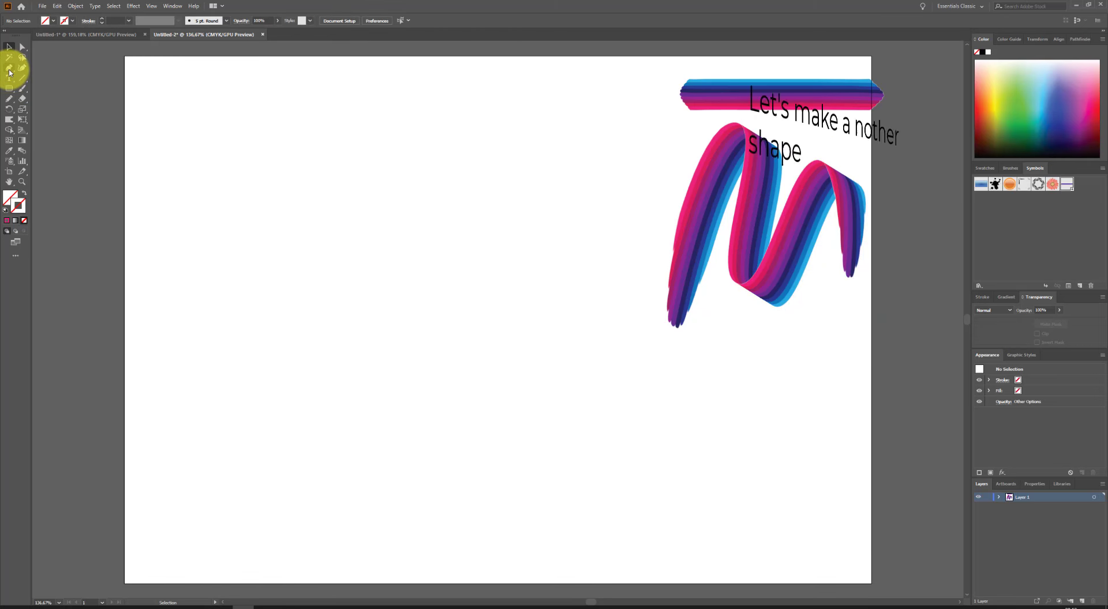
{"action": "left_click", "coordinate": [6, 221]}
{"action": "left_click", "coordinate": [436, 154]}
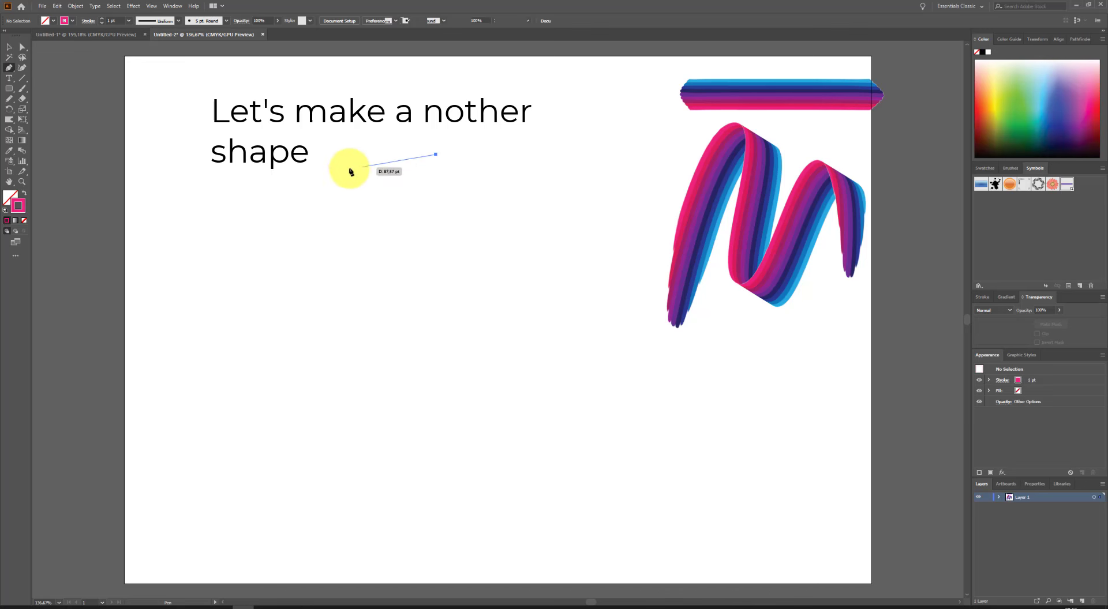
{"action": "left_click", "coordinate": [300, 170]}
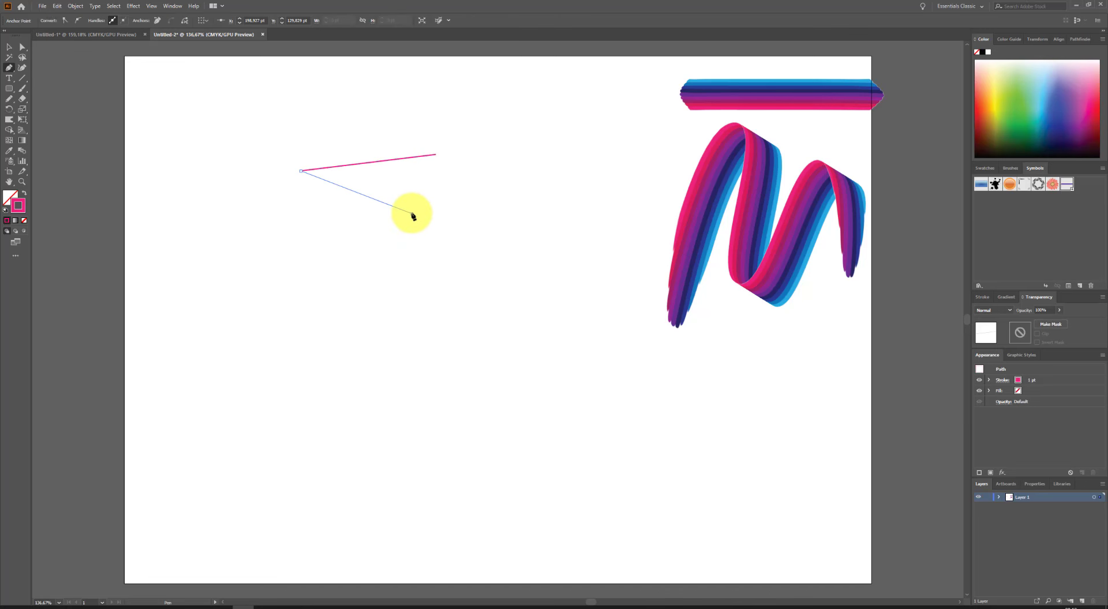
{"action": "left_click", "coordinate": [410, 214]}
{"action": "left_click", "coordinate": [351, 290]}
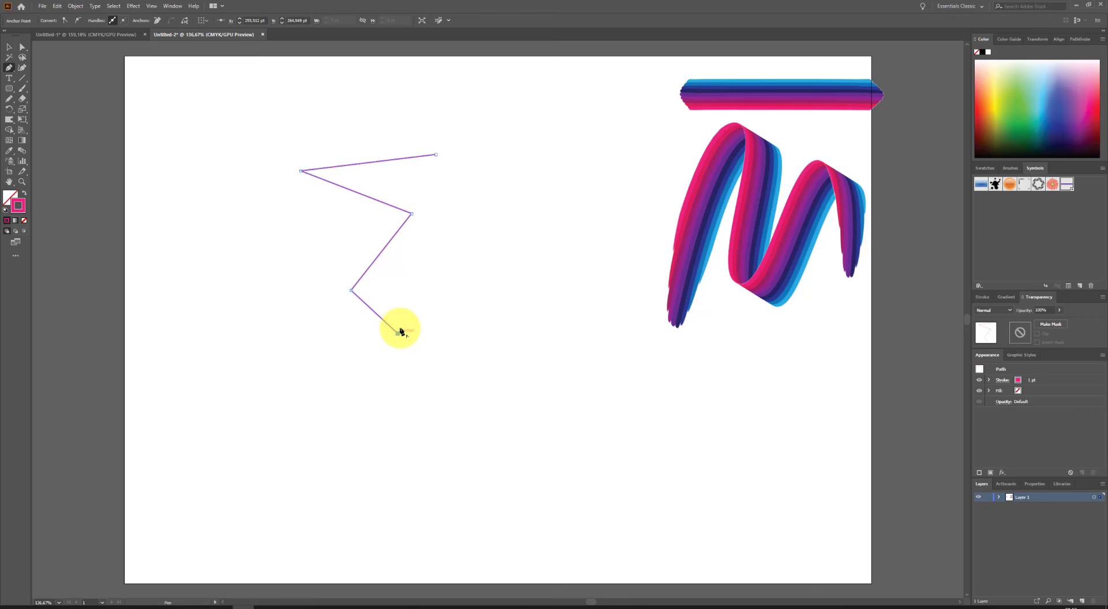
{"action": "left_click", "coordinate": [398, 333]}
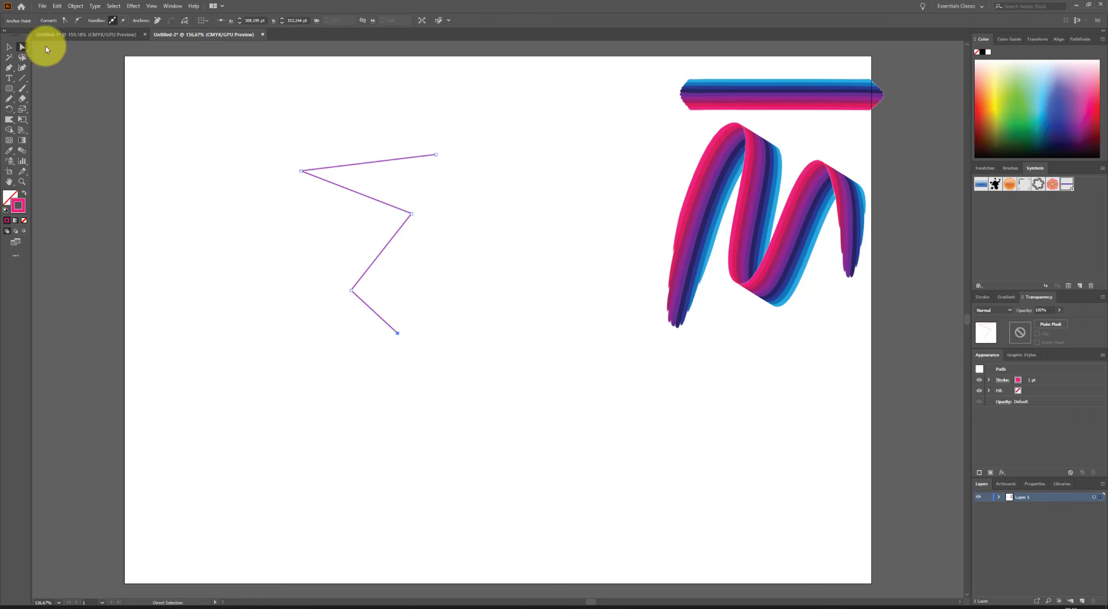
Convert the zigzag's three corner anchors to smooth points and shift the wave slightly down-left
{"action": "left_click_drag", "start_coordinate": [280, 149], "coordinate": [325, 199]}
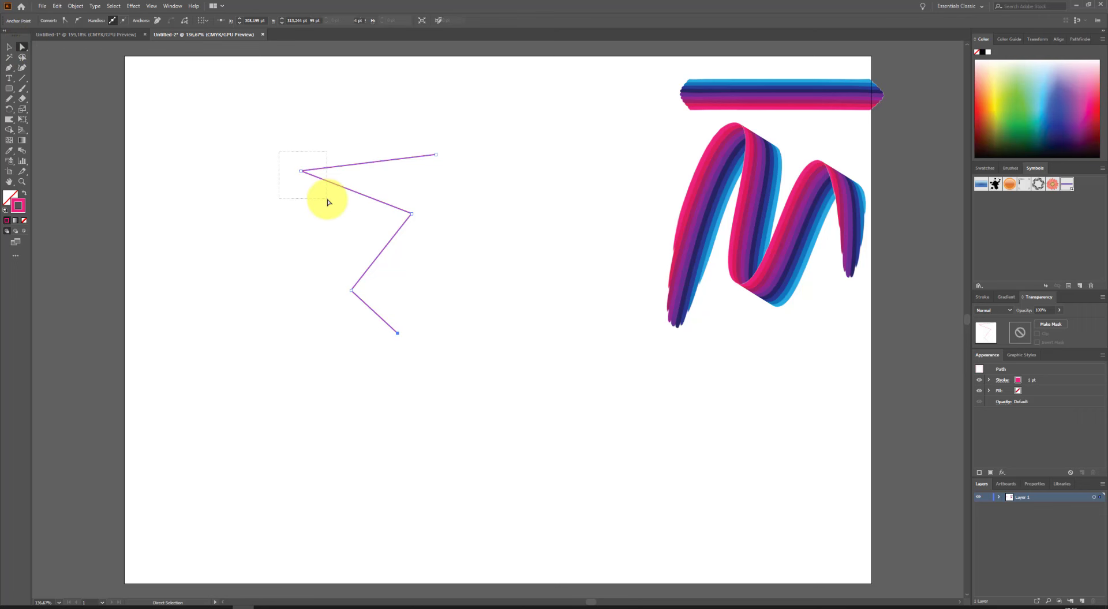
{"action": "left_click", "coordinate": [78, 21]}
{"action": "left_click_drag", "start_coordinate": [333, 278], "coordinate": [364, 310]}
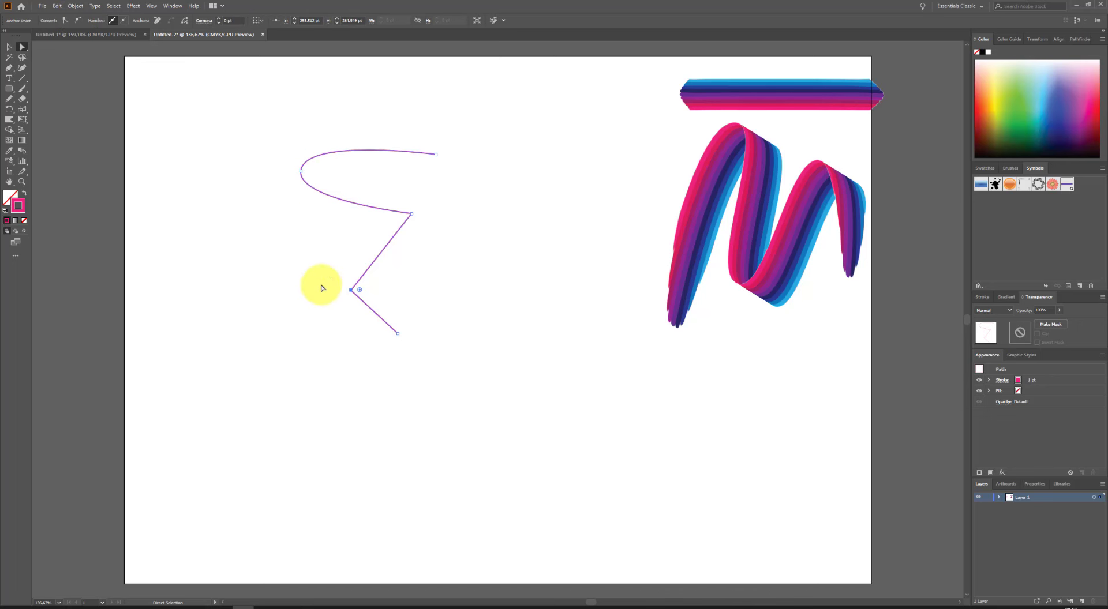
{"action": "left_click", "coordinate": [79, 21]}
{"action": "left_click_drag", "start_coordinate": [423, 195], "coordinate": [395, 245]}
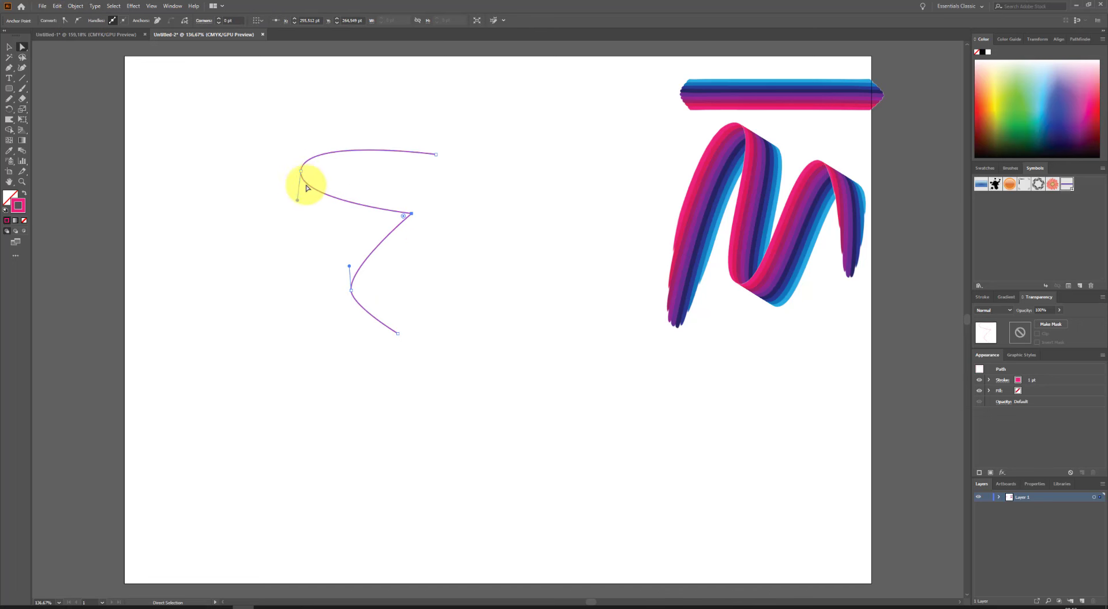
{"action": "left_click", "coordinate": [79, 21]}
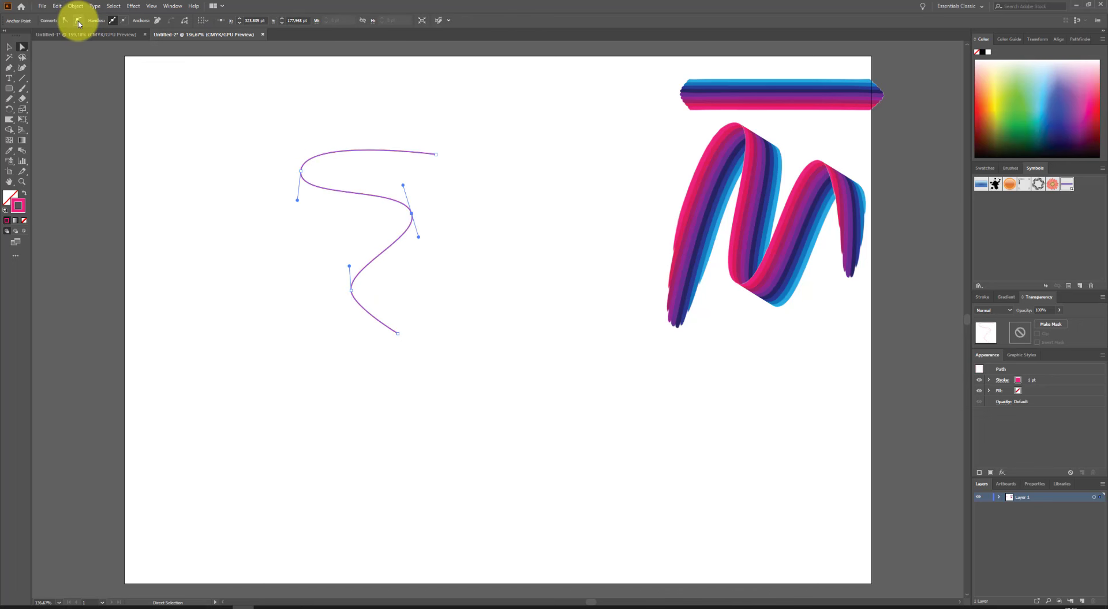
{"action": "left_click", "coordinate": [7, 49]}
{"action": "left_click", "coordinate": [379, 181]}
{"action": "left_click_drag", "start_coordinate": [390, 153], "coordinate": [376, 188]}
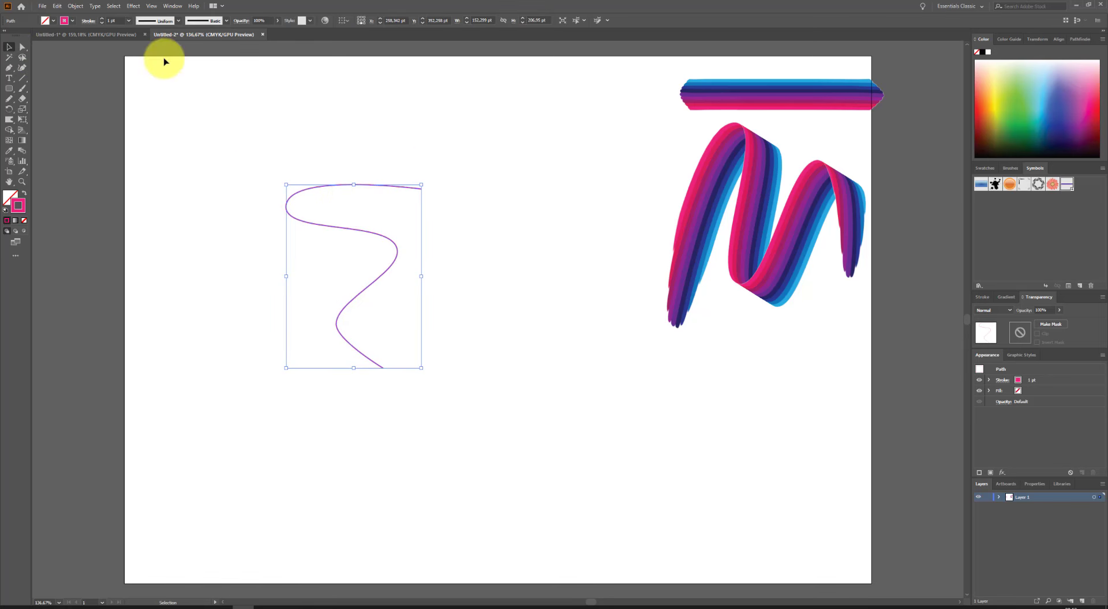
Apply 3D Extrude & Bevel to the wave with Preview on and a tilted rotation
{"action": "left_click", "coordinate": [134, 5]}
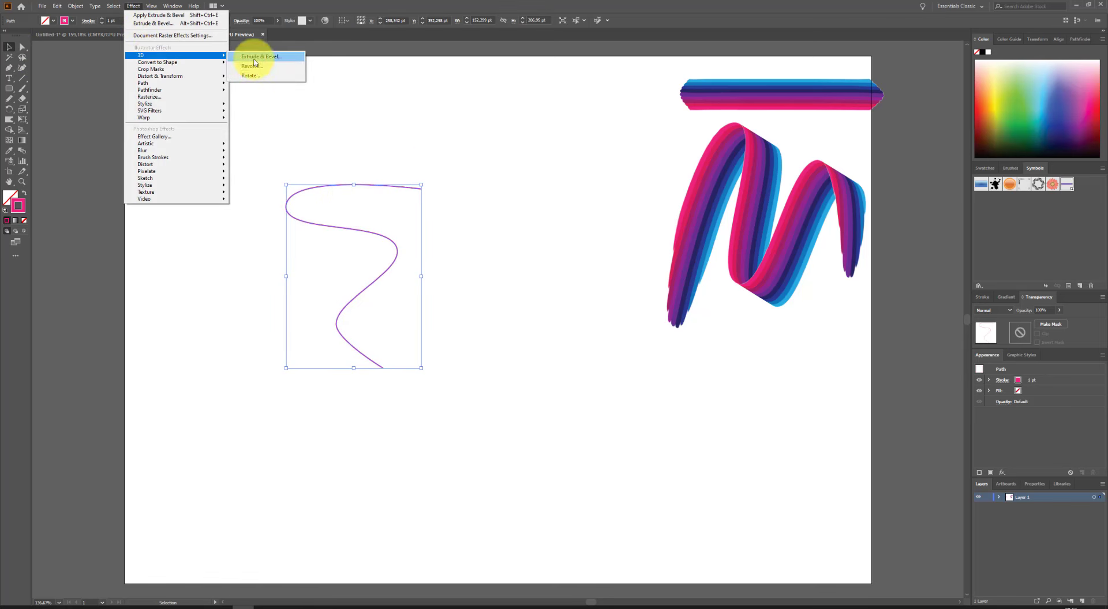
{"action": "left_click", "coordinate": [254, 60]}
{"action": "left_click_drag", "start_coordinate": [756, 219], "coordinate": [739, 218]}
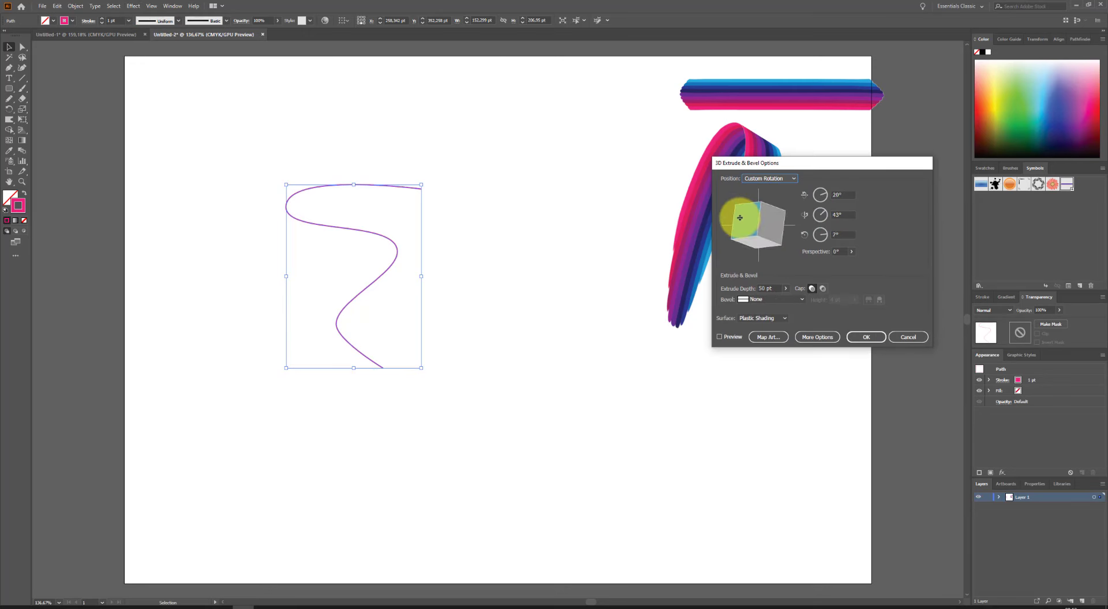
{"action": "left_click", "coordinate": [720, 336]}
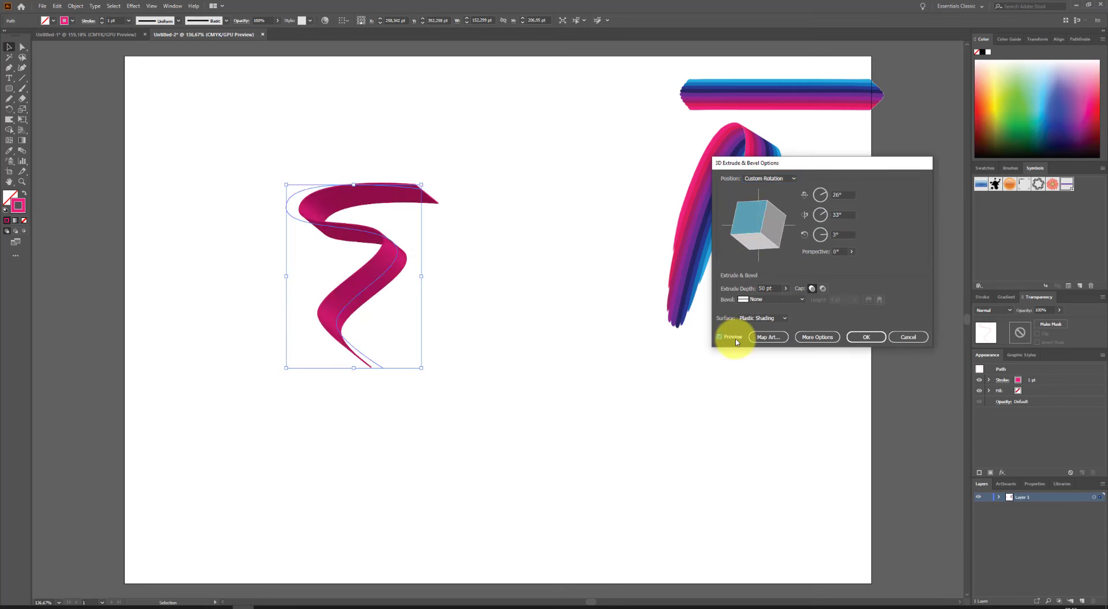
{"action": "mouse_move", "coordinate": [750, 215]}
{"action": "left_mouse_down"}
{"action": "mouse_move", "coordinate": [770, 254]}
{"action": "mouse_move", "coordinate": [766, 245]}
{"action": "left_mouse_up"}
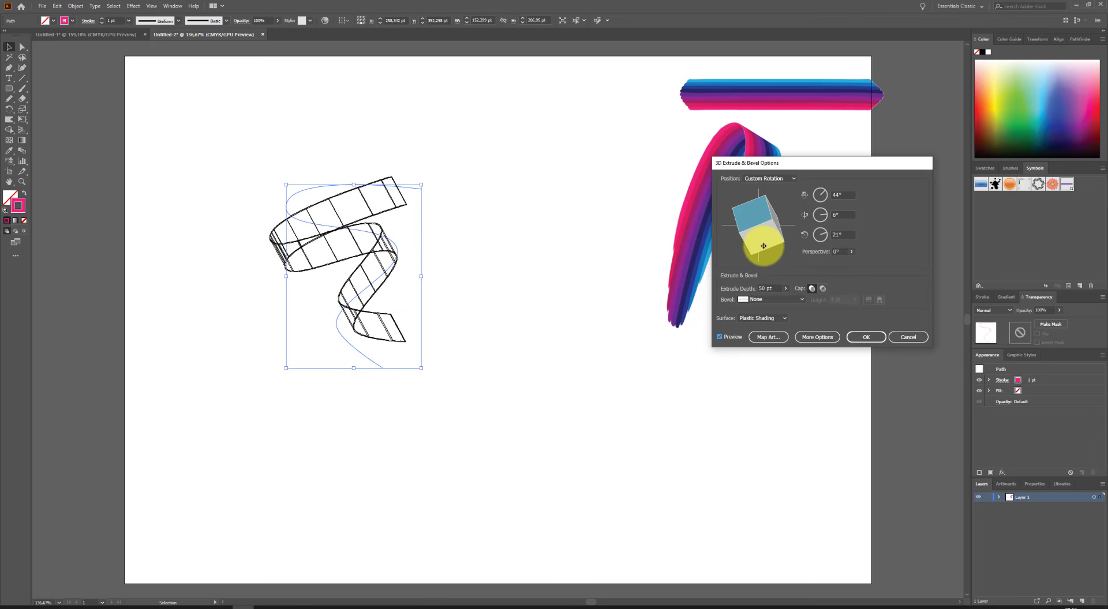
{"action": "left_click_drag", "start_coordinate": [765, 242], "coordinate": [764, 210]}
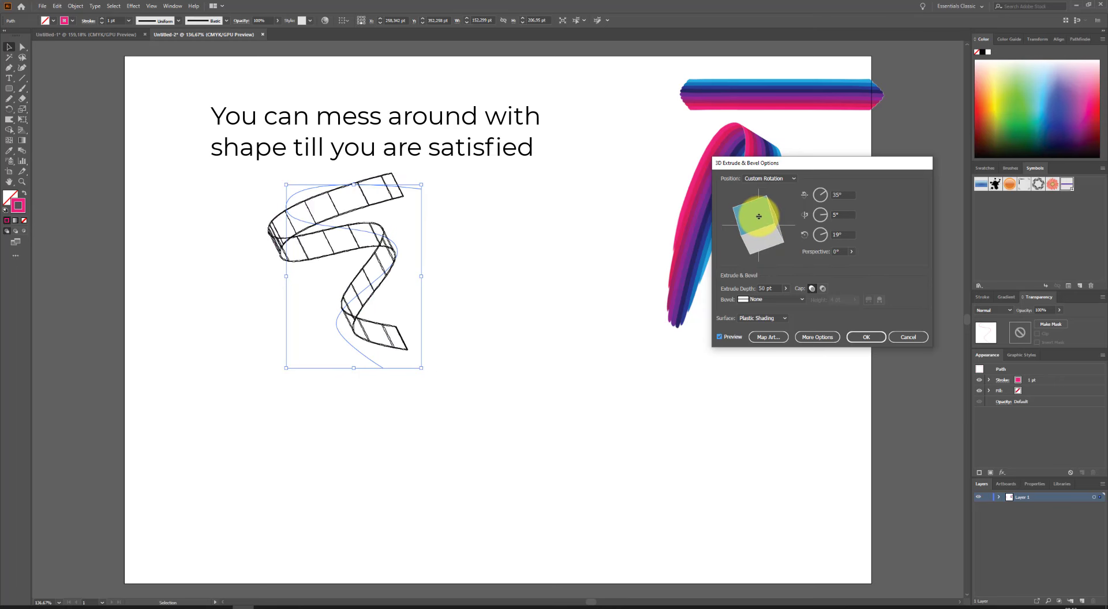
Set the extrude depth to 70 pt, turn the cap off, and fine-tune the rotation
{"action": "left_click", "coordinate": [740, 286]}
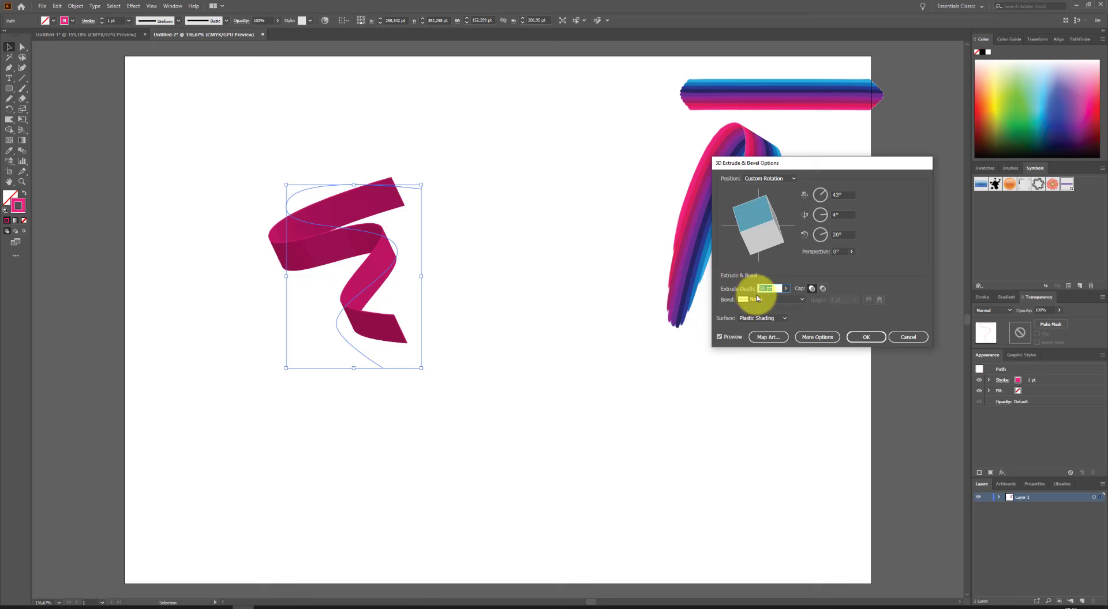
{"action": "type", "text": "0"}
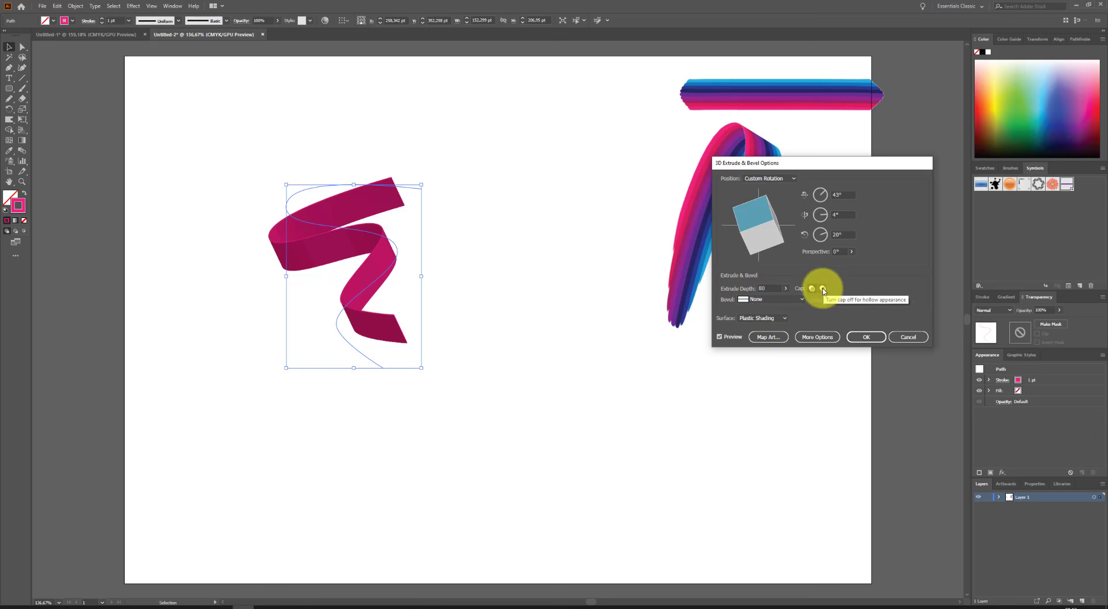
{"action": "left_click", "coordinate": [823, 290]}
{"action": "left_click_drag", "start_coordinate": [766, 233], "coordinate": [775, 242]}
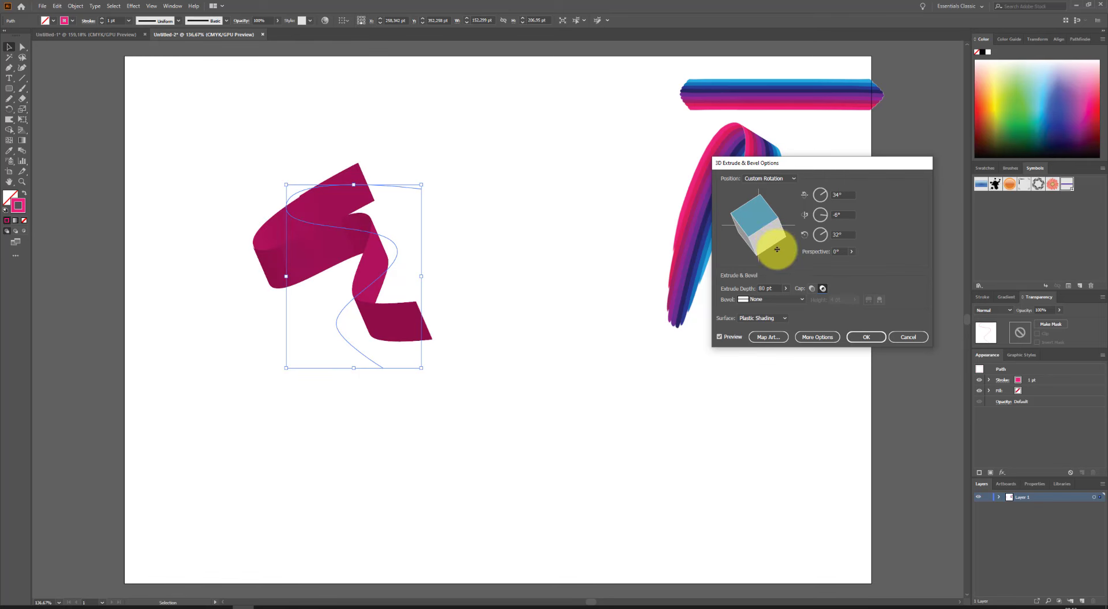
{"action": "double_click", "coordinate": [773, 288]}
{"action": "type", "text": "0"}
{"action": "key", "text": "Tab"}
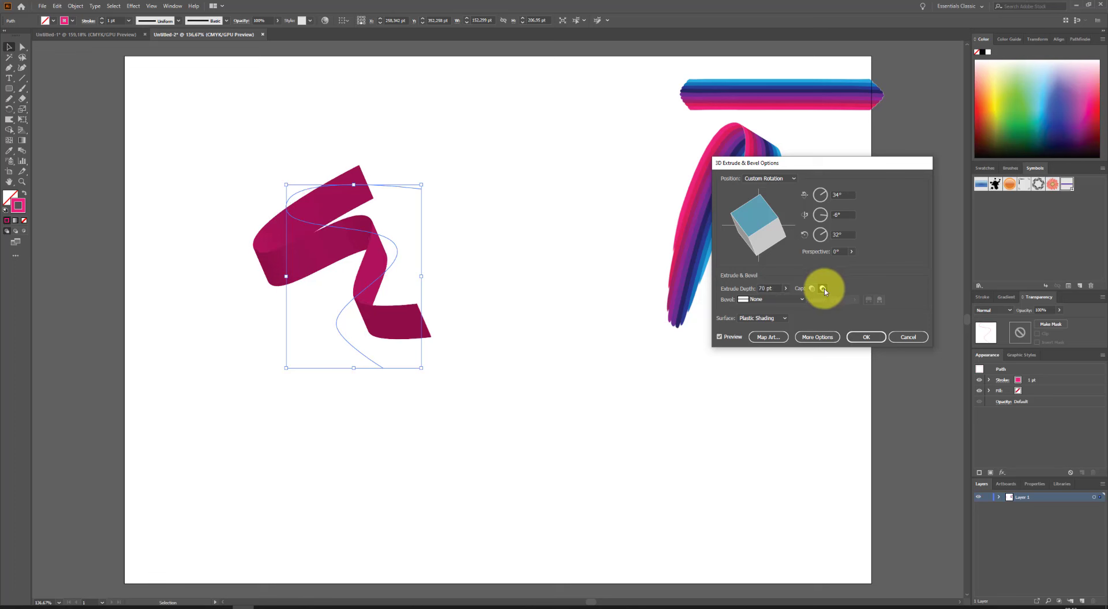
{"action": "mouse_move", "coordinate": [759, 222]}
{"action": "left_mouse_down"}
{"action": "mouse_move", "coordinate": [766, 209]}
{"action": "mouse_move", "coordinate": [742, 229]}
{"action": "mouse_move", "coordinate": [753, 218]}
{"action": "left_mouse_up"}
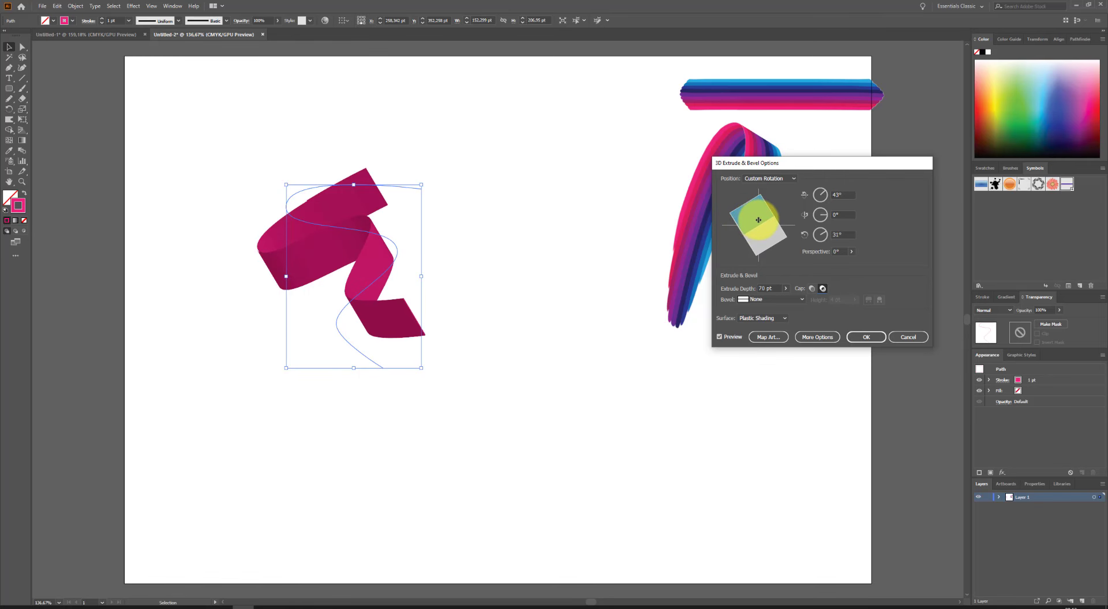
{"action": "left_click", "coordinate": [777, 341]}
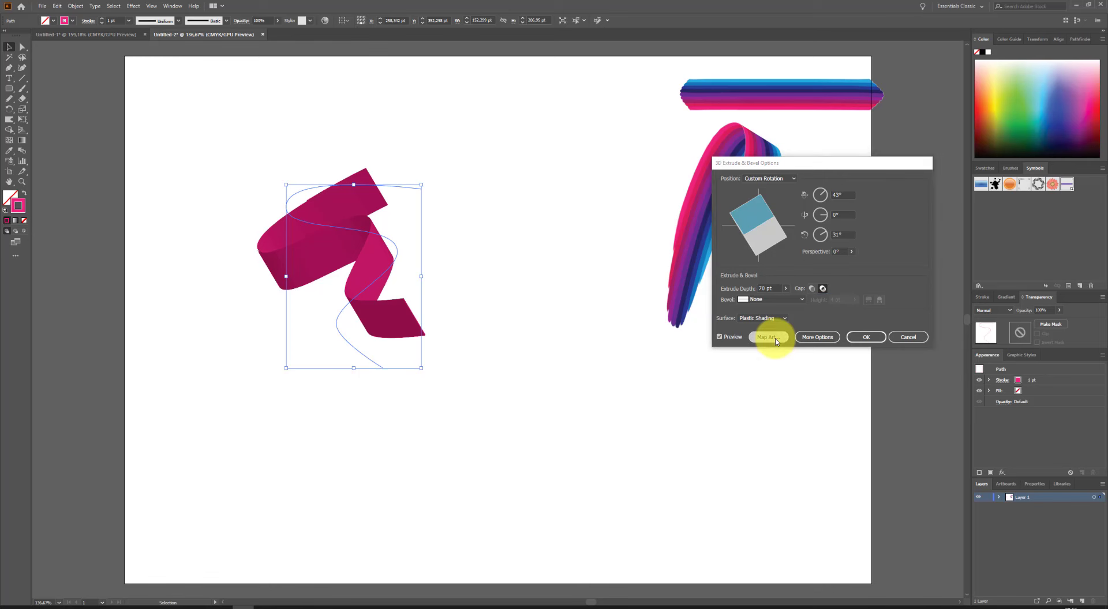
Map New Symbol onto surface 3 of 5, Scale to Fit with Invisible Geometry, and apply the 3D effect
{"action": "left_click", "coordinate": [895, 179]}
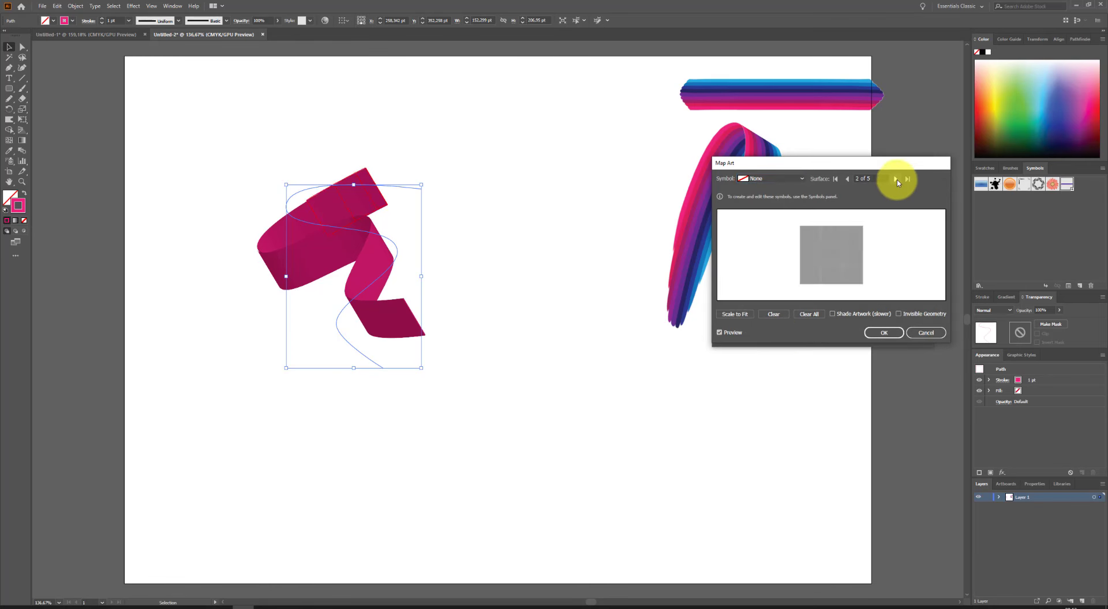
{"action": "left_click", "coordinate": [895, 179]}
{"action": "left_click", "coordinate": [781, 178]}
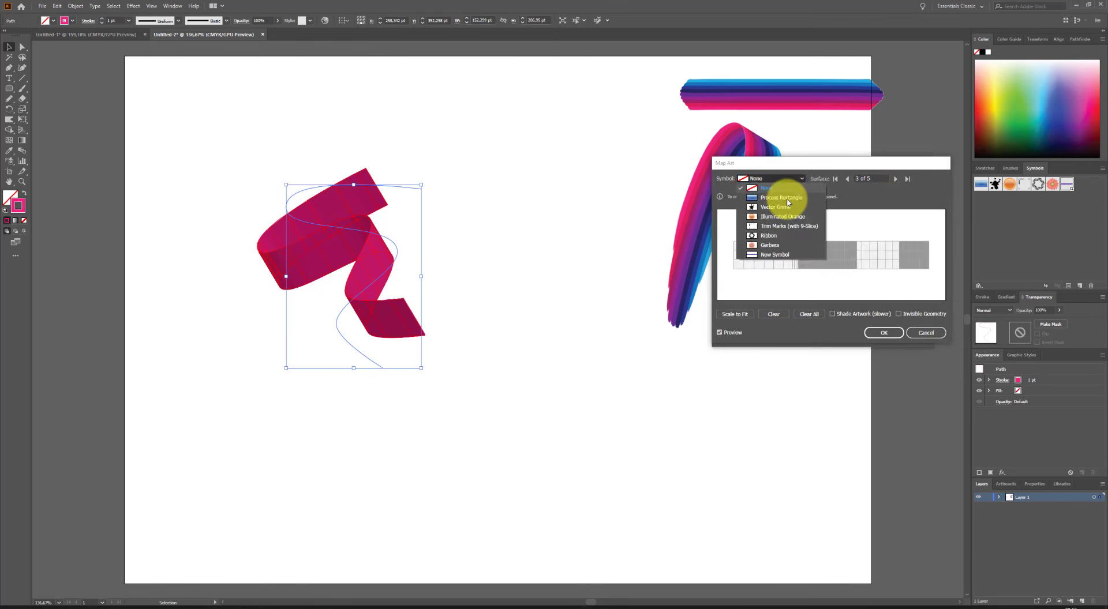
{"action": "left_click", "coordinate": [774, 256]}
{"action": "left_click", "coordinate": [747, 314]}
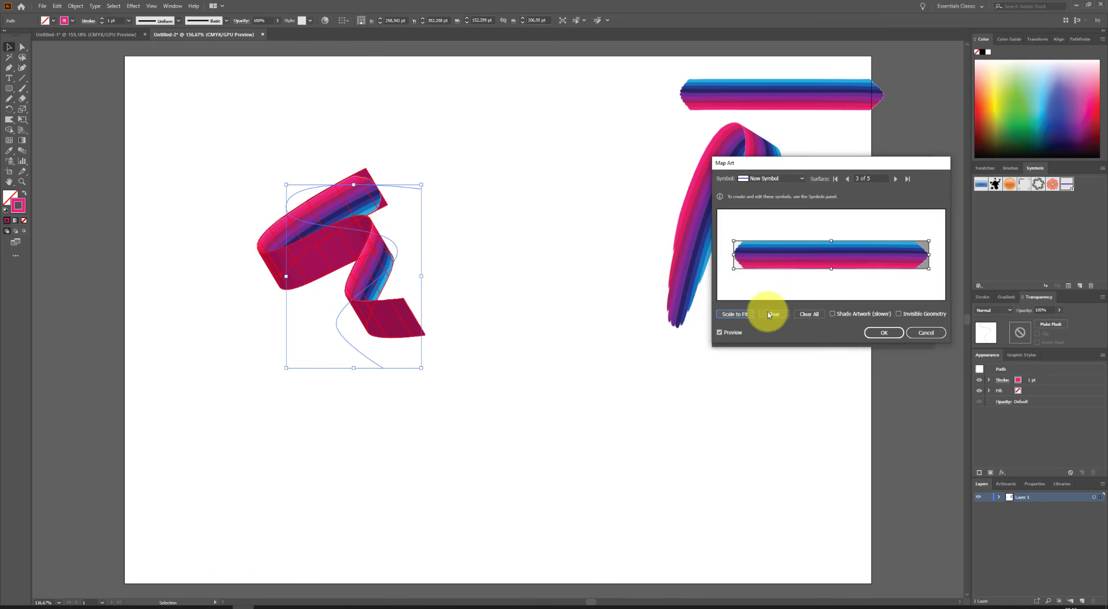
{"action": "left_click", "coordinate": [905, 314]}
{"action": "left_click", "coordinate": [892, 334]}
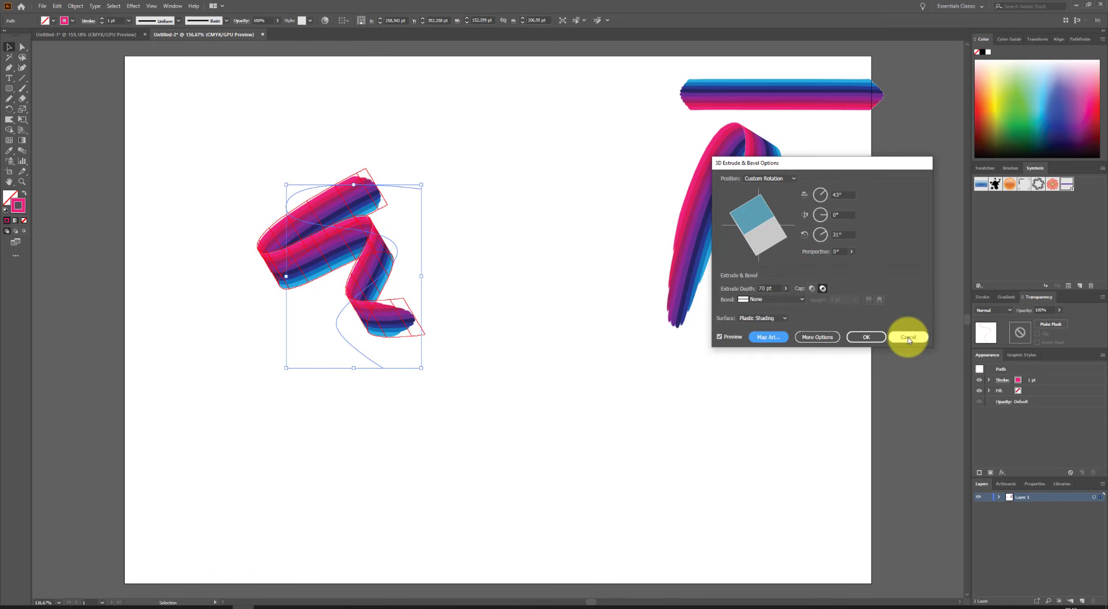
{"action": "left_click", "coordinate": [883, 340]}
{"action": "left_click", "coordinate": [629, 372]}
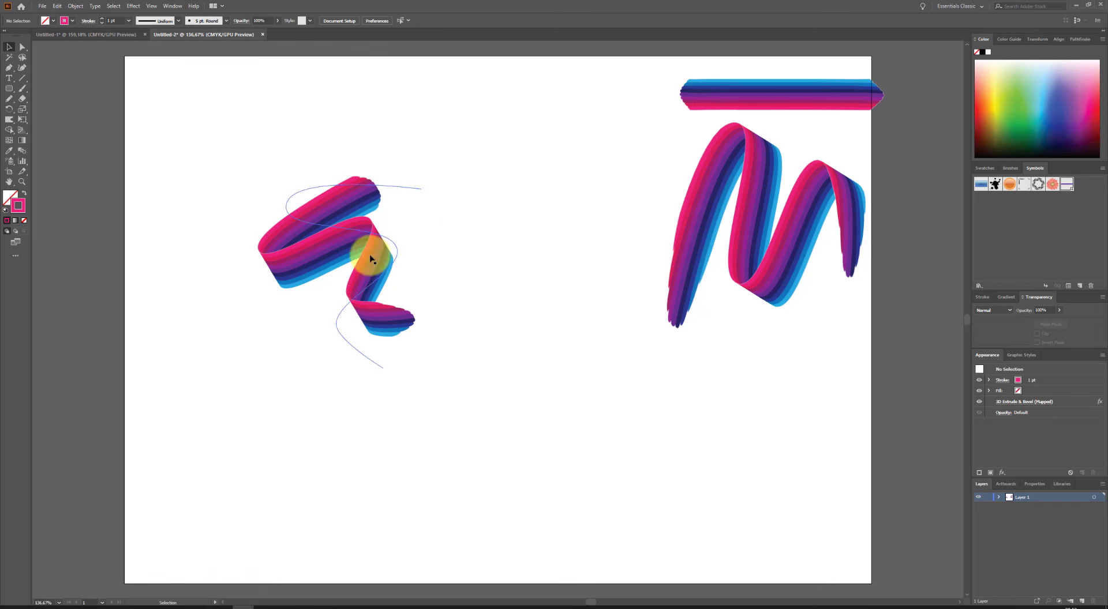
Move the new ribbon right and delete the striped bar at the top
{"action": "mouse_move", "coordinate": [371, 254]}
{"action": "left_mouse_down"}
{"action": "mouse_move", "coordinate": [521, 260]}
{"action": "mouse_move", "coordinate": [456, 224]}
{"action": "left_mouse_up"}
{"action": "left_click", "coordinate": [571, 374]}
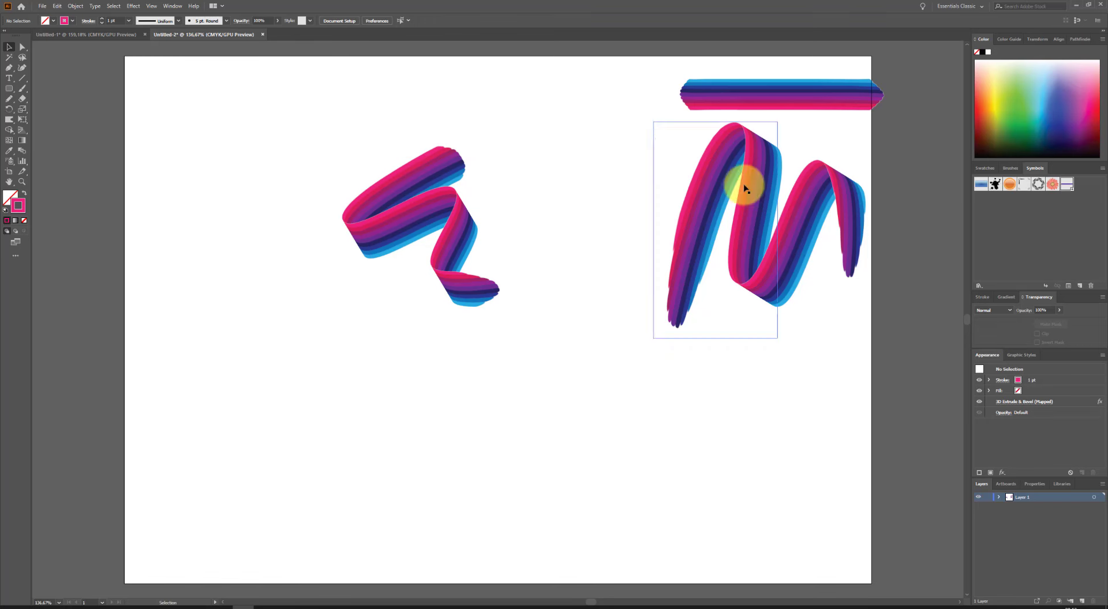
{"action": "left_click", "coordinate": [788, 99]}
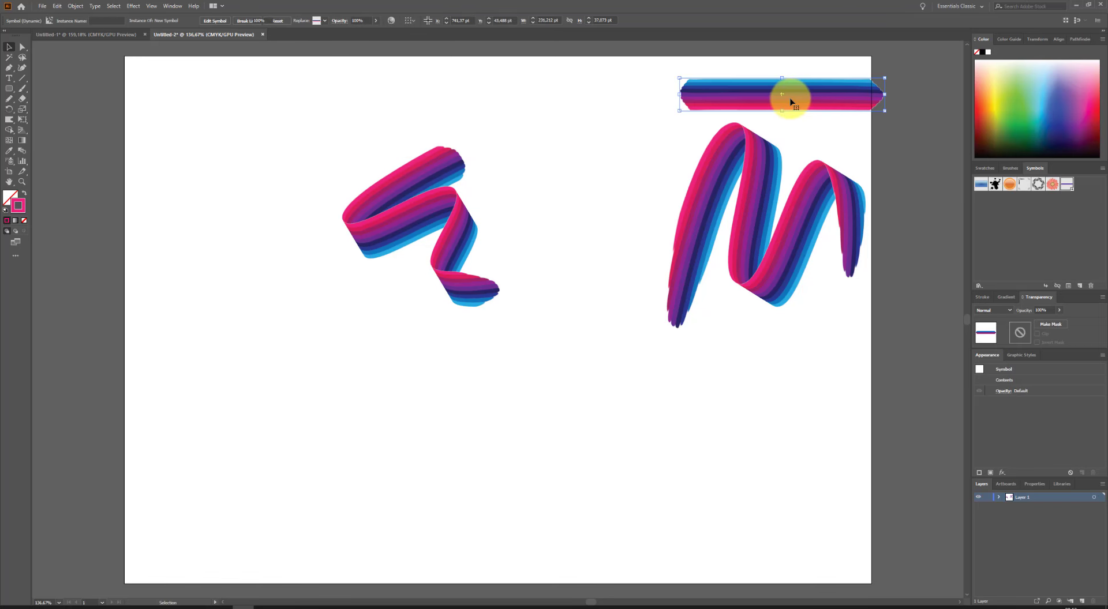
{"action": "key", "text": "Delete"}
Shift the ribbon down-left, enlarge it slightly, and expand its appearance
{"action": "left_click_drag", "start_coordinate": [478, 239], "coordinate": [452, 277]}
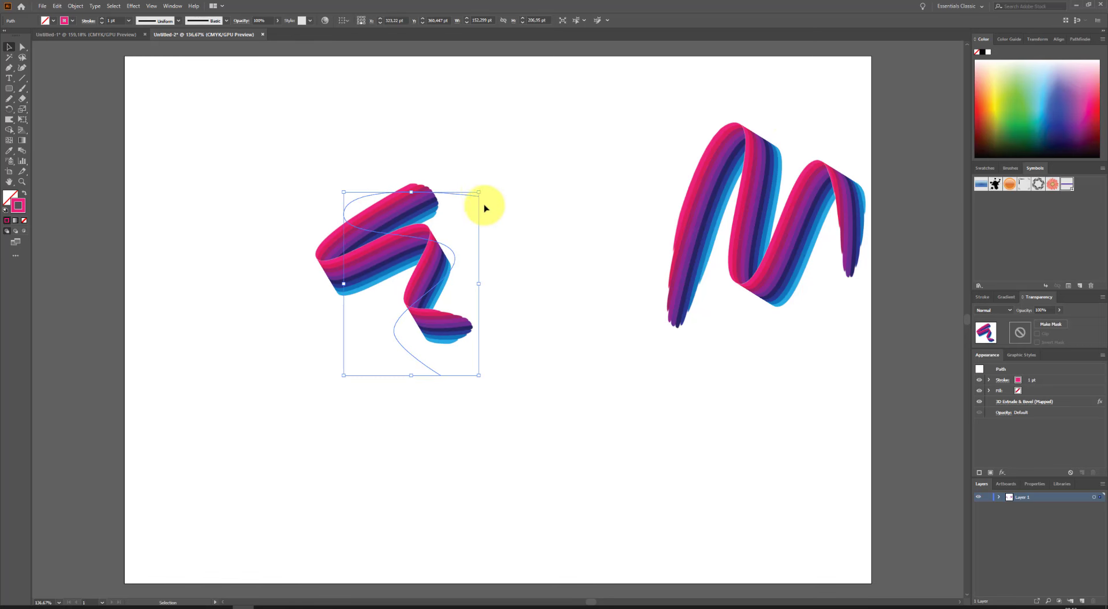
{"action": "left_click_drag", "start_coordinate": [481, 192], "coordinate": [483, 189]}
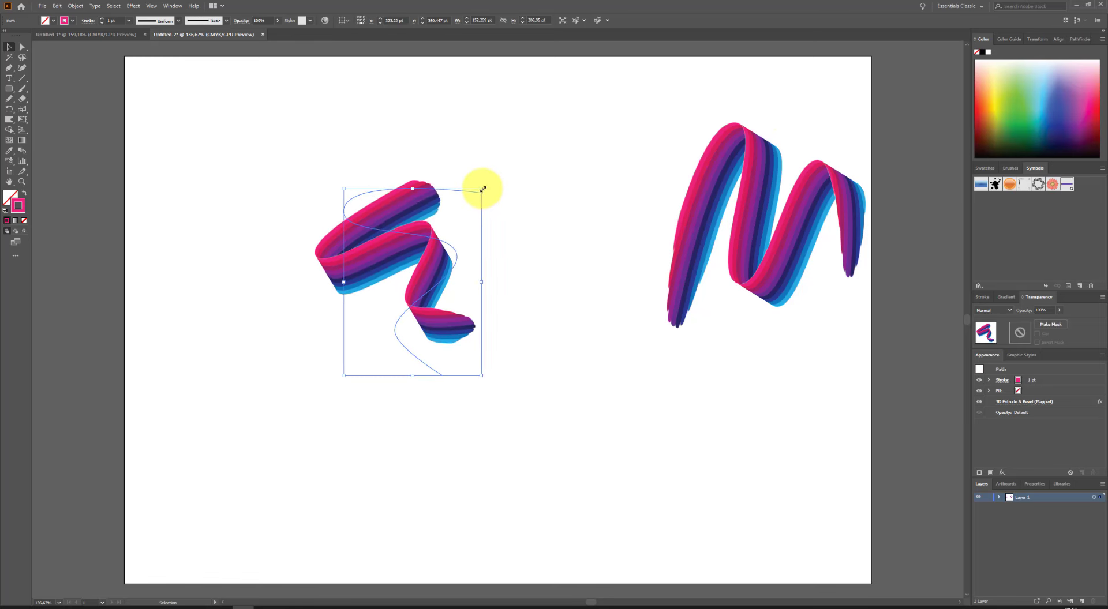
{"action": "left_click", "coordinate": [77, 7]}
{"action": "left_click", "coordinate": [110, 114]}
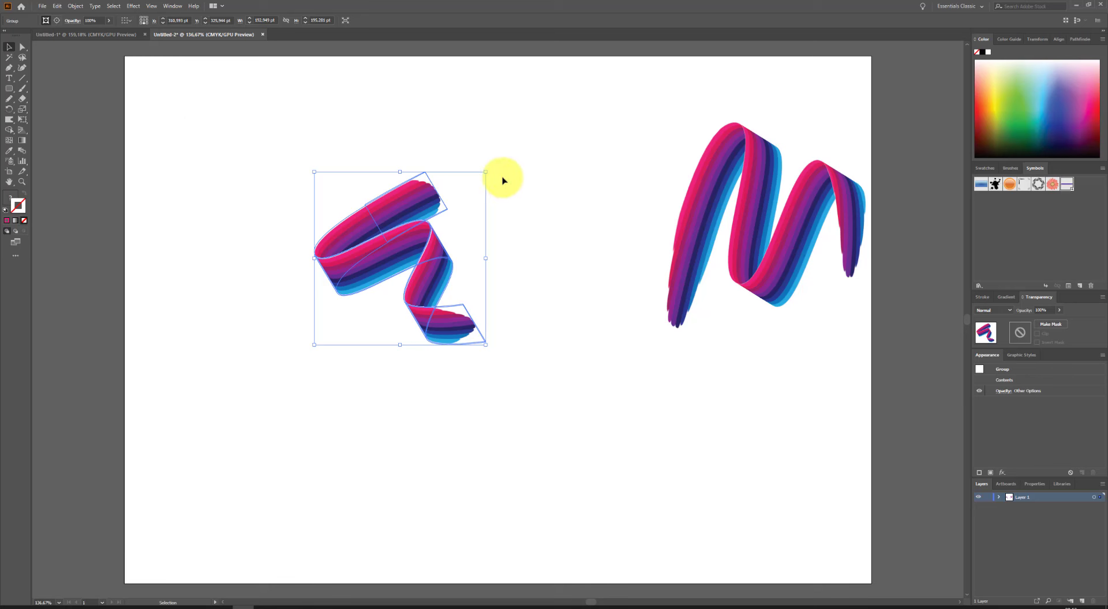
Make a clipping mask from the expanded ribbon and reselect the clipped group
{"action": "right_click", "coordinate": [347, 237]}
{"action": "left_click", "coordinate": [379, 300]}
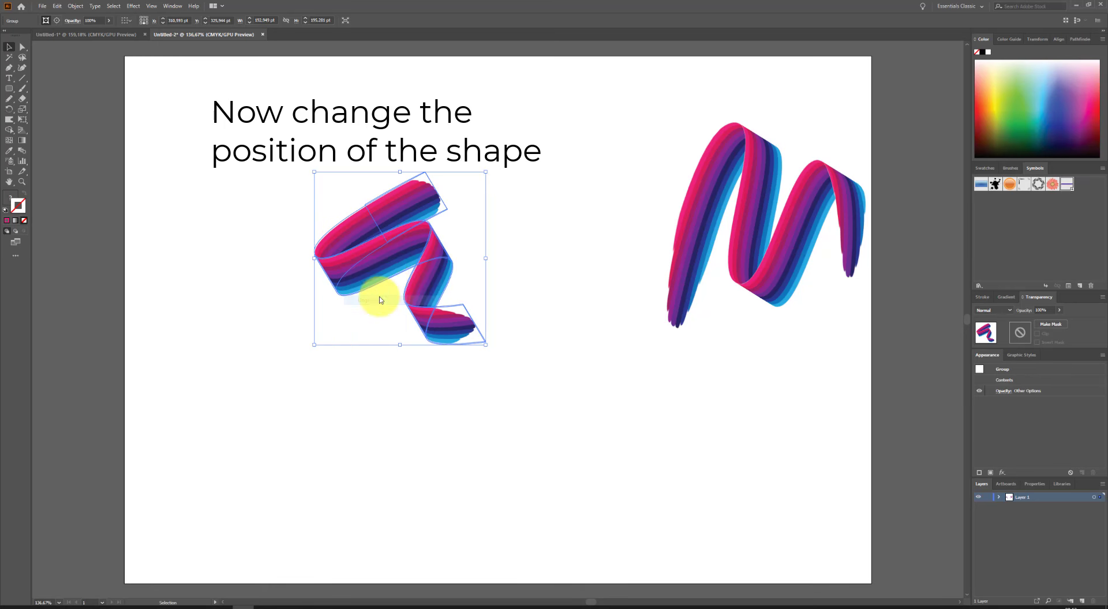
{"action": "right_click", "coordinate": [383, 235]}
{"action": "left_click", "coordinate": [425, 302]}
{"action": "left_click", "coordinate": [532, 306]}
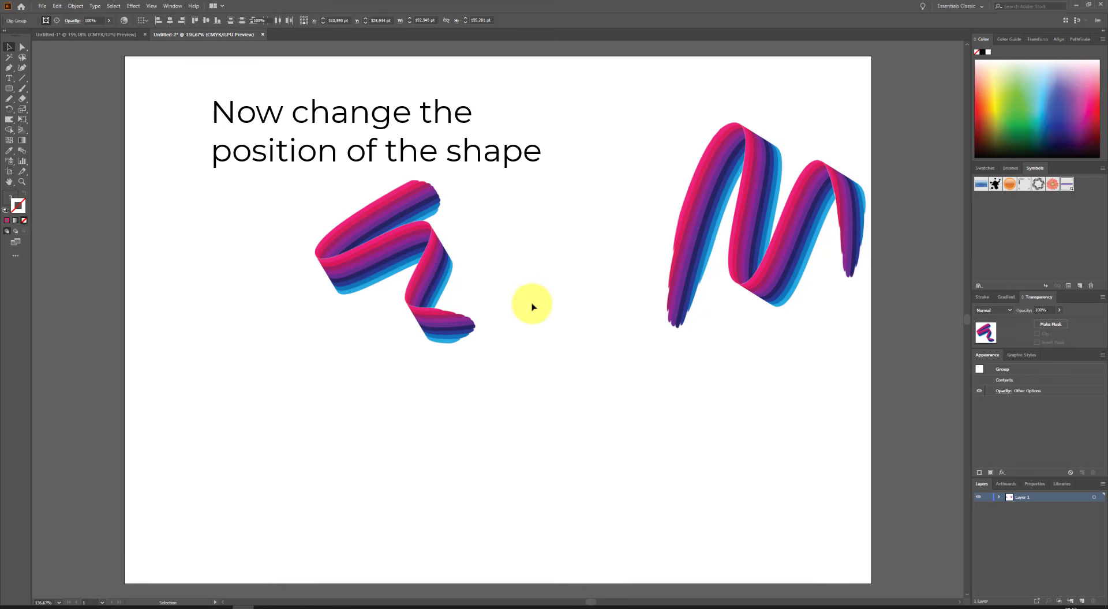
{"action": "left_click", "coordinate": [427, 202]}
Rotate a ribbon piece and send the small end piece to the back
{"action": "left_click_drag", "start_coordinate": [487, 169], "coordinate": [403, 358]}
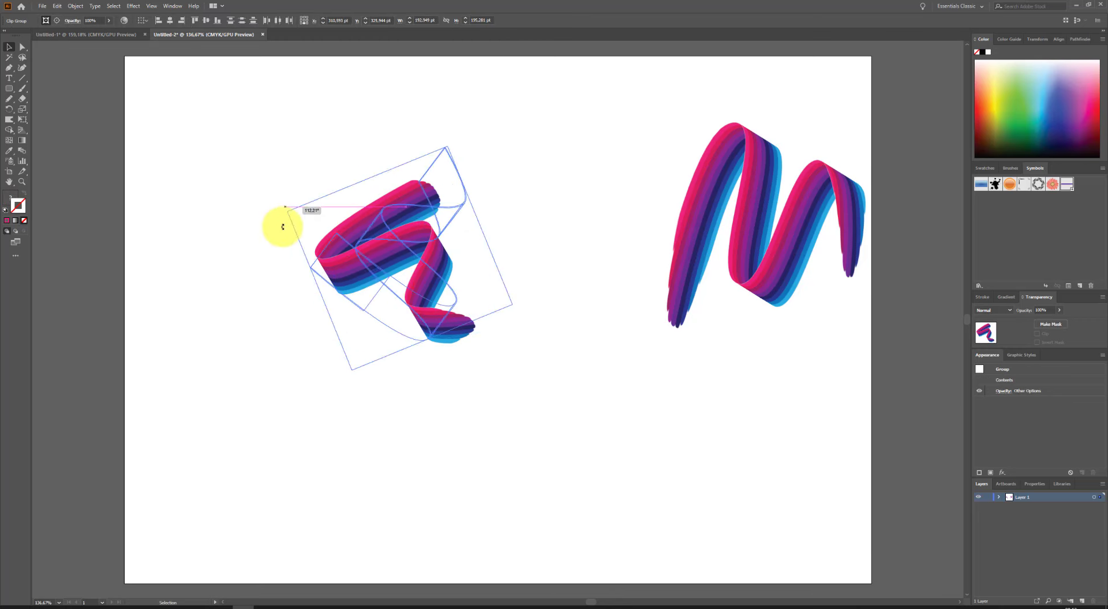
{"action": "left_click", "coordinate": [460, 395]}
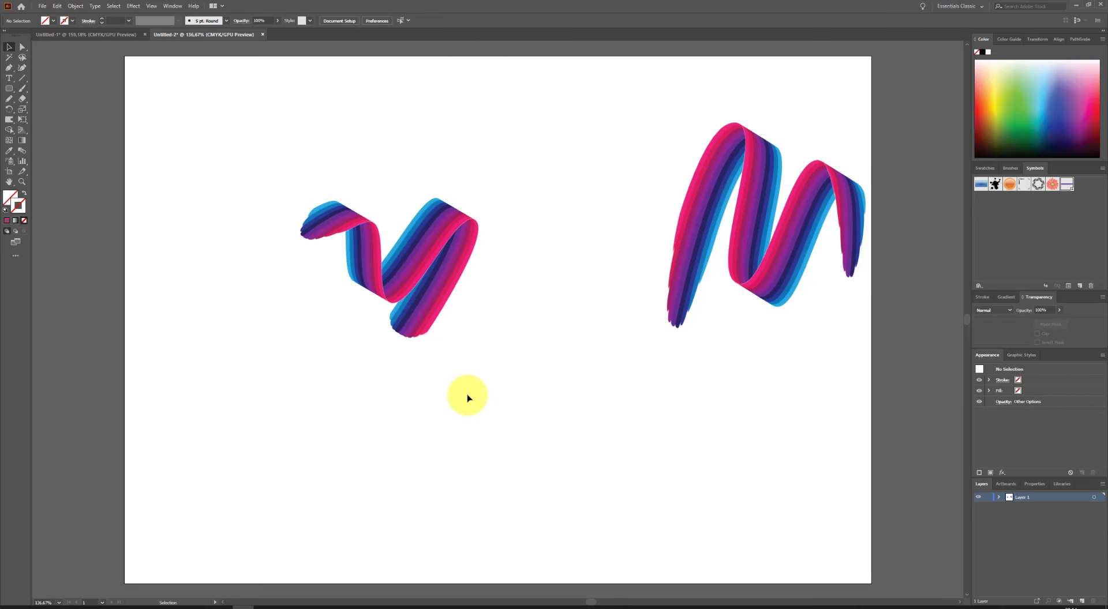
{"action": "left_click", "coordinate": [440, 297]}
{"action": "right_click", "coordinate": [440, 297]}
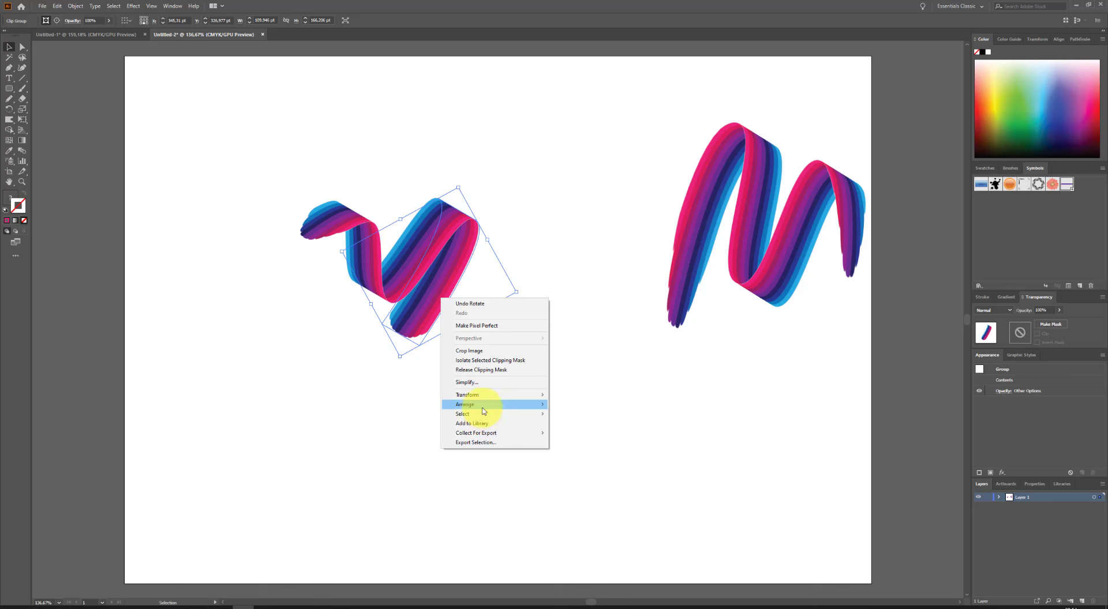
{"action": "left_click", "coordinate": [571, 411]}
{"action": "left_click", "coordinate": [574, 414]}
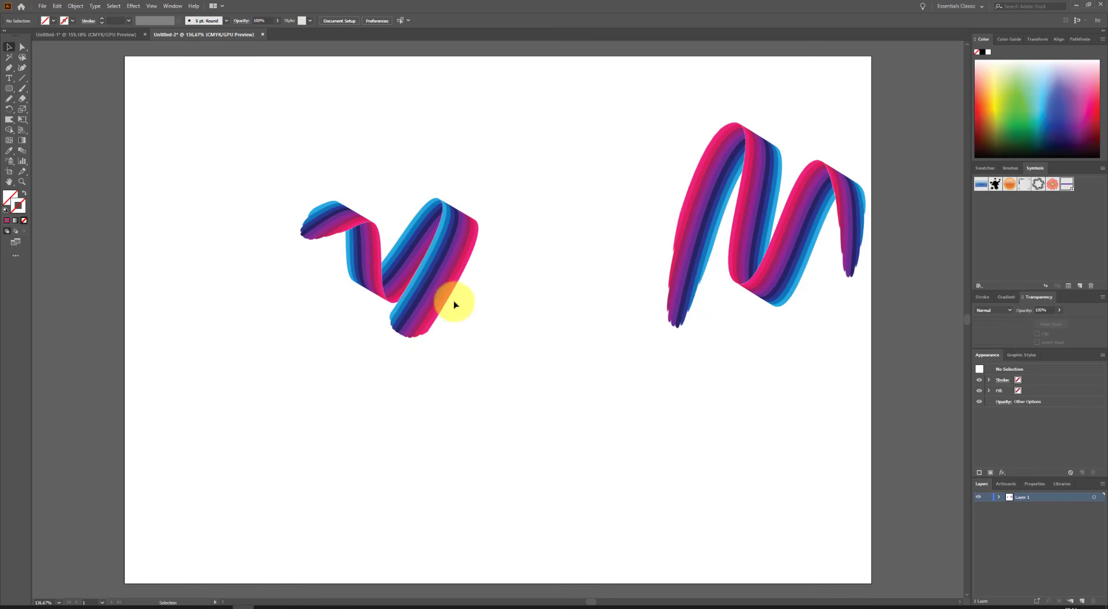
{"action": "right_click", "coordinate": [346, 224]}
{"action": "left_click", "coordinate": [506, 355]}
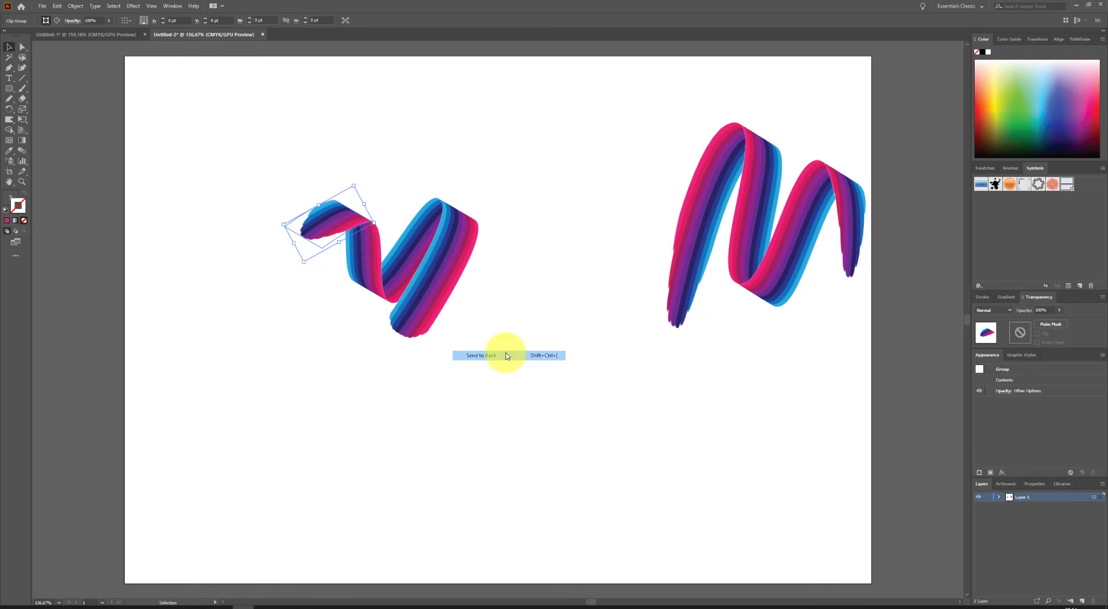
{"action": "left_click", "coordinate": [531, 375]}
Rotate the whole left ribbon group upright and nudge it up and left
{"action": "left_click", "coordinate": [302, 217]}
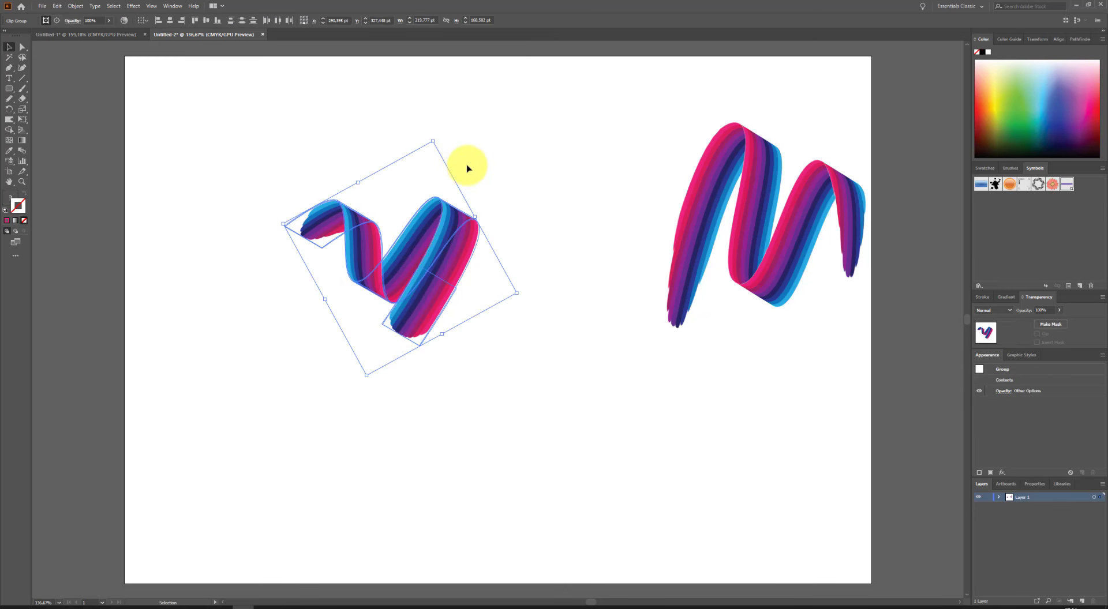
{"action": "left_click_drag", "start_coordinate": [433, 136], "coordinate": [340, 340]}
{"action": "left_click", "coordinate": [407, 422]}
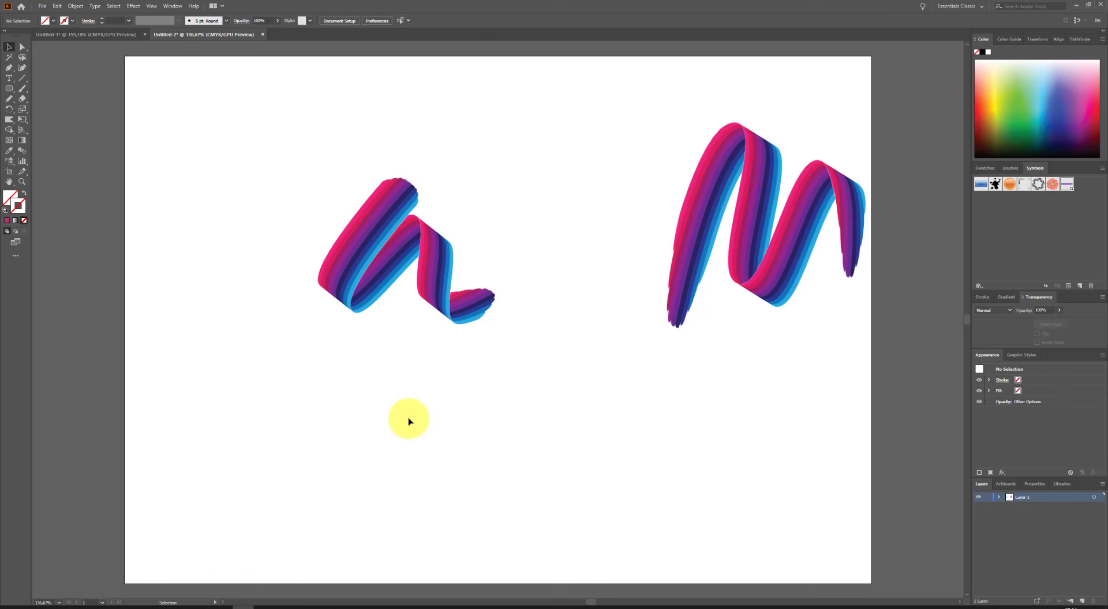
{"action": "left_click", "coordinate": [395, 208]}
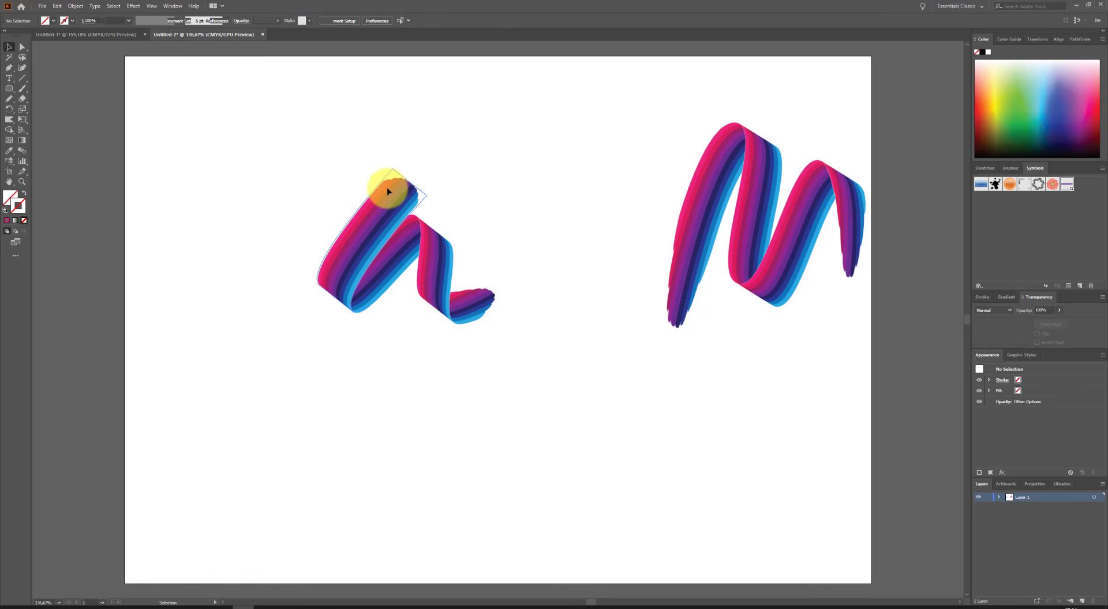
{"action": "left_click_drag", "start_coordinate": [415, 161], "coordinate": [400, 156]}
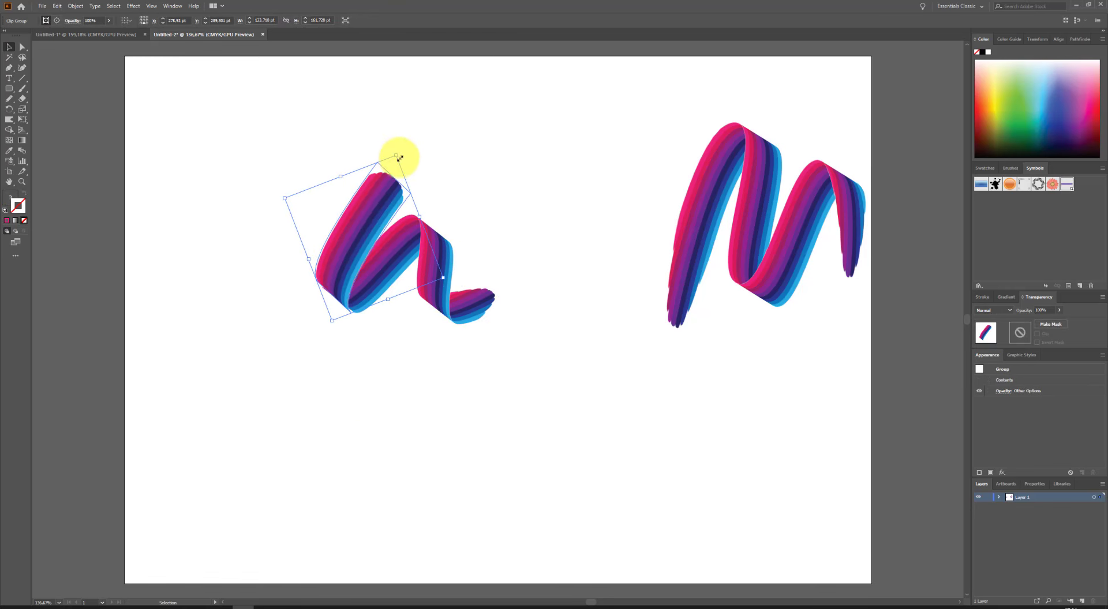
{"action": "left_click", "coordinate": [475, 168]}
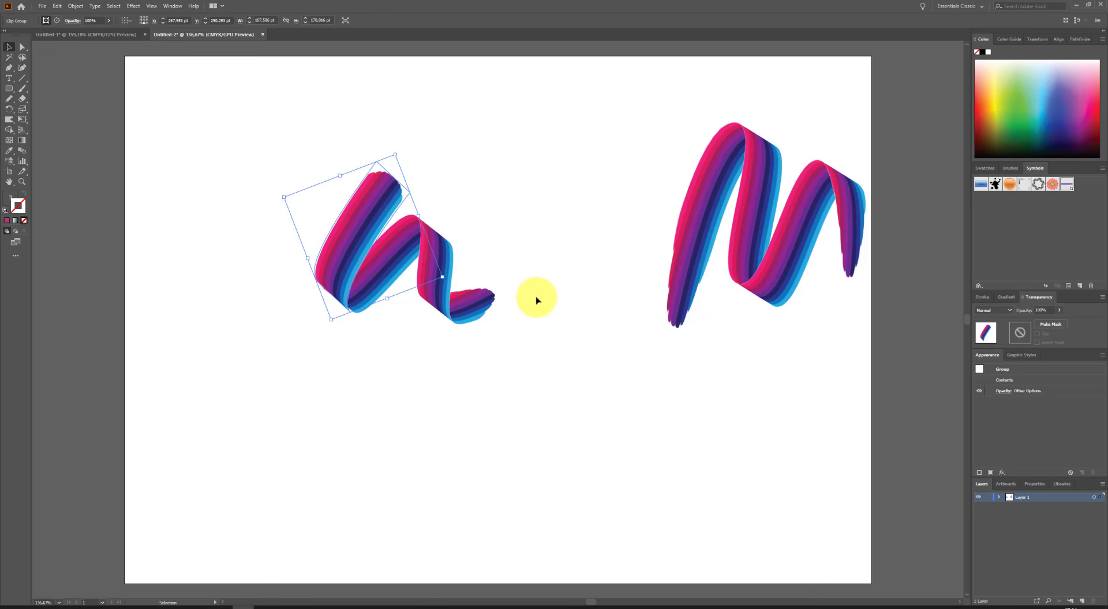
{"action": "key", "text": "Left"}
{"action": "key", "text": "Up"}
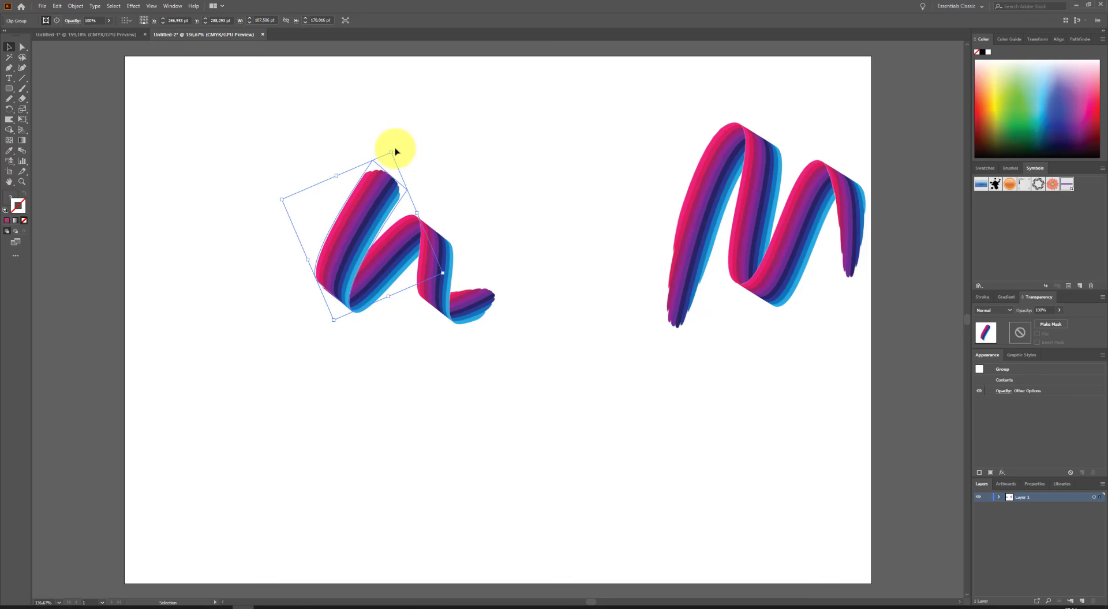
{"action": "left_click_drag", "start_coordinate": [395, 151], "coordinate": [400, 154]}
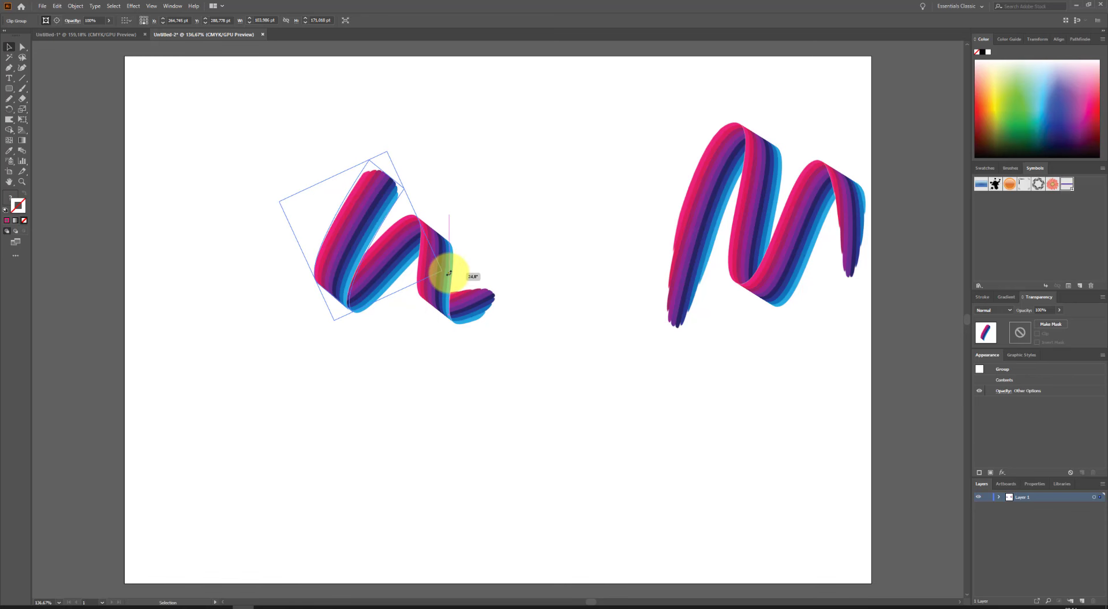
{"action": "left_click", "coordinate": [577, 315]}
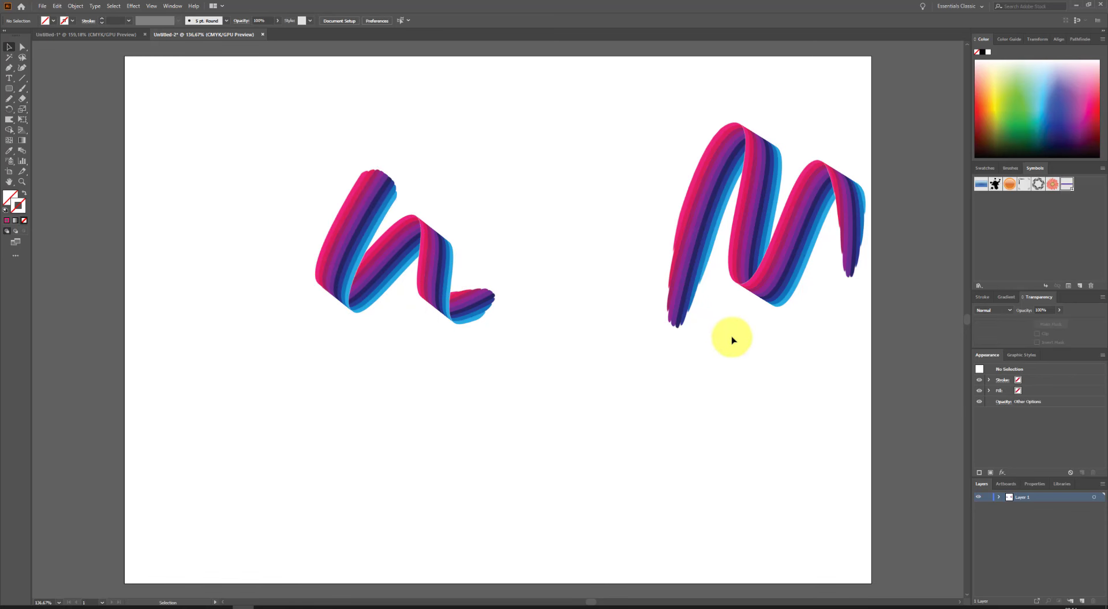
Move the right ribbon group beside the left ribbon
{"action": "right_click", "coordinate": [697, 214]}
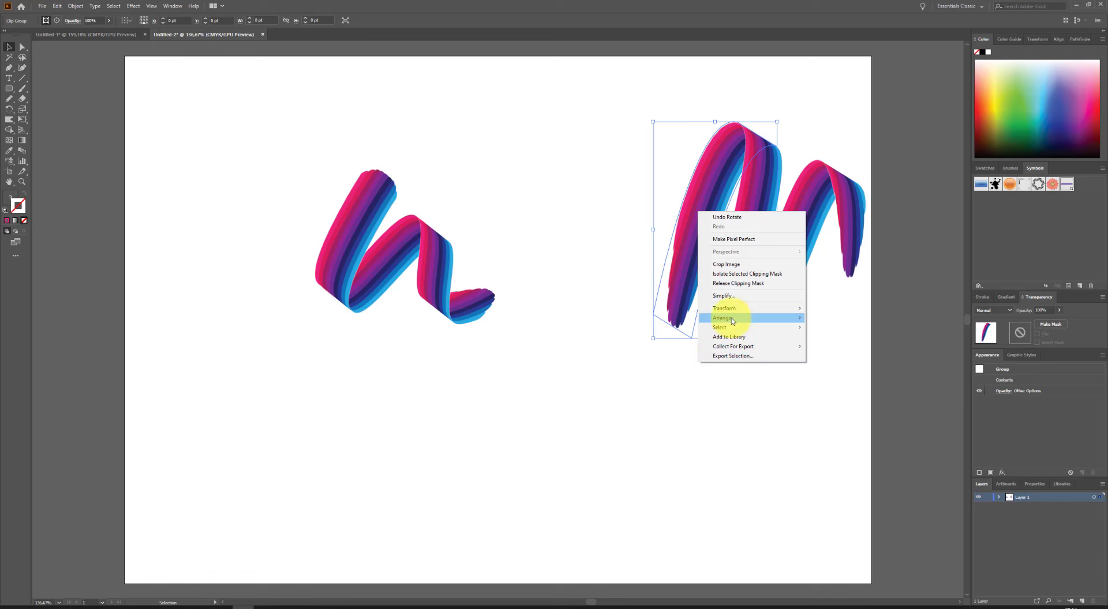
{"action": "left_click", "coordinate": [825, 317]}
{"action": "left_click", "coordinate": [750, 395]}
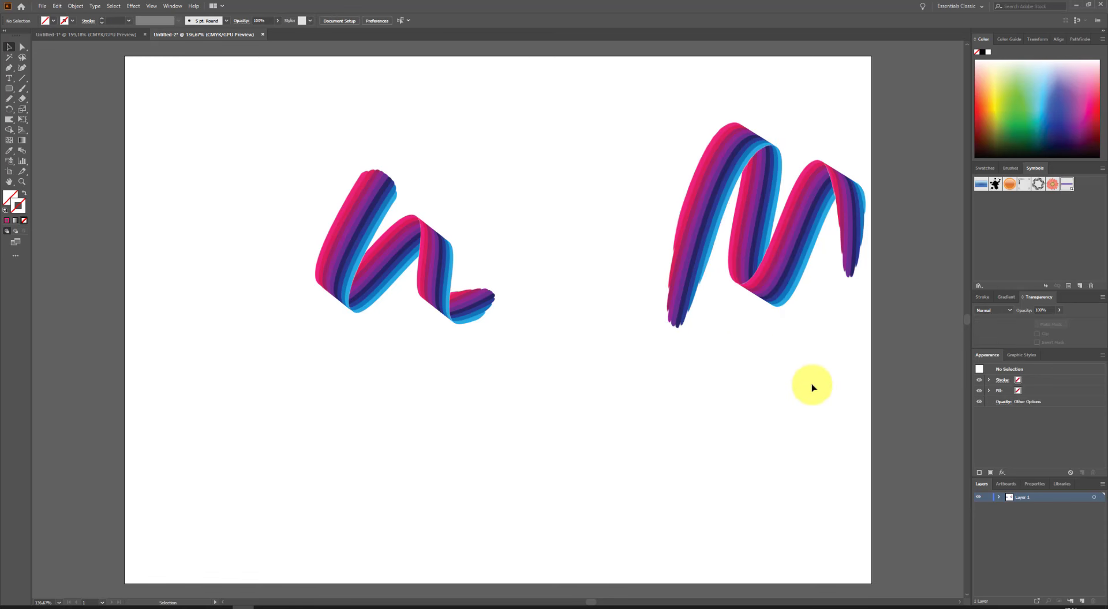
{"action": "left_click", "coordinate": [761, 185]}
{"action": "left_click_drag", "start_coordinate": [762, 187], "coordinate": [629, 234]}
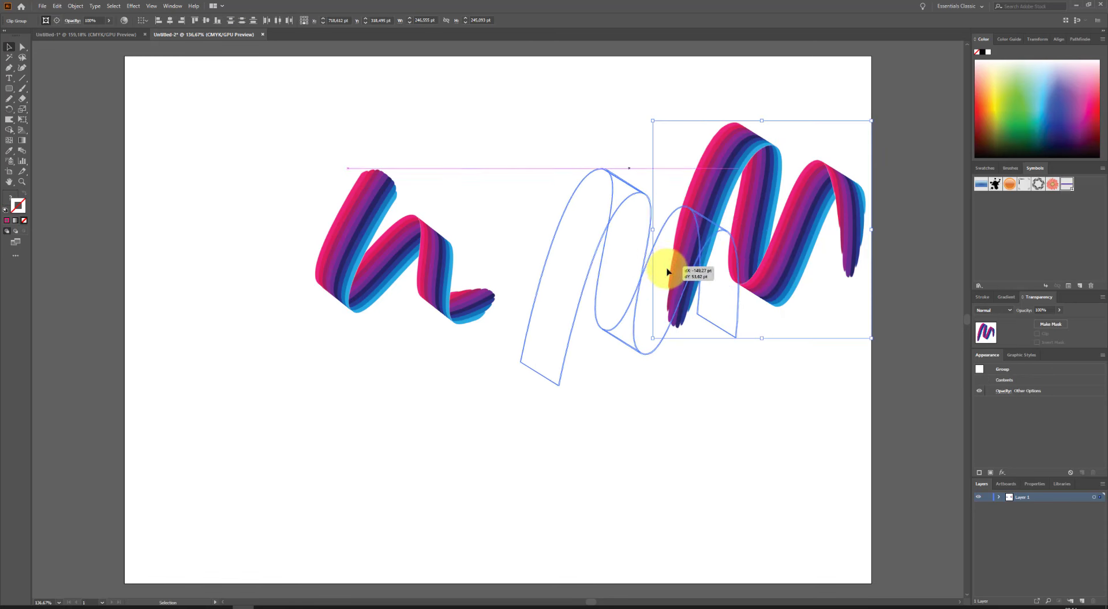
Enlarge both ribbons together and move the pair lower and left on the artboard
{"action": "left_click", "coordinate": [448, 238], "text": "shift"}
{"action": "left_click_drag", "start_coordinate": [448, 238], "coordinate": [425, 257]}
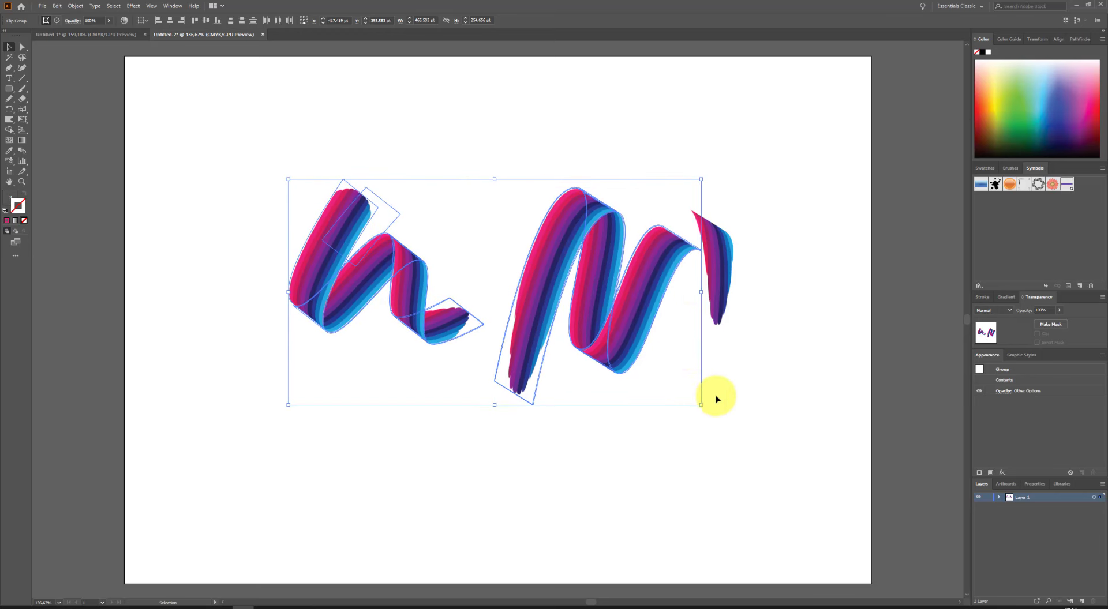
{"action": "left_click", "coordinate": [752, 413]}
{"action": "key", "text": "ctrl+z"}
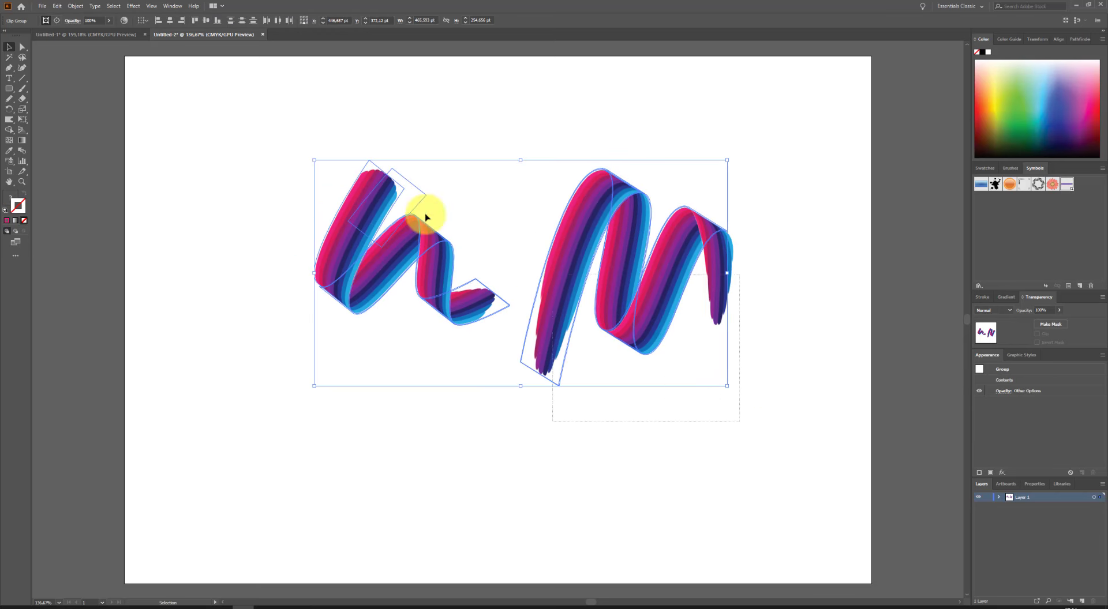
{"action": "mouse_move", "coordinate": [580, 250]}
{"action": "left_mouse_down"}
{"action": "mouse_move", "coordinate": [557, 259]}
{"action": "mouse_move", "coordinate": [576, 277]}
{"action": "left_mouse_up"}
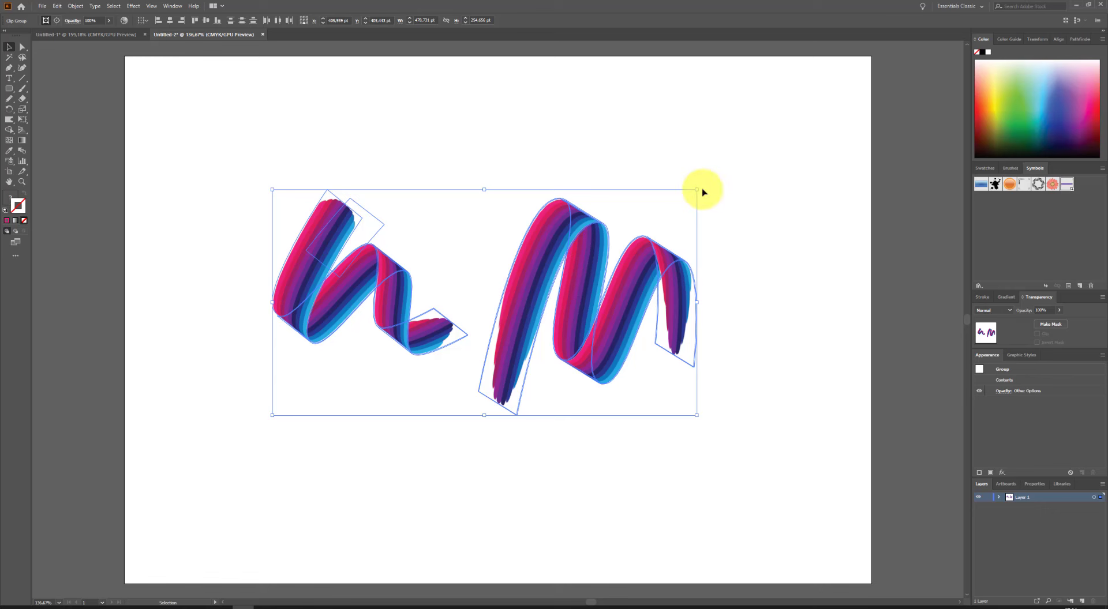
{"action": "left_click_drag", "start_coordinate": [705, 188], "coordinate": [744, 165]}
{"action": "left_click", "coordinate": [816, 173]}
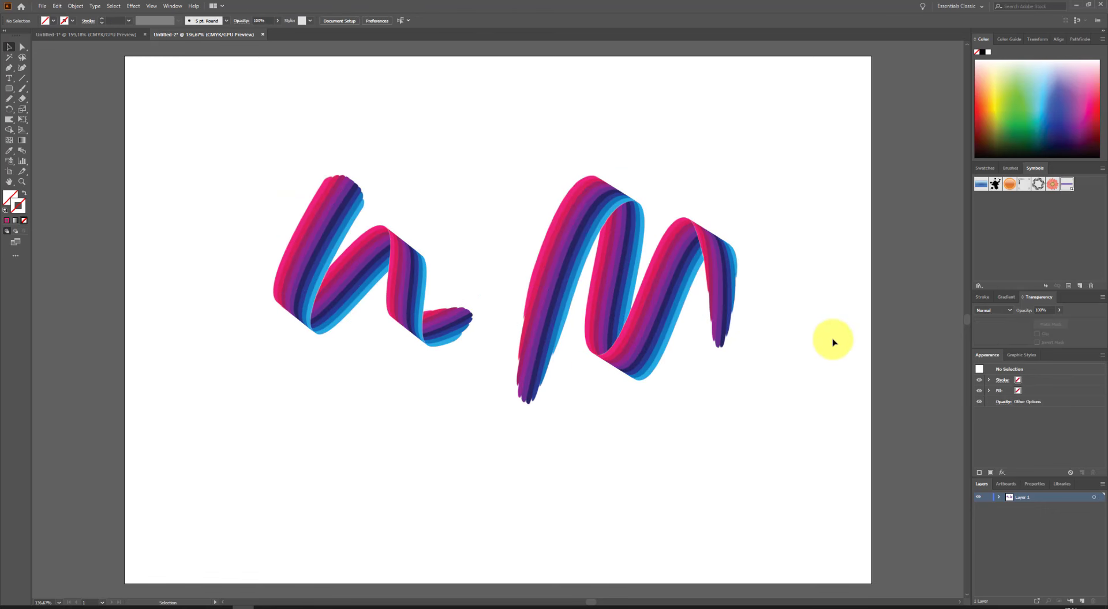
{"action": "left_click", "coordinate": [411, 266]}
{"action": "left_click_drag", "start_coordinate": [411, 266], "coordinate": [402, 293]}
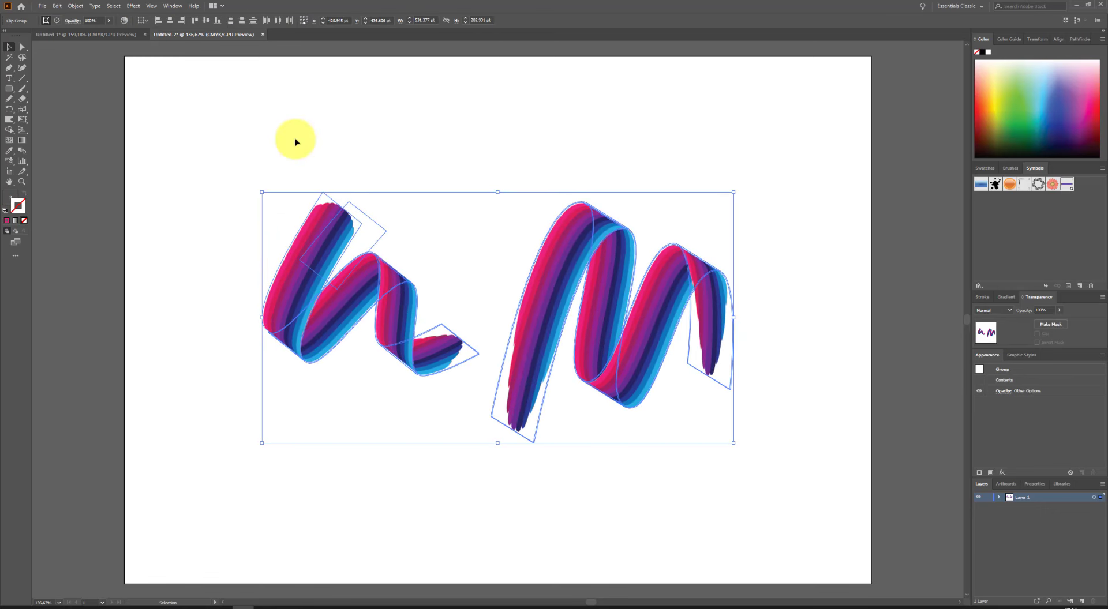
{"action": "left_click", "coordinate": [295, 138]}
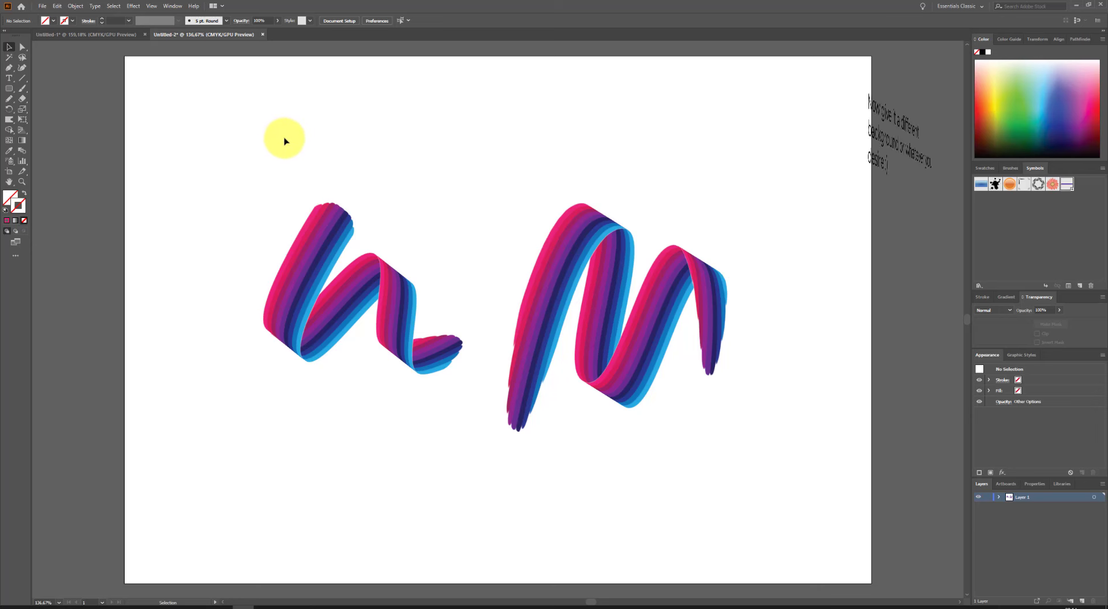
Fill the background rectangle with a light grey swatch and zoom out to view the artwork
{"action": "left_click", "coordinate": [329, 312]}
{"action": "left_click", "coordinate": [579, 229]}
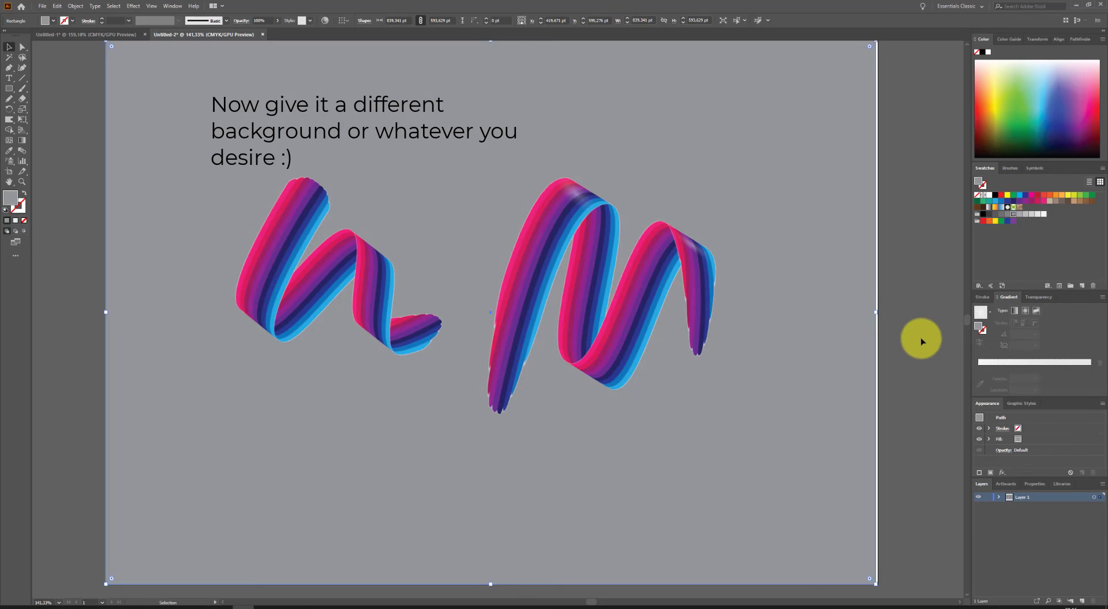
{"action": "left_click", "coordinate": [909, 353]}
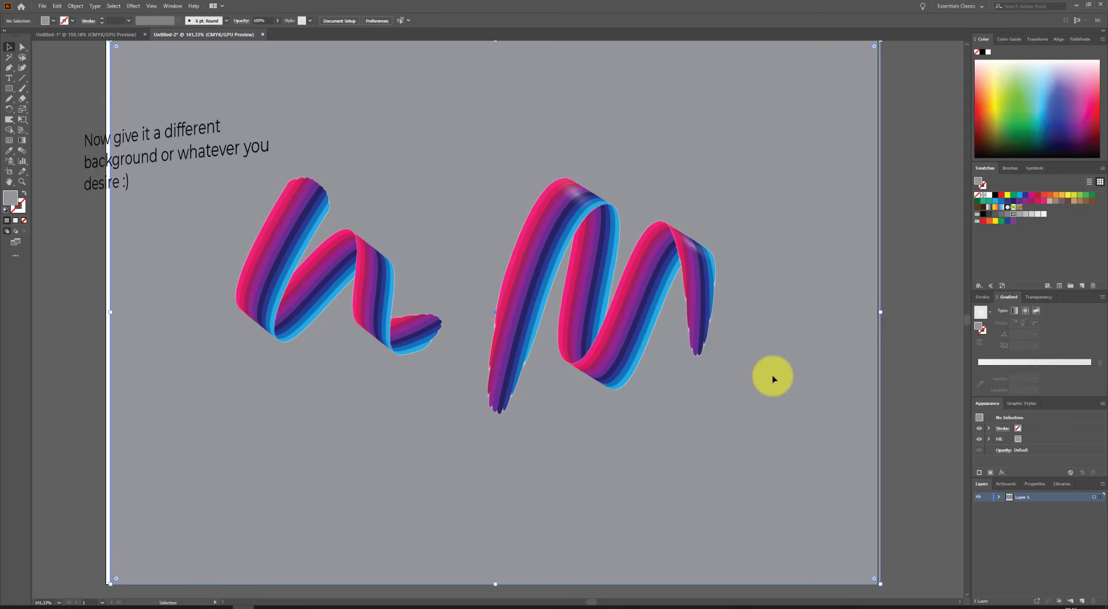
{"action": "left_click_drag", "start_coordinate": [773, 379], "coordinate": [767, 378]}
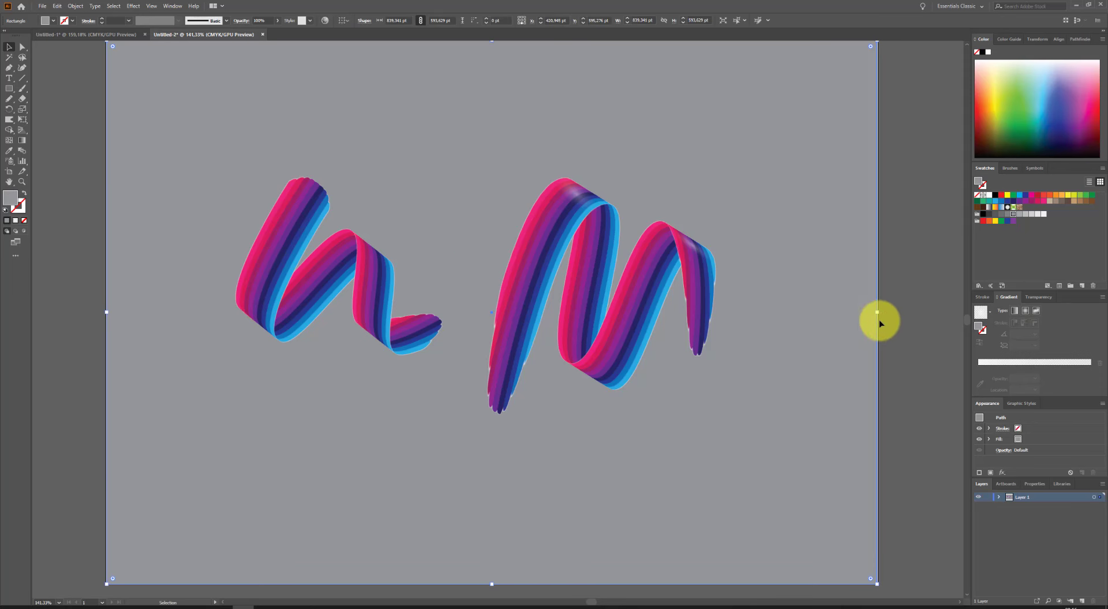
{"action": "left_click", "coordinate": [1034, 215]}
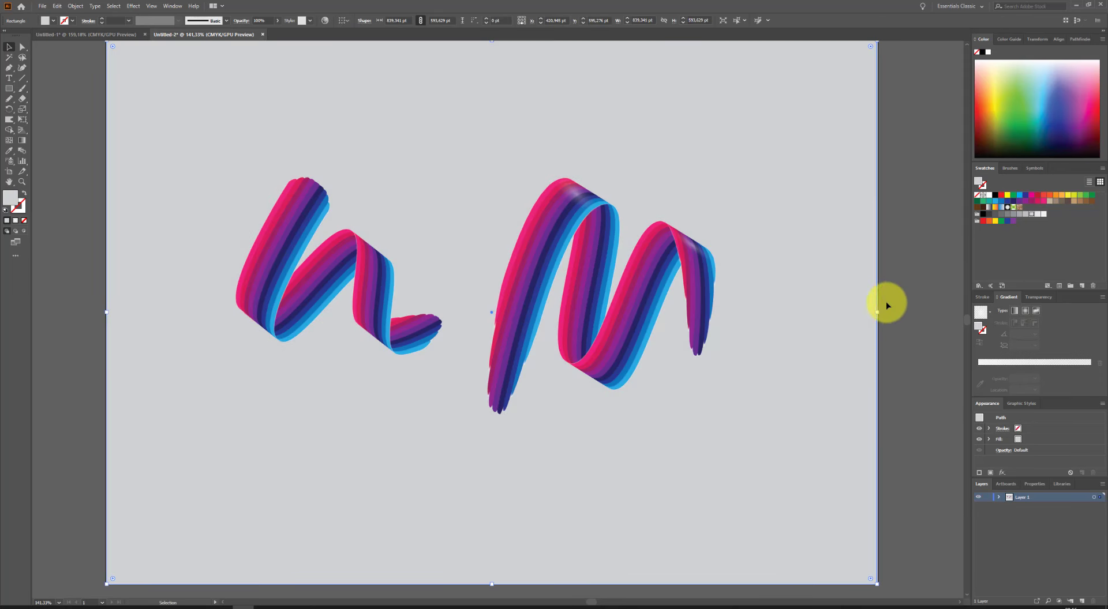
{"action": "left_click", "coordinate": [910, 286]}
{"action": "mouse_move", "coordinate": [469, 349]}
{"action": "left_mouse_down"}
{"action": "mouse_move", "coordinate": [450, 333]}
{"action": "mouse_move", "coordinate": [520, 377]}
{"action": "left_mouse_up"}
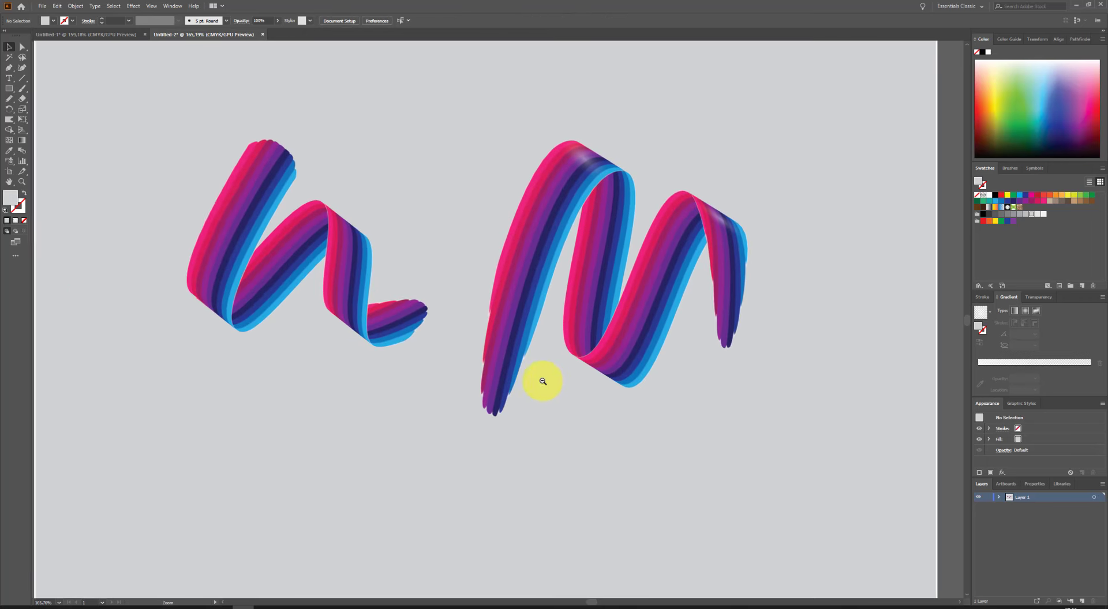